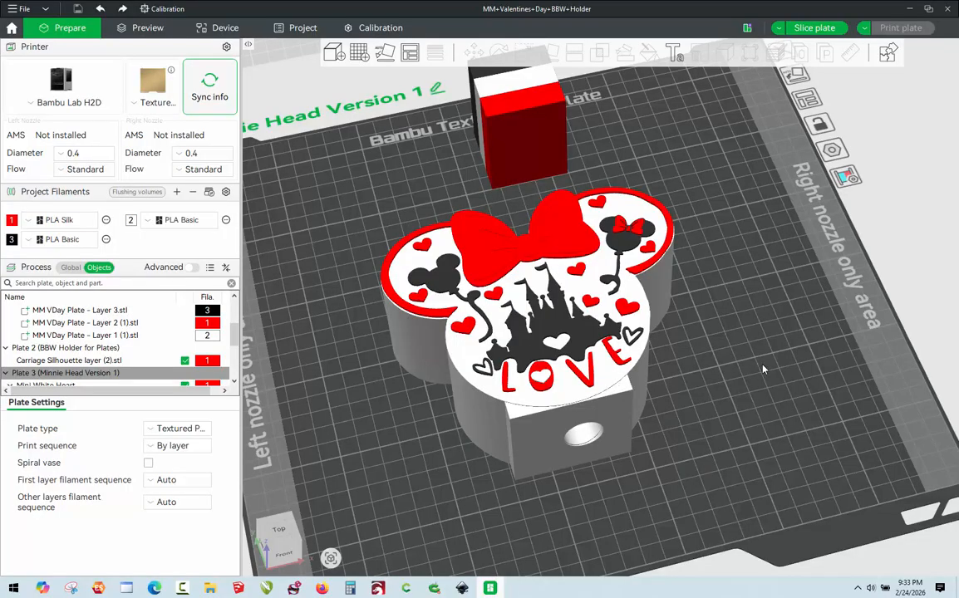
pyautogui.moveTo(724, 410); pyautogui.dragTo(728, 411)
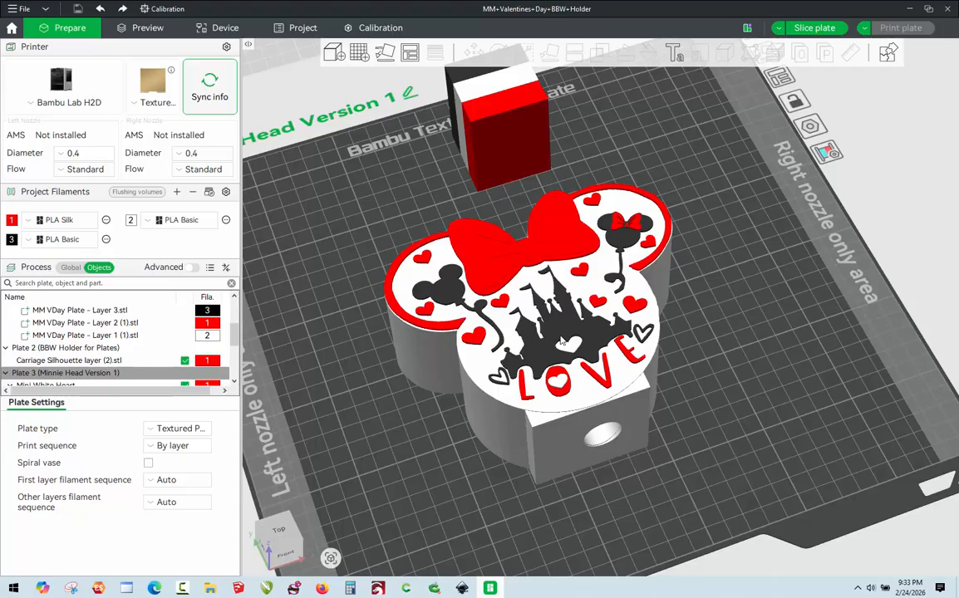
pyautogui.moveTo(645, 340); pyautogui.dragTo(719, 387)
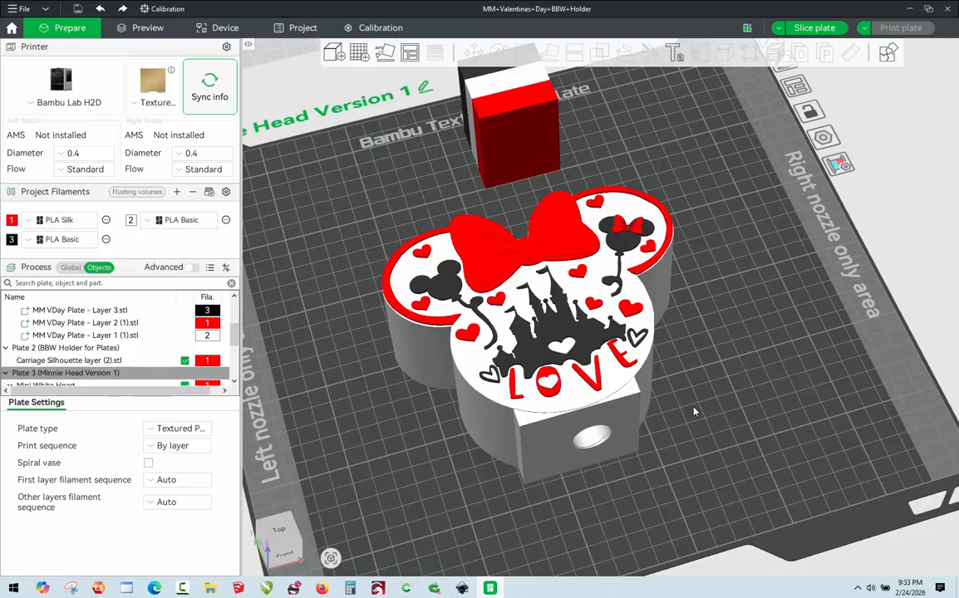
pyautogui.moveTo(695, 411)
pyautogui.mouseDown()
pyautogui.moveTo(689, 427)
pyautogui.moveTo(690, 419)
pyautogui.mouseUp()
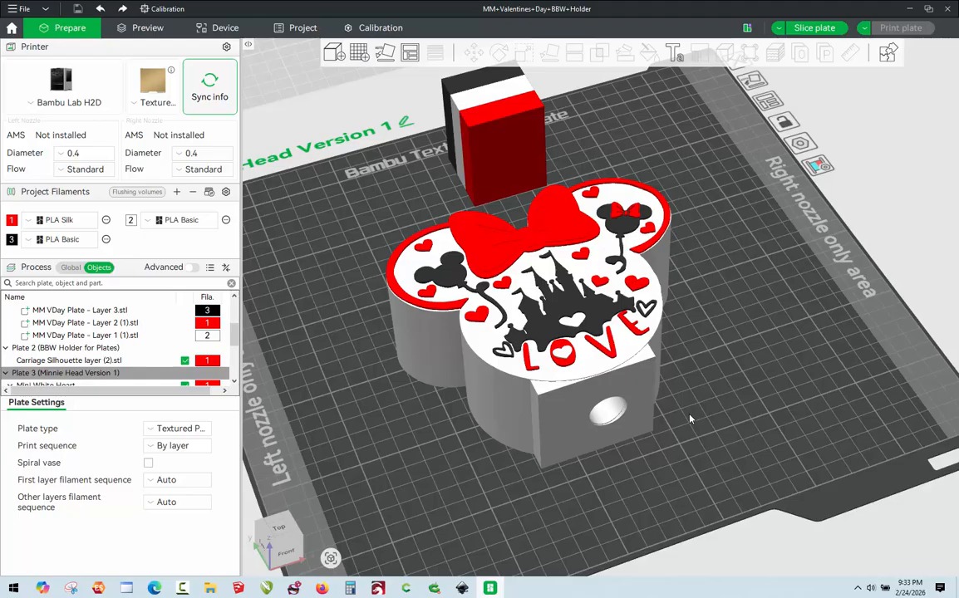
pyautogui.moveTo(694, 416); pyautogui.dragTo(698, 418)
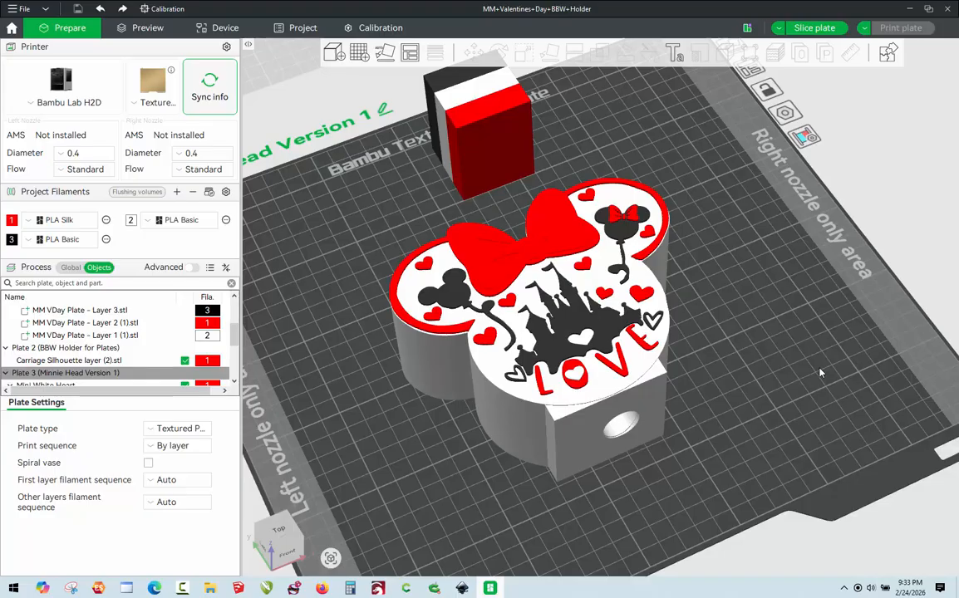
# Delete the Mini White Heart.stl part inside the O of LOVE on the Minnie head model.
pyautogui.click(608, 359)
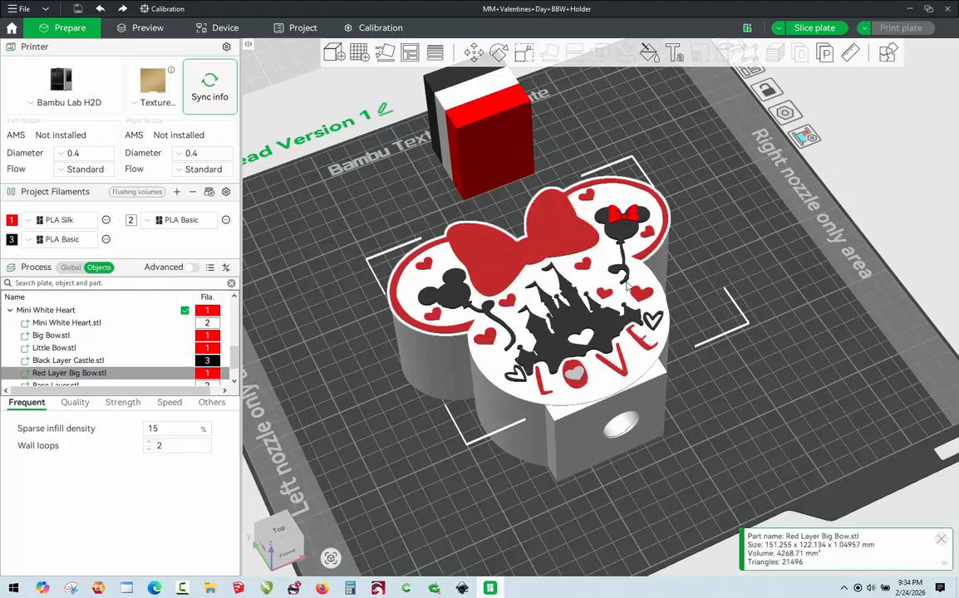
pyautogui.click(52, 324)
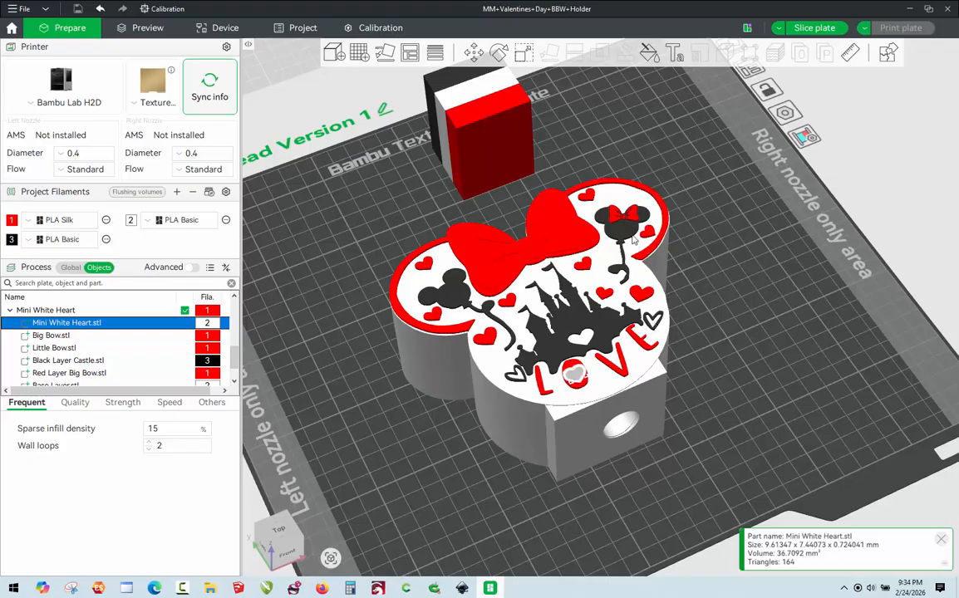
pyautogui.click(580, 394)
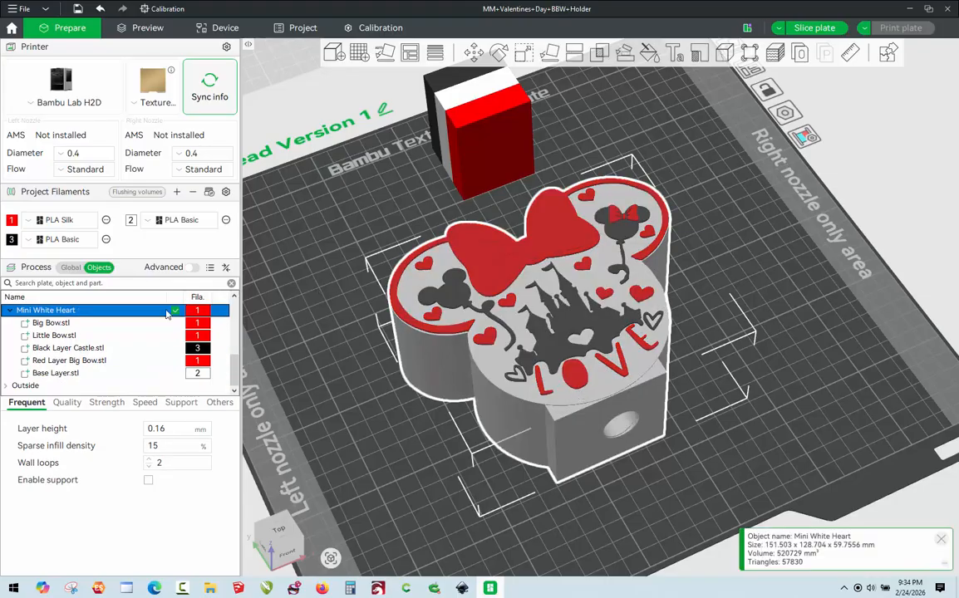
# Examine which areas the Big Bow, Little Bow, Black Layer Castle, Red Layer Big Bow and Base Layer parts cover.
pyautogui.click(50, 323)
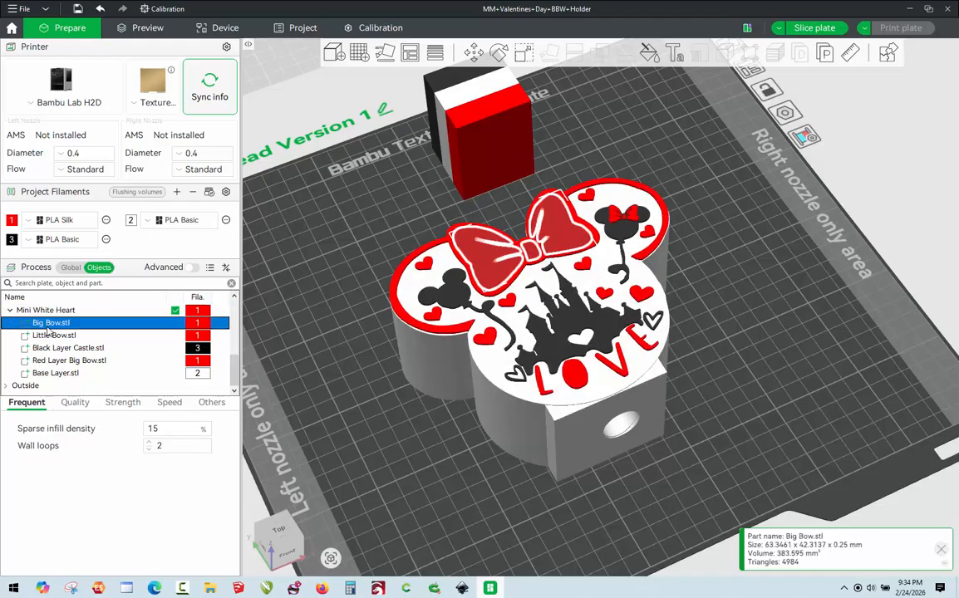
pyautogui.click(53, 335)
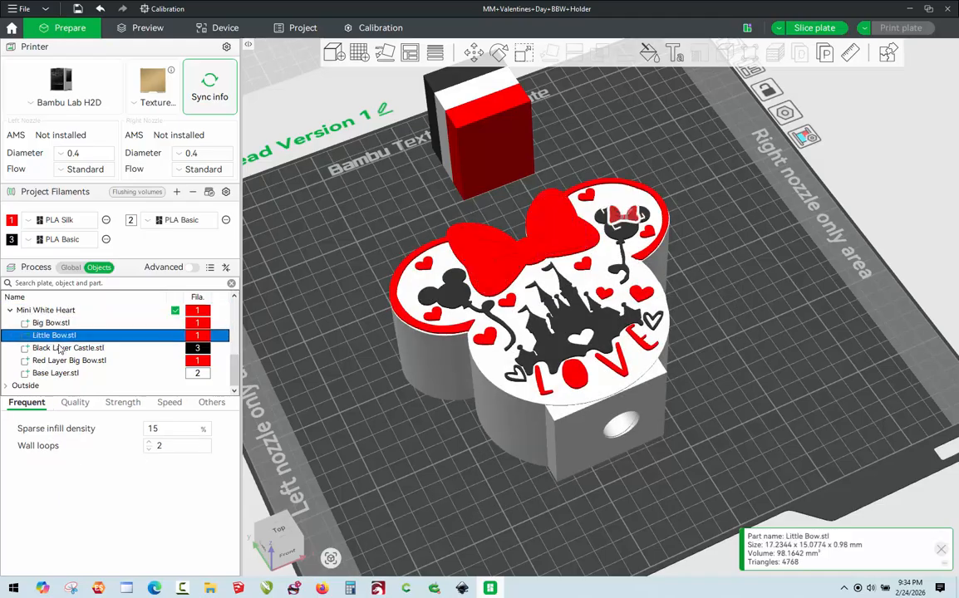
pyautogui.click(60, 349)
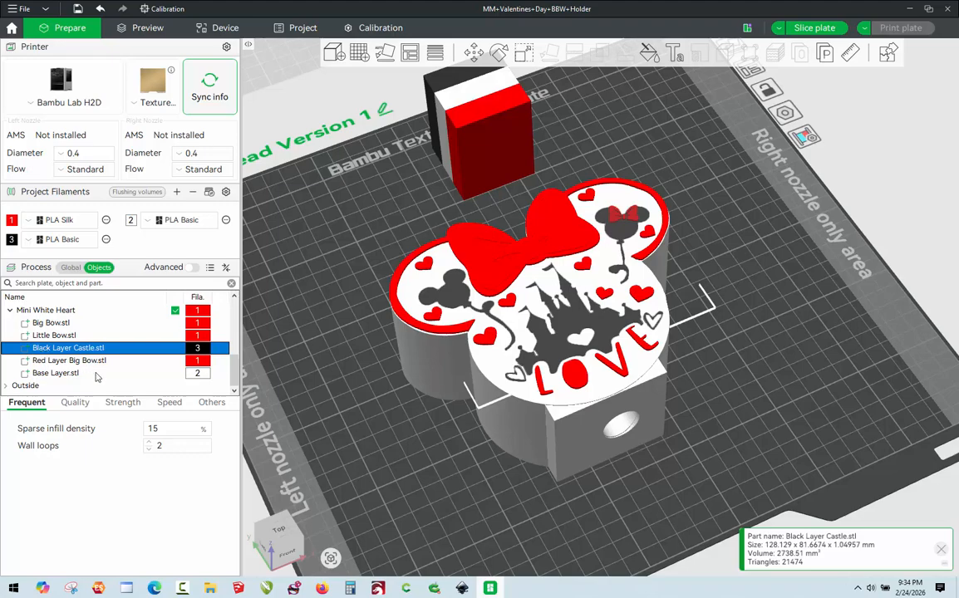
pyautogui.click(71, 360)
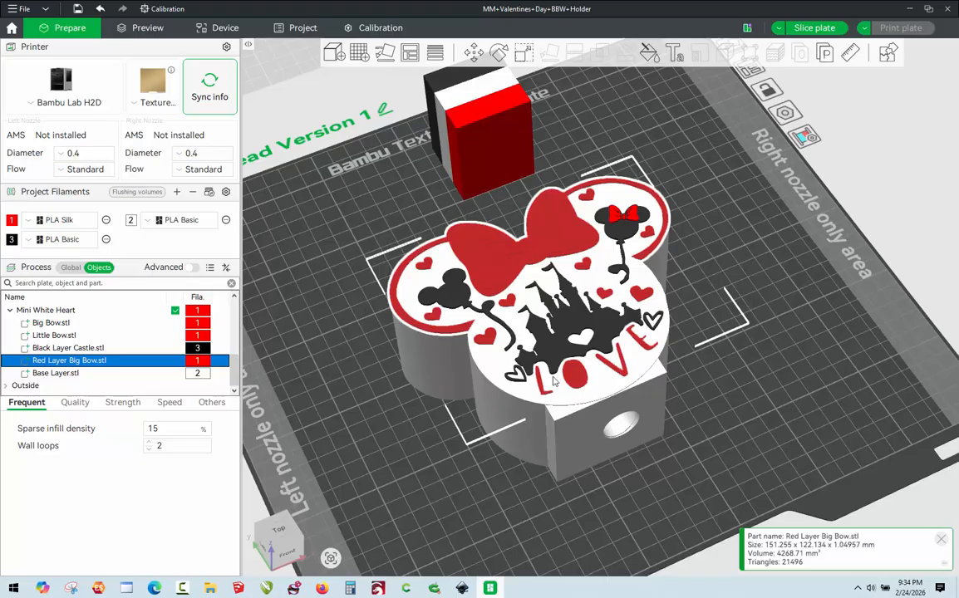
pyautogui.click(51, 375)
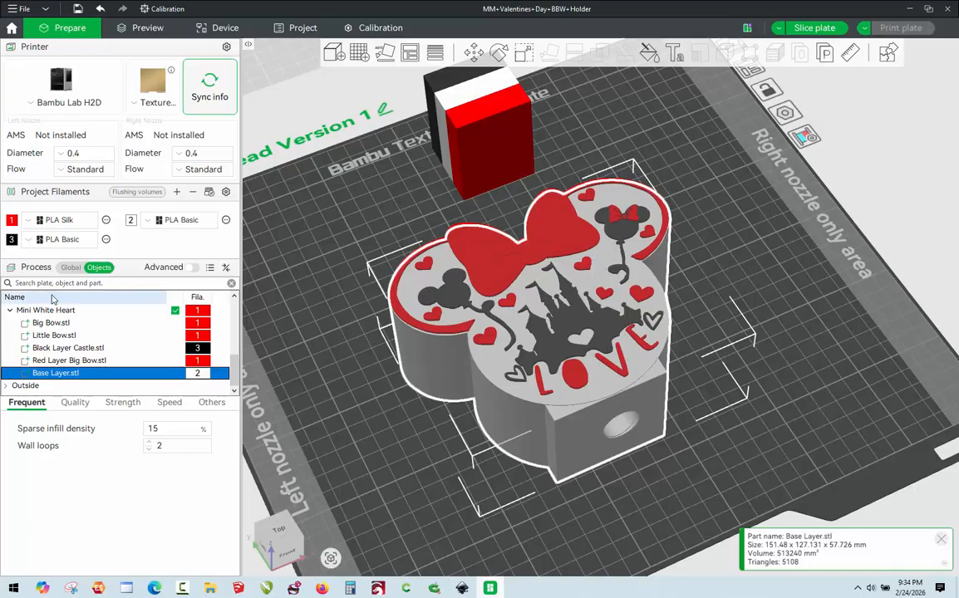
# Split the whole Mini White Heart assembly into separate objects and clear the selection.
pyautogui.click(184, 307)
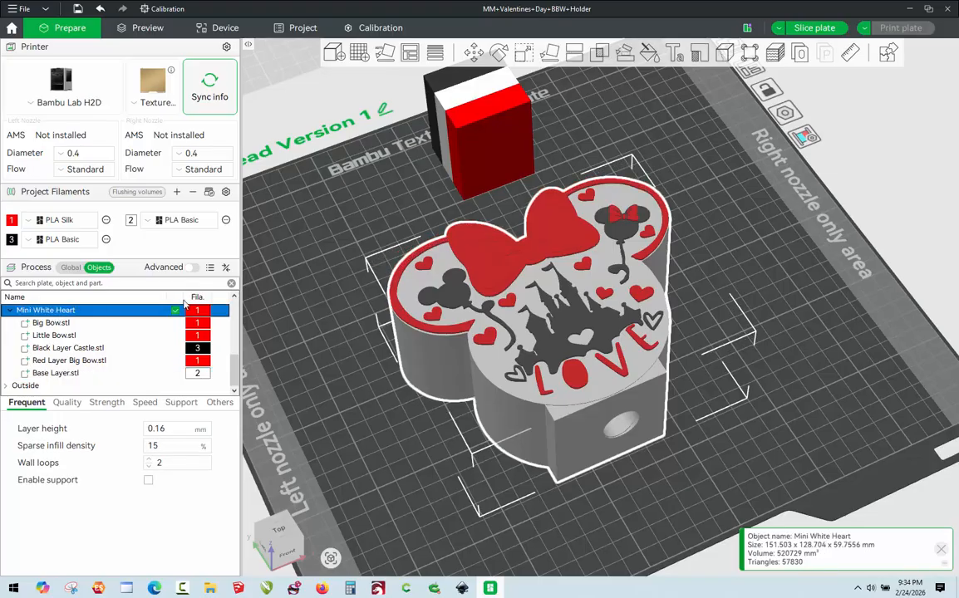
pyautogui.rightClick(595, 302)
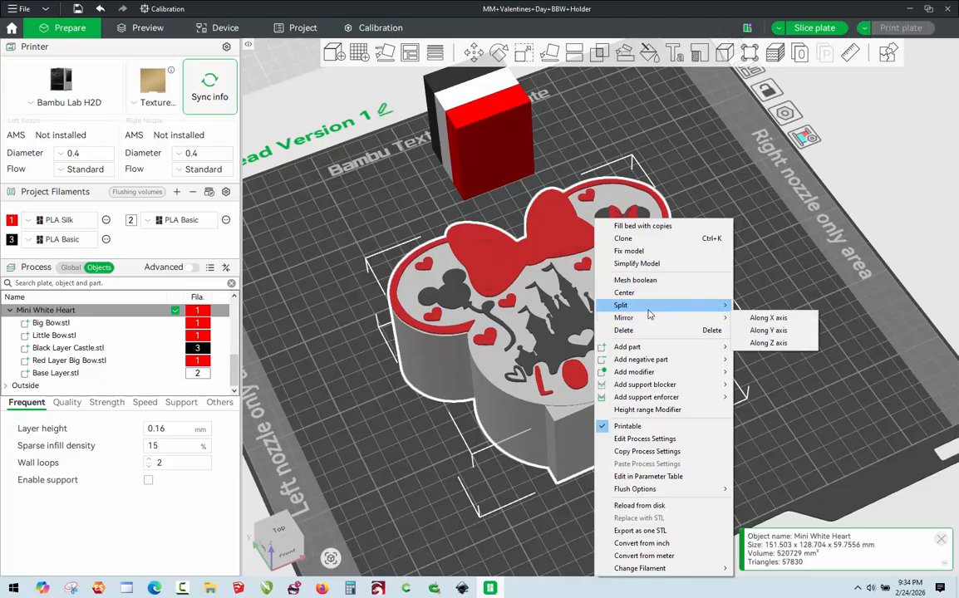
pyautogui.moveTo(679, 308)
pyautogui.click(765, 305)
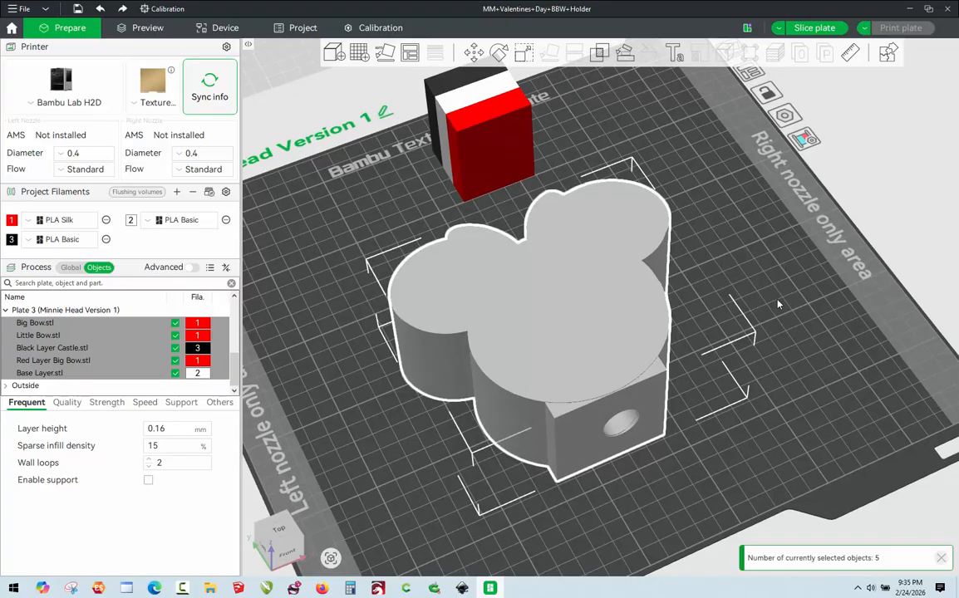
pyautogui.click(778, 304)
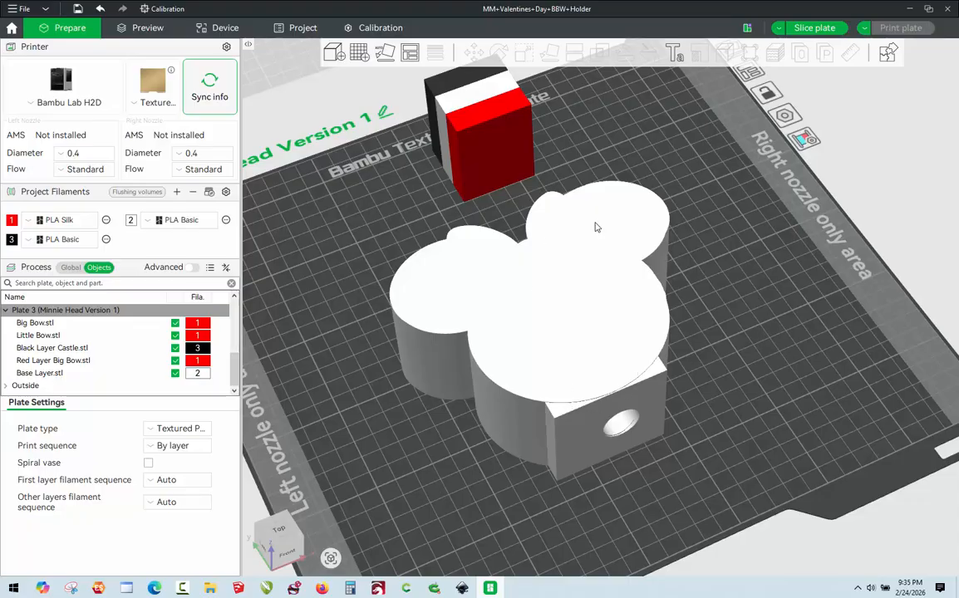
pyautogui.click(540, 366)
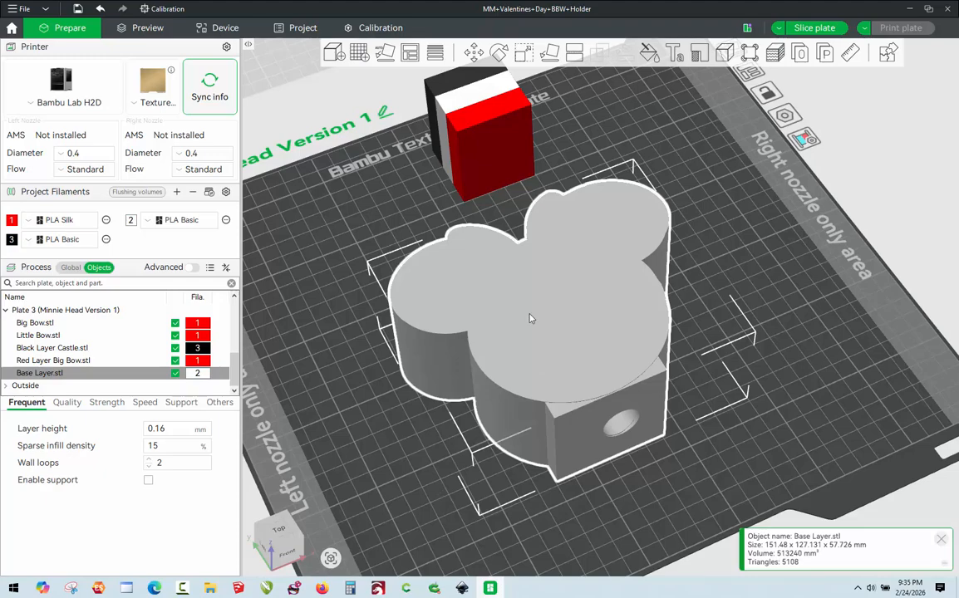
pyautogui.click(474, 53)
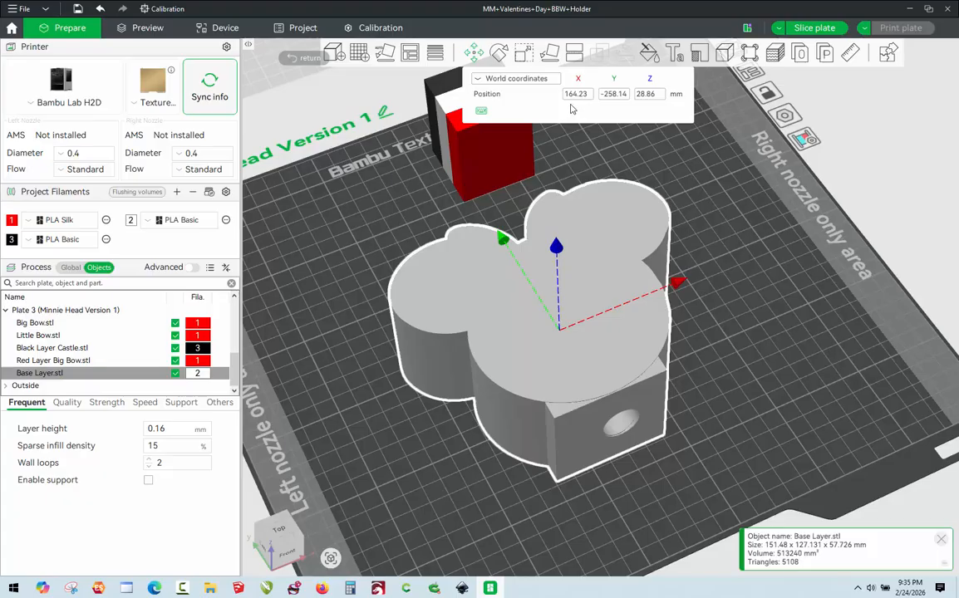
pyautogui.press('Escape')
pyautogui.click(781, 293)
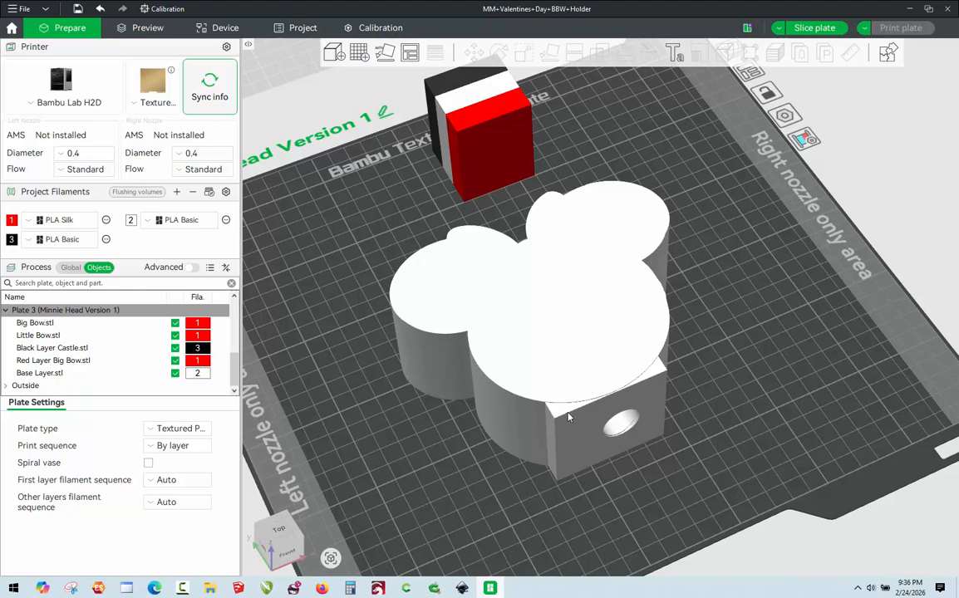
# Move the Base Layer off the build plate, leaving the bow, castle and LOVE layers exposed.
pyautogui.moveTo(571, 417); pyautogui.dragTo(246, 339)
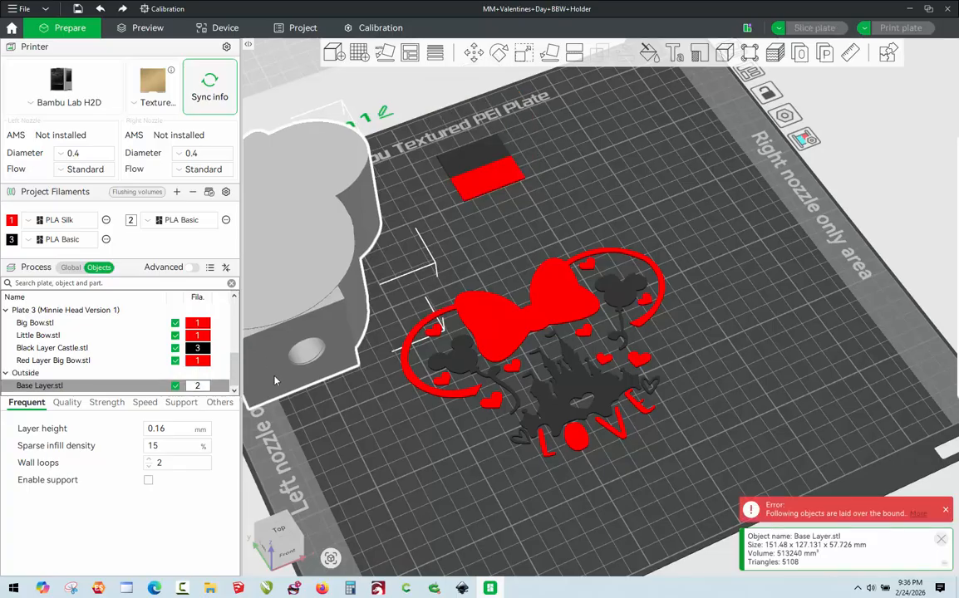
pyautogui.scroll(3, 611, 312)
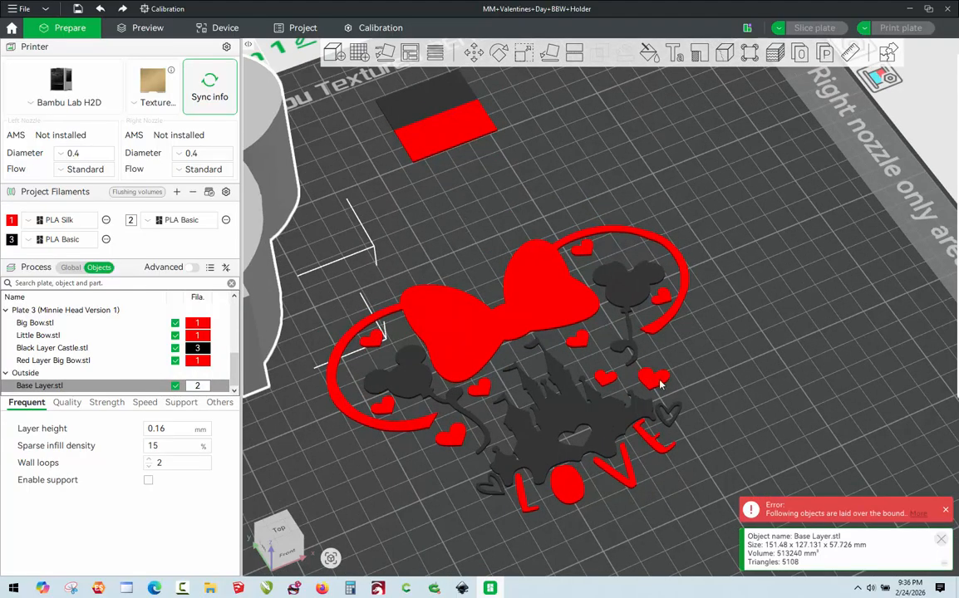
pyautogui.moveTo(692, 358); pyautogui.dragTo(773, 266, button='right')
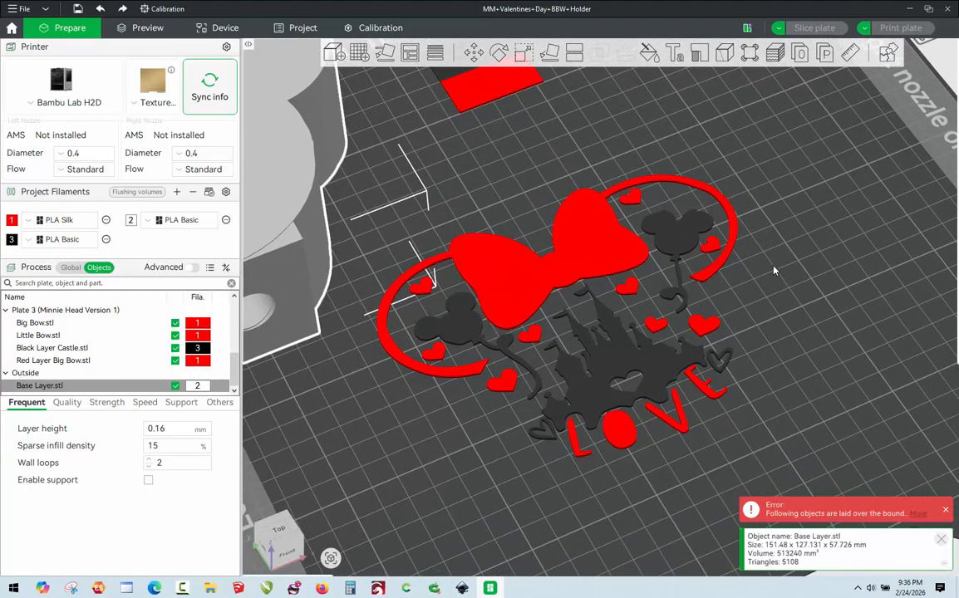
pyautogui.moveTo(774, 262); pyautogui.dragTo(774, 259)
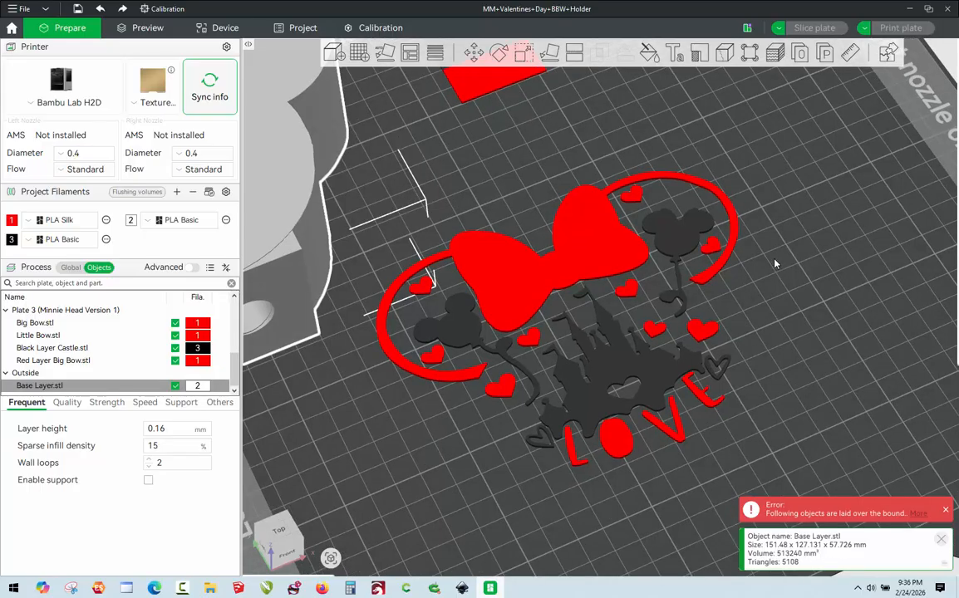
pyautogui.click(775, 264)
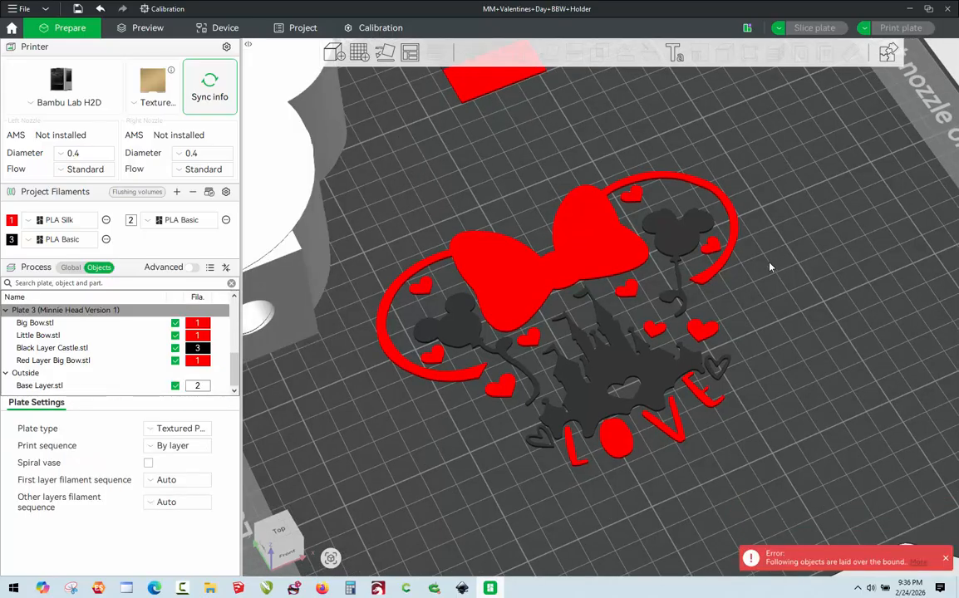
# Split the Red Layer Big Bow object into separate objects and clear the selection.
pyautogui.click(624, 459)
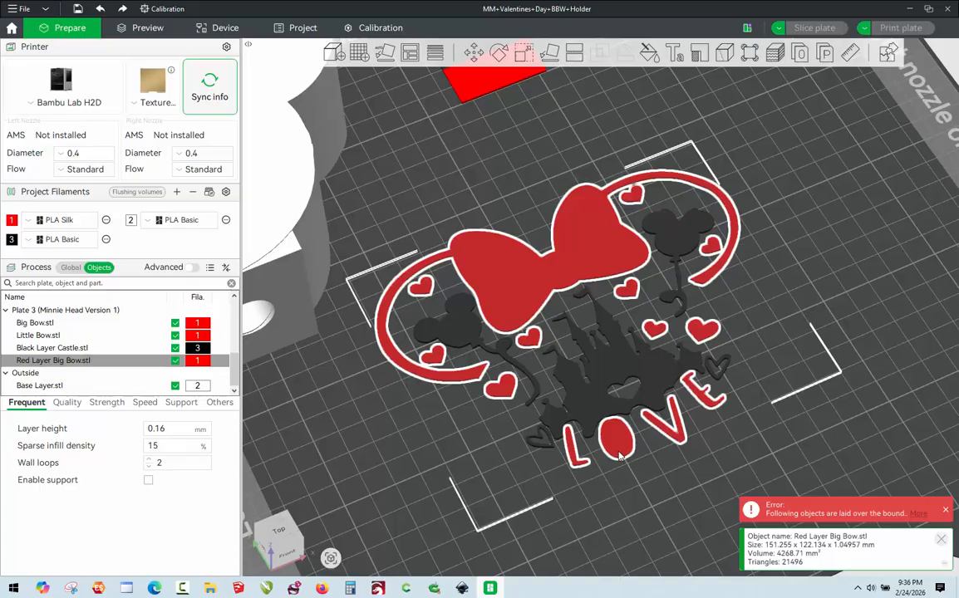
pyautogui.rightClick(620, 454)
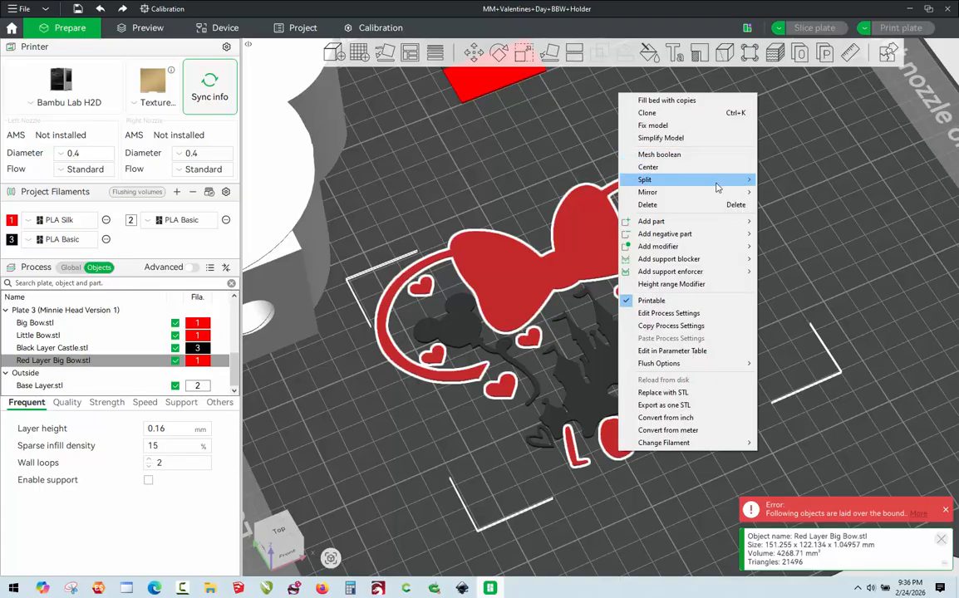
pyautogui.moveTo(717, 180)
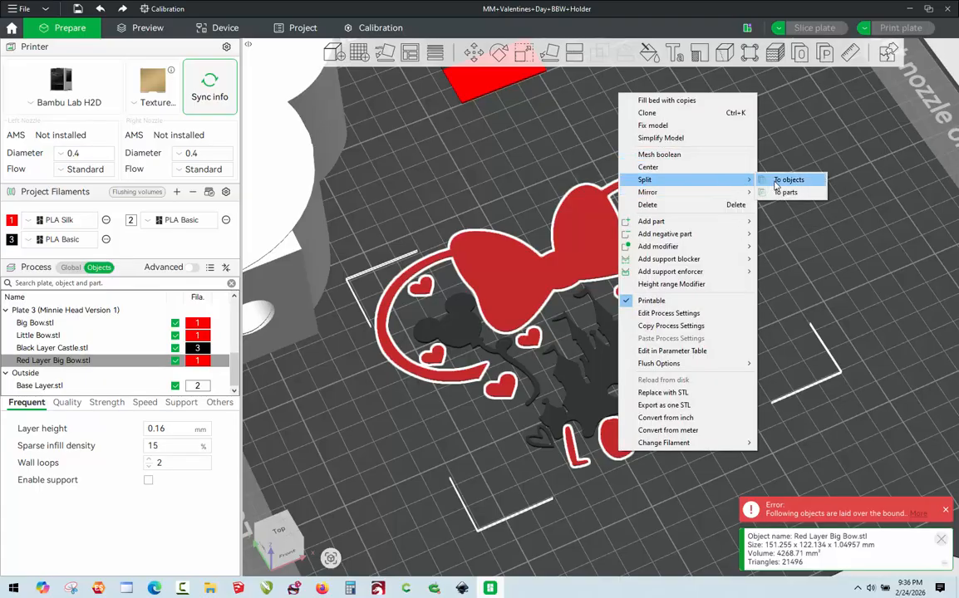
pyautogui.click(764, 183)
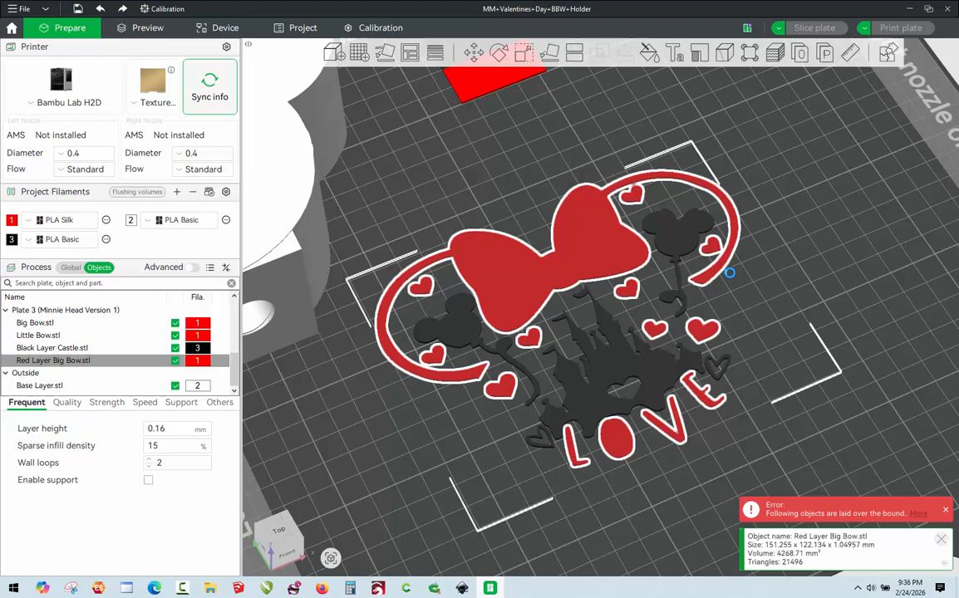
pyautogui.click(740, 447)
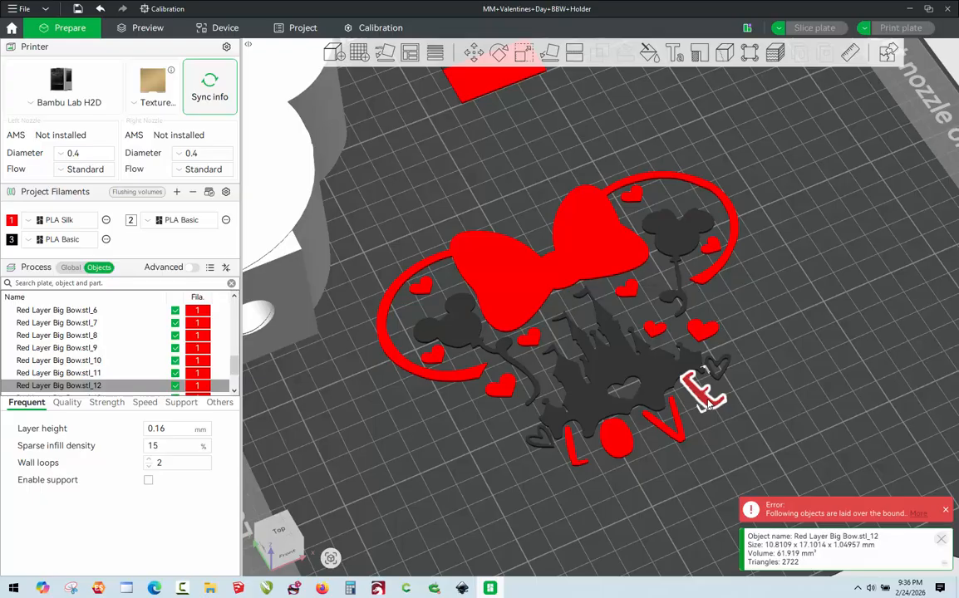
# Delete the red letters E, V, O and L that spell LOVE below the castle.
pyautogui.press('Delete')
pyautogui.click(664, 430)
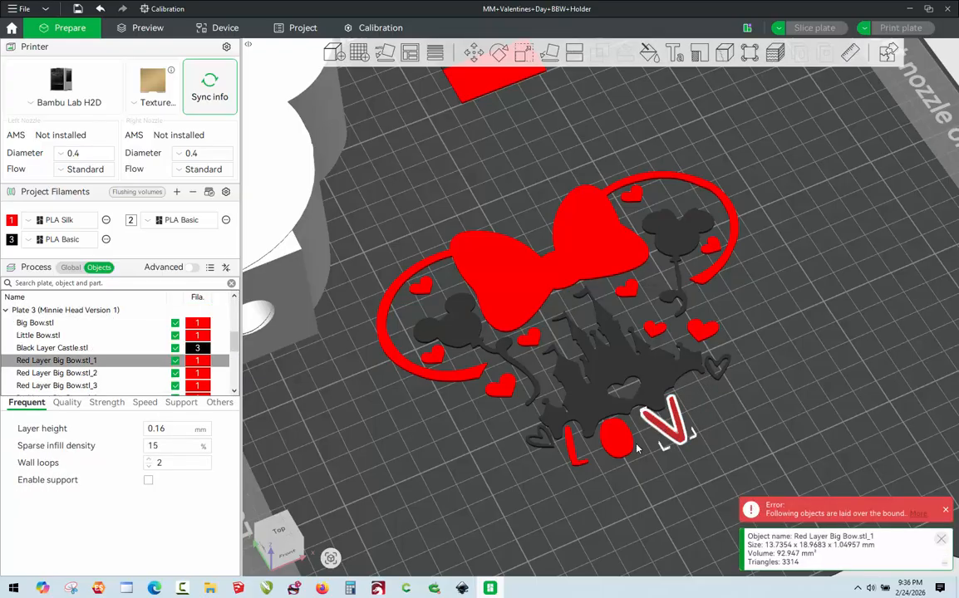
pyautogui.press('Delete')
pyautogui.click(622, 459)
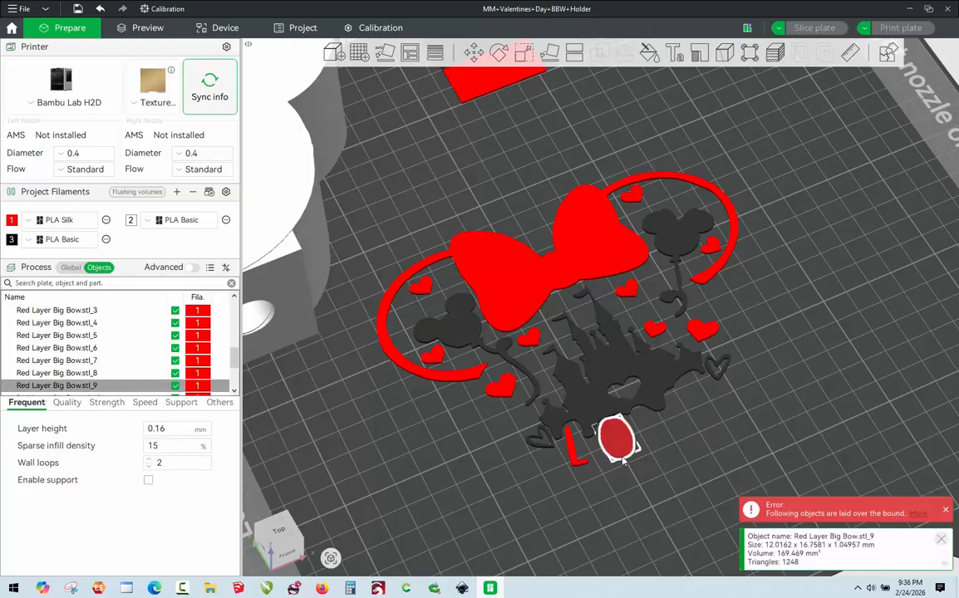
pyautogui.press('Delete')
pyautogui.click(576, 461)
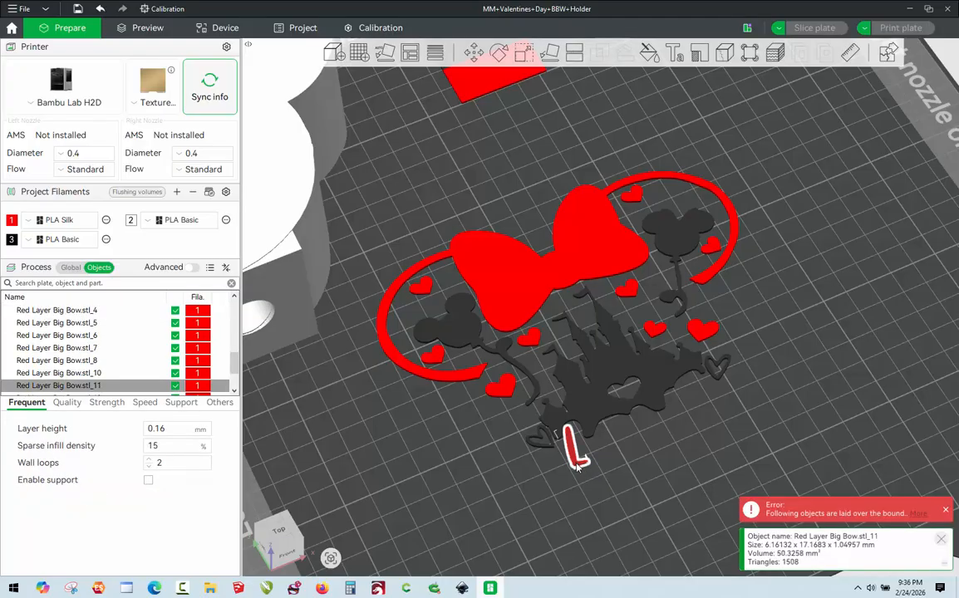
pyautogui.press('Delete')
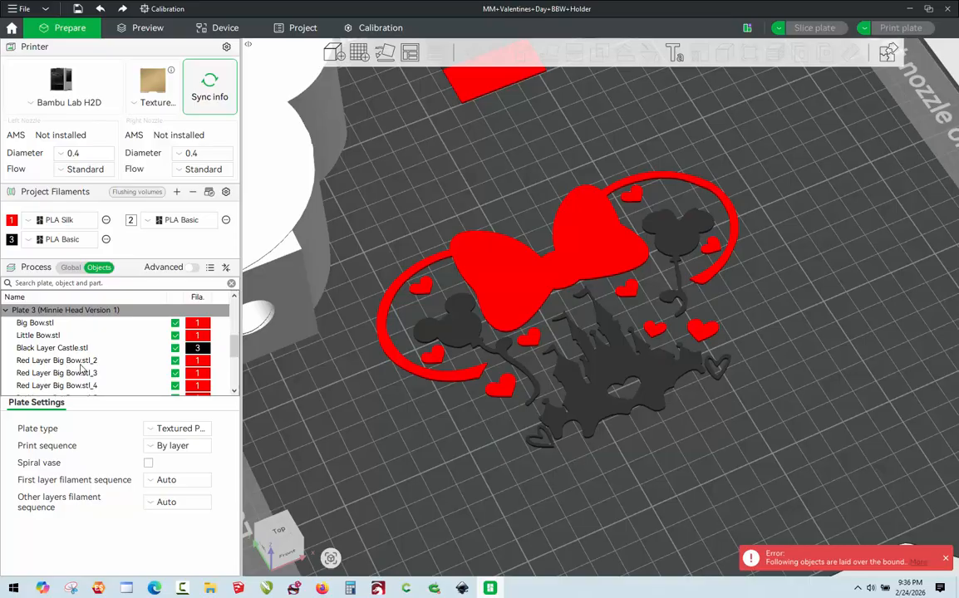
# Merge all the Red Layer Big Bow pieces into one object with a Boolean union, without keeping the original models.
pyautogui.click(81, 360)
pyautogui.scroll(-3, 83, 363)
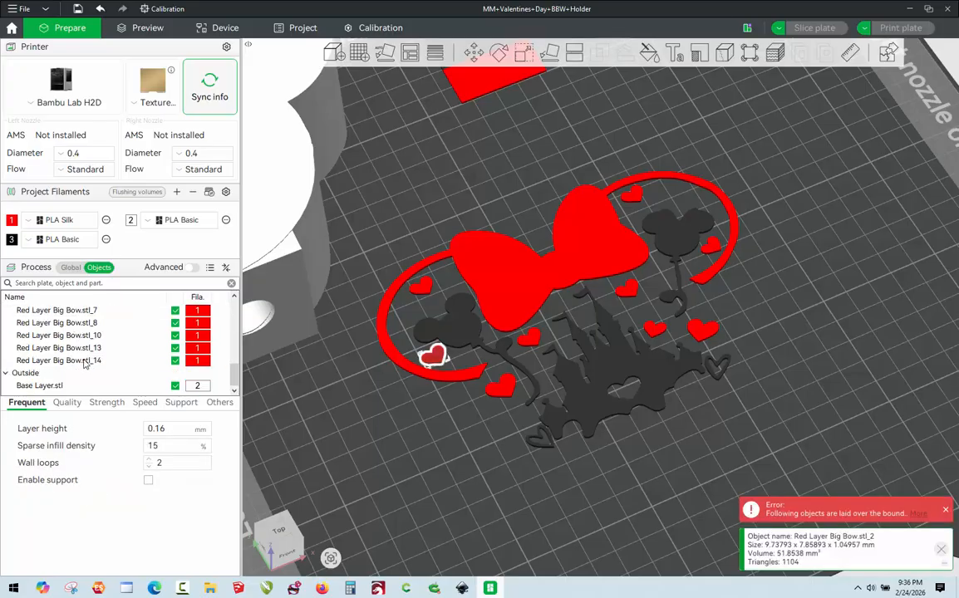
pyautogui.keyDown('shift'); pyautogui.click(83, 361); pyautogui.keyUp('shift')
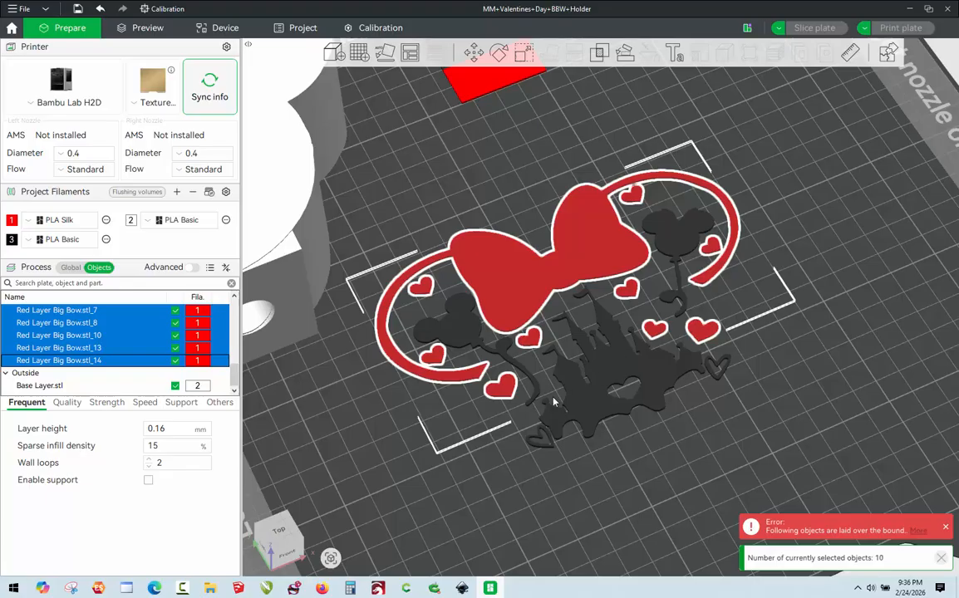
pyautogui.click(599, 53)
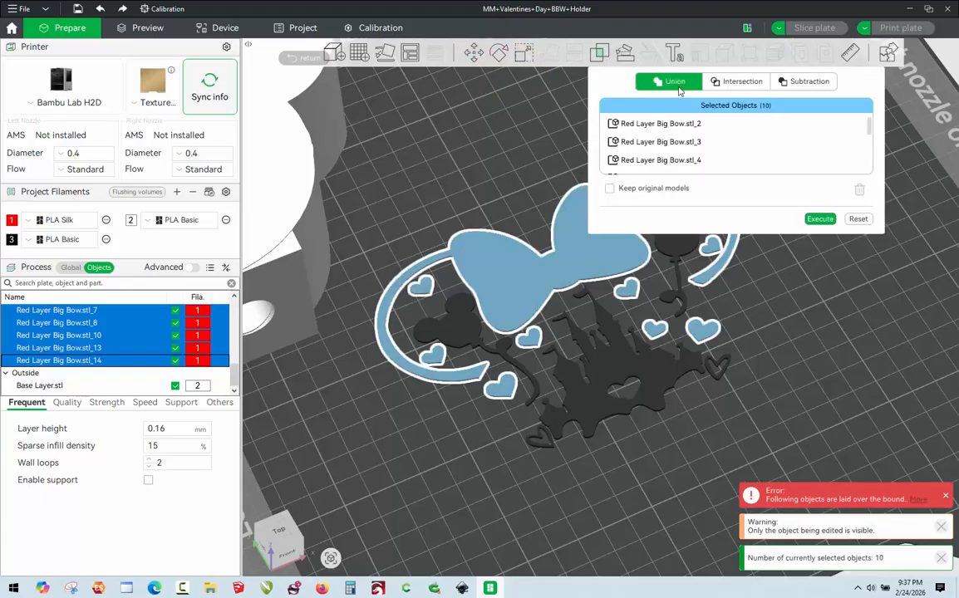
pyautogui.click(826, 220)
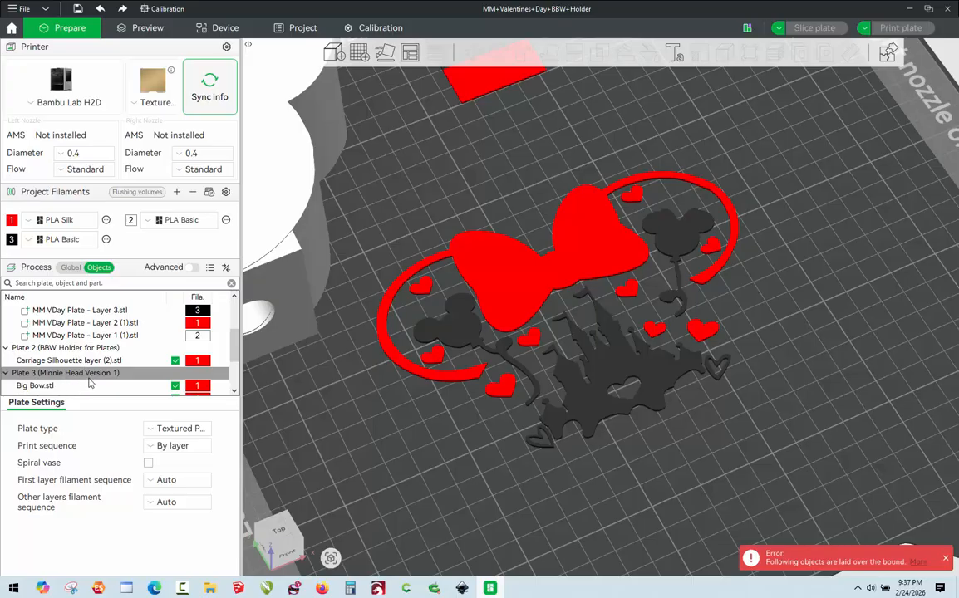
# Rename the merged red object as Red Layer and clear the selection.
pyautogui.scroll(-2, 90, 383)
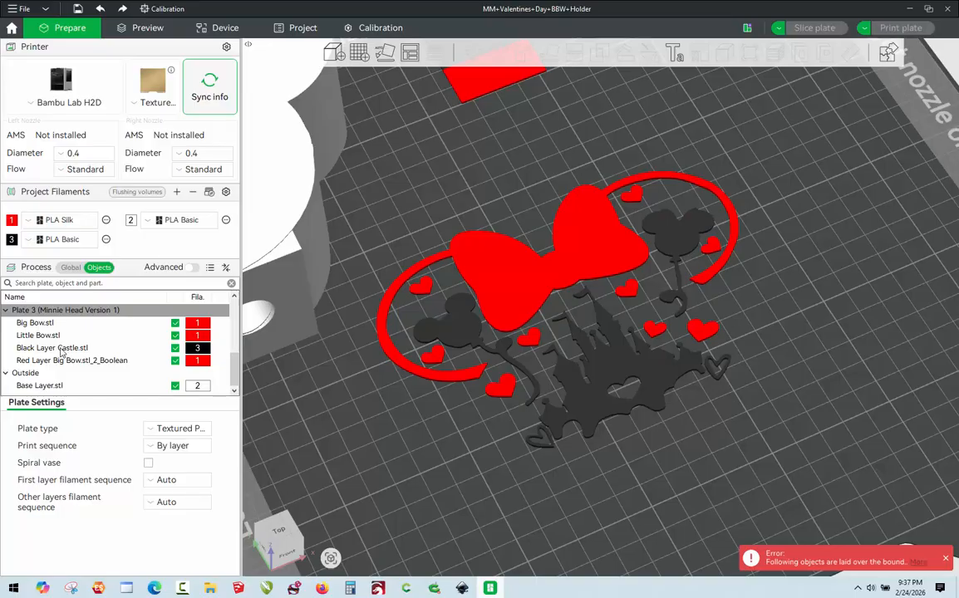
pyautogui.click(65, 362)
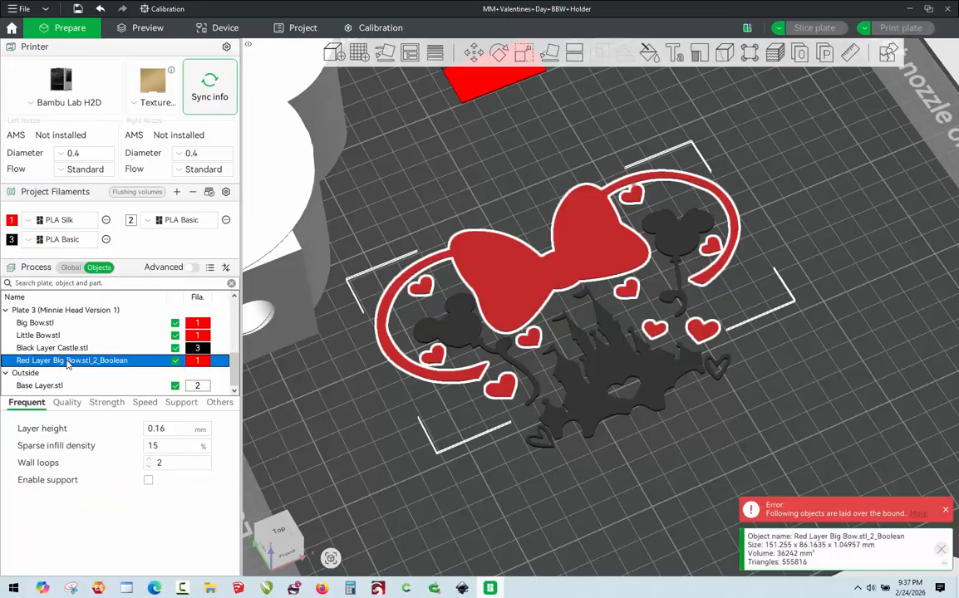
pyautogui.doubleClick(67, 364)
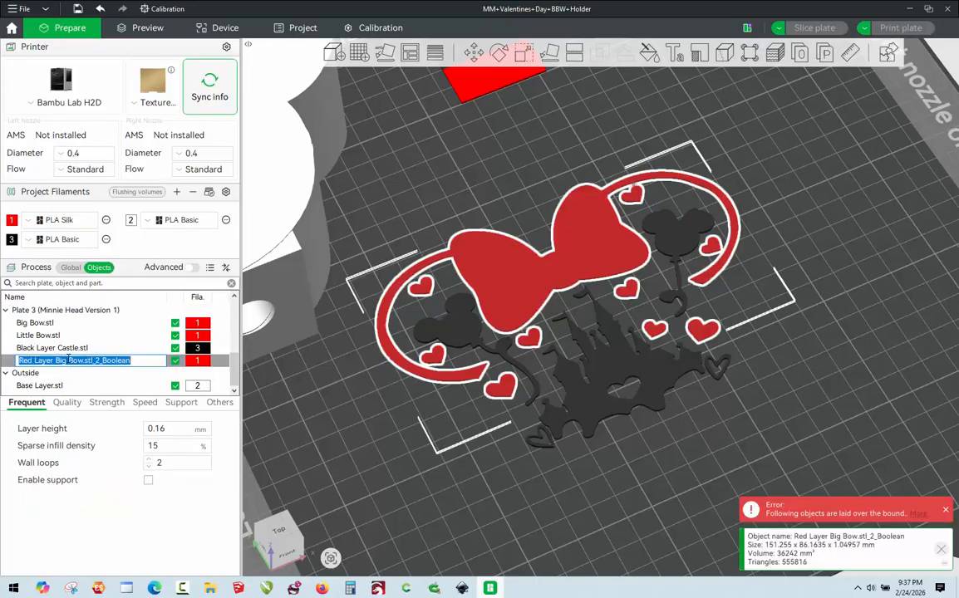
pyautogui.write('Red ')
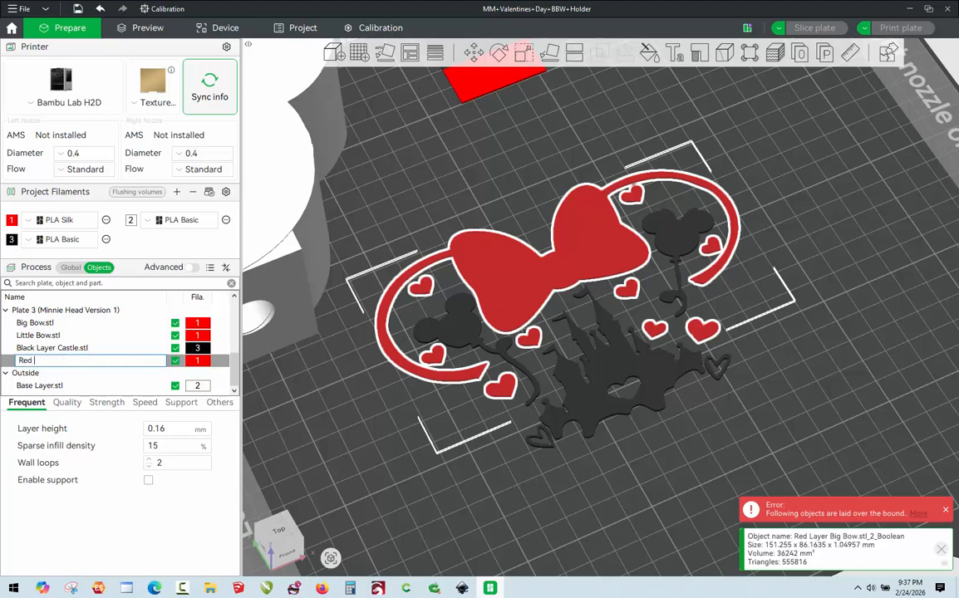
pyautogui.write('Layer')
pyautogui.press('Return')
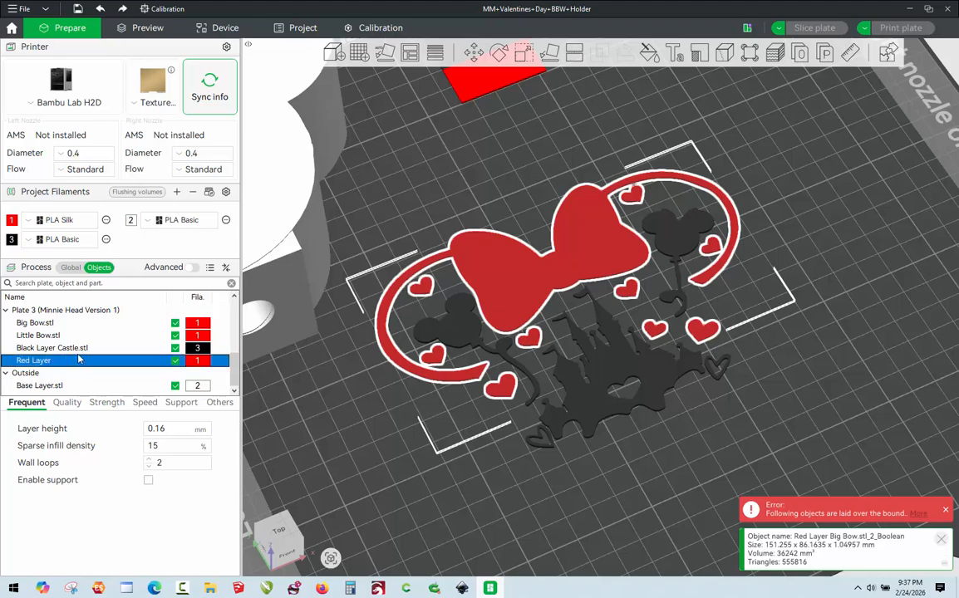
pyautogui.click(351, 442)
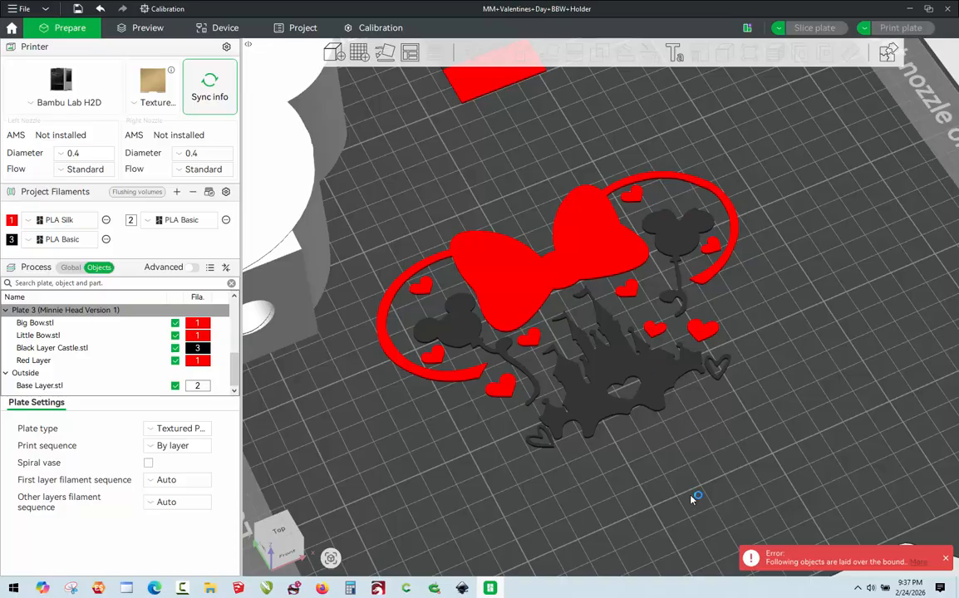
# Scale the Black Layer Castle object to a Z size of 1 mm with its X and Y sizes kept.
pyautogui.scroll(5, 694, 494)
pyautogui.moveTo(723, 430); pyautogui.dragTo(666, 281, button='right')
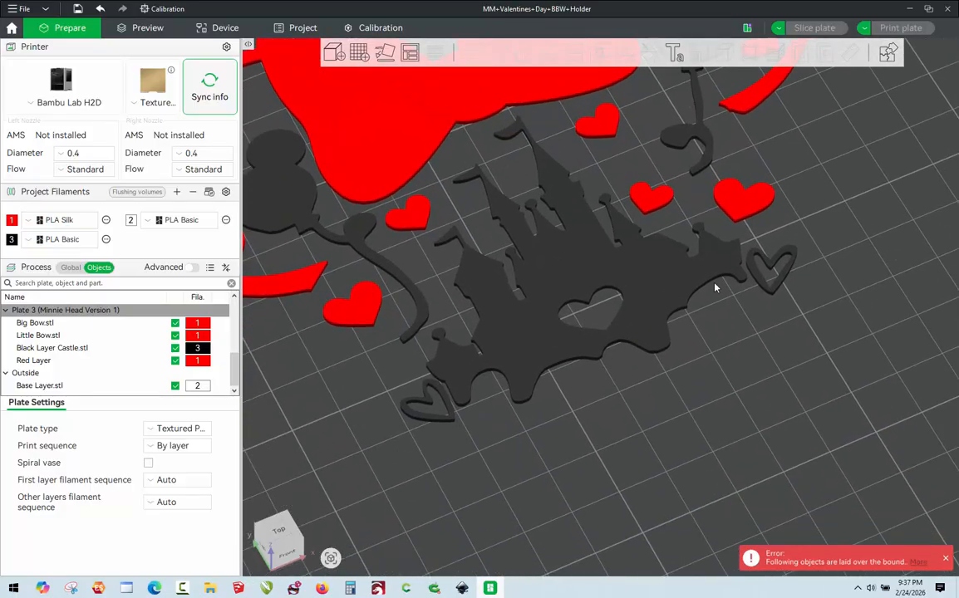
pyautogui.click(665, 344)
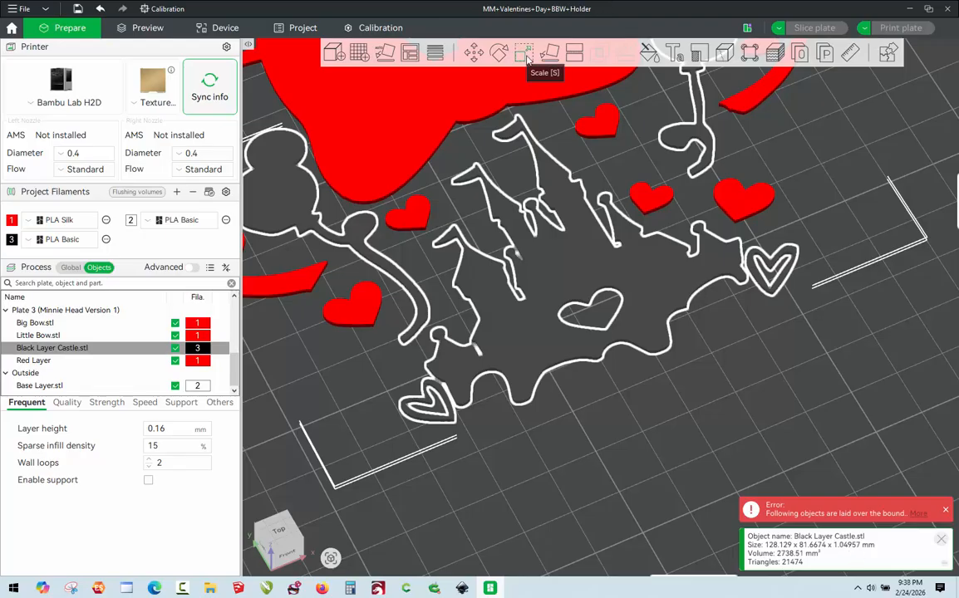
pyautogui.click(523, 53)
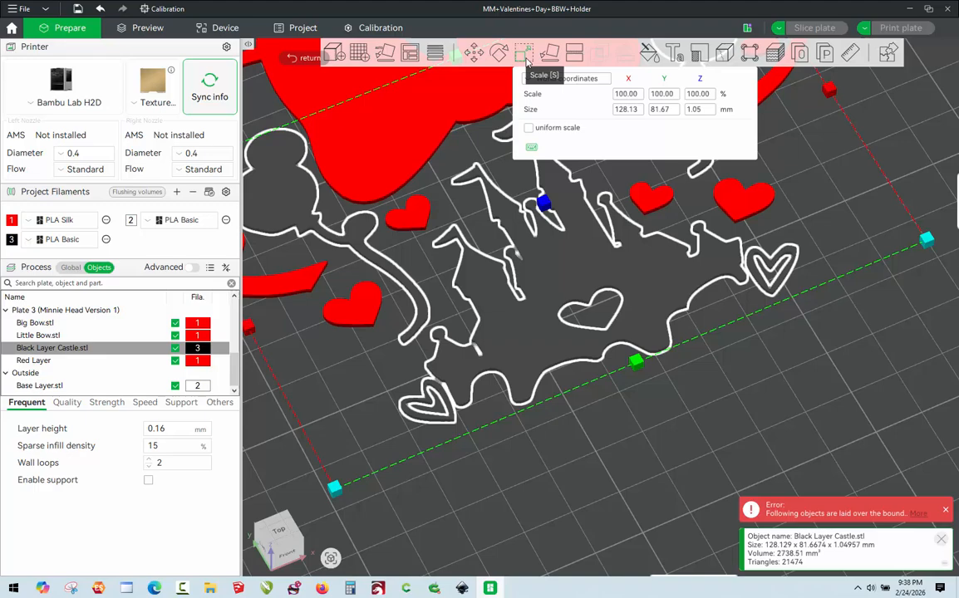
pyautogui.click(705, 111)
pyautogui.write('1')
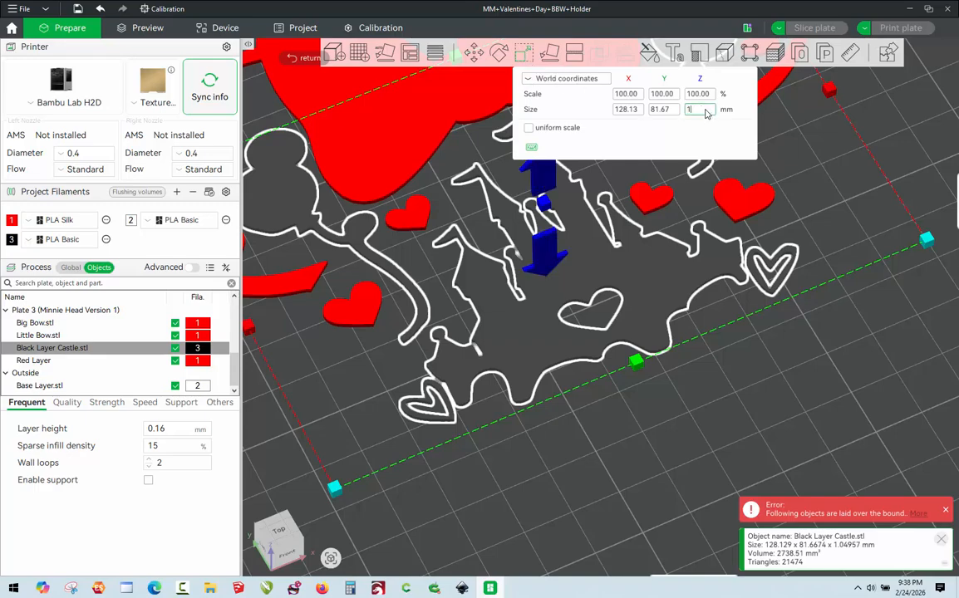
pyautogui.press('Return')
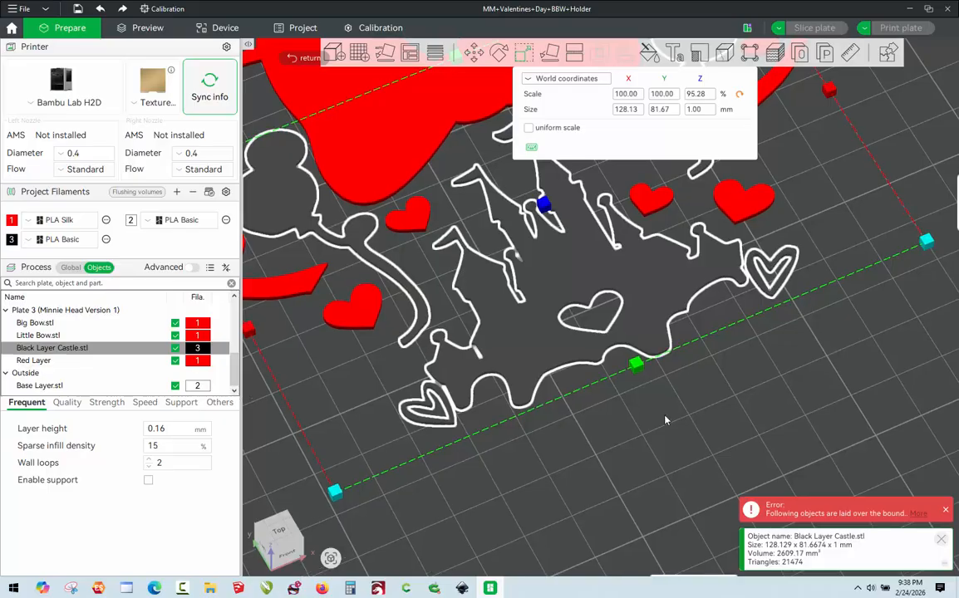
pyautogui.click(665, 424)
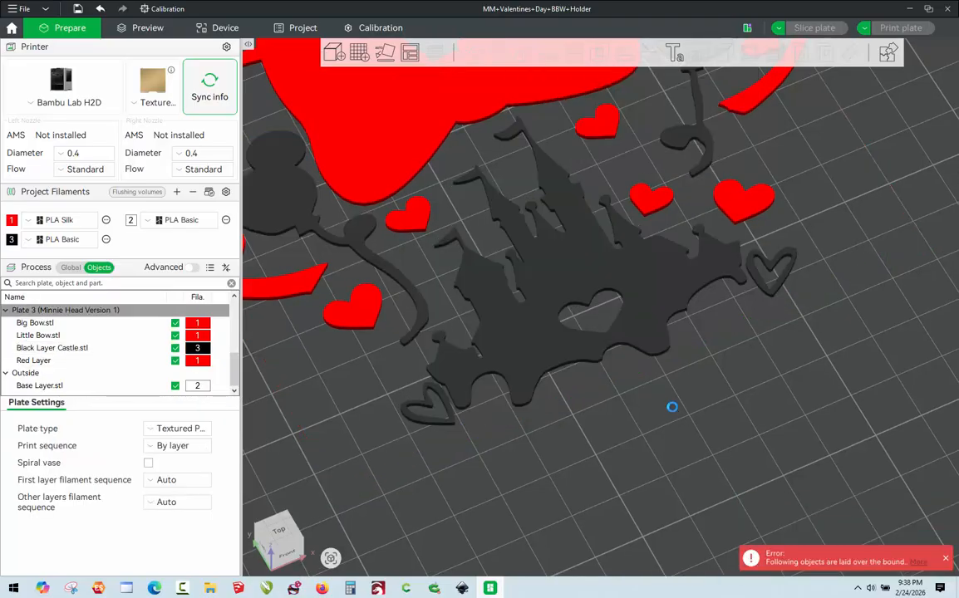
pyautogui.rightClick(673, 408)
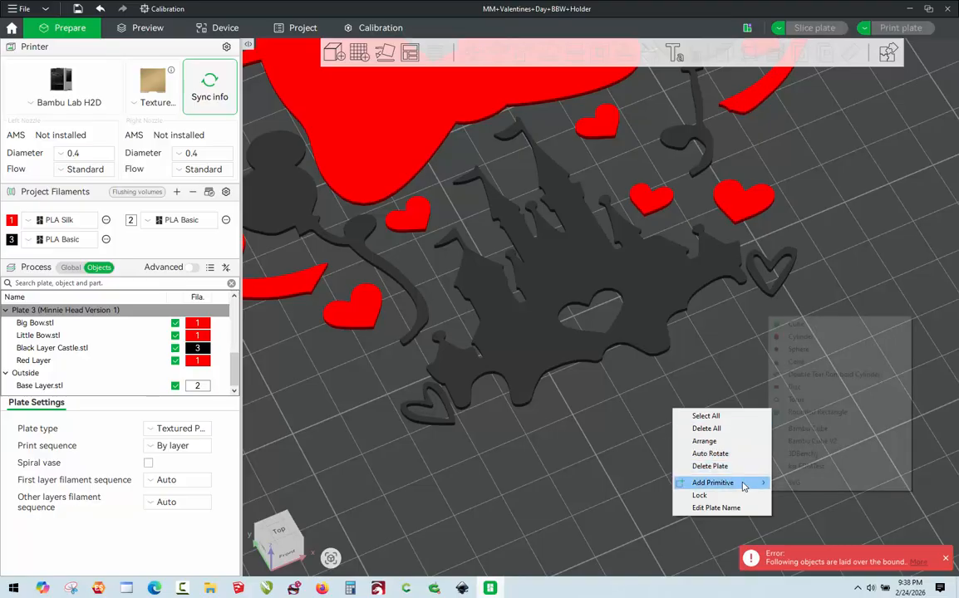
pyautogui.moveTo(732, 483)
pyautogui.click(843, 336)
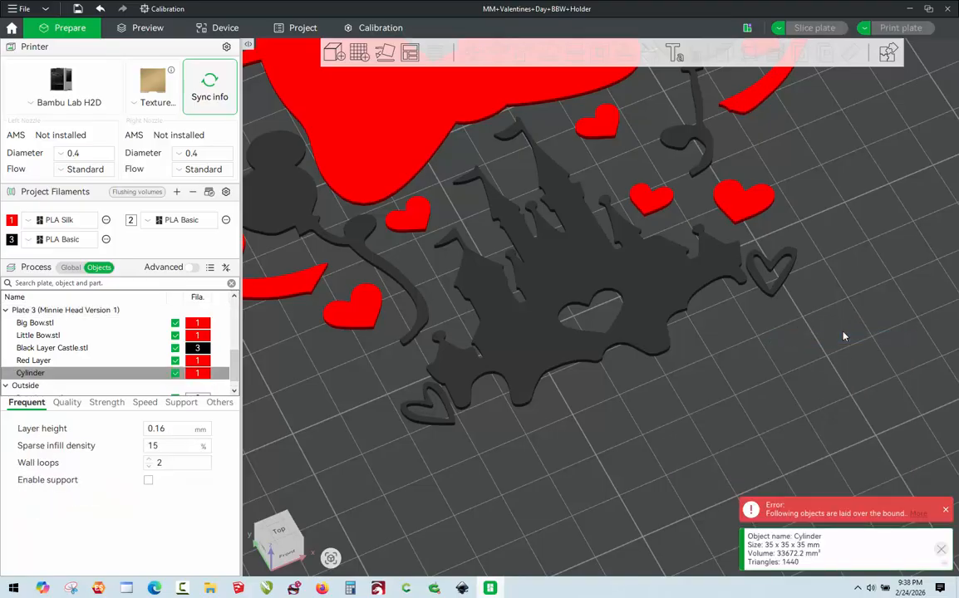
pyautogui.scroll(-5, 634, 258)
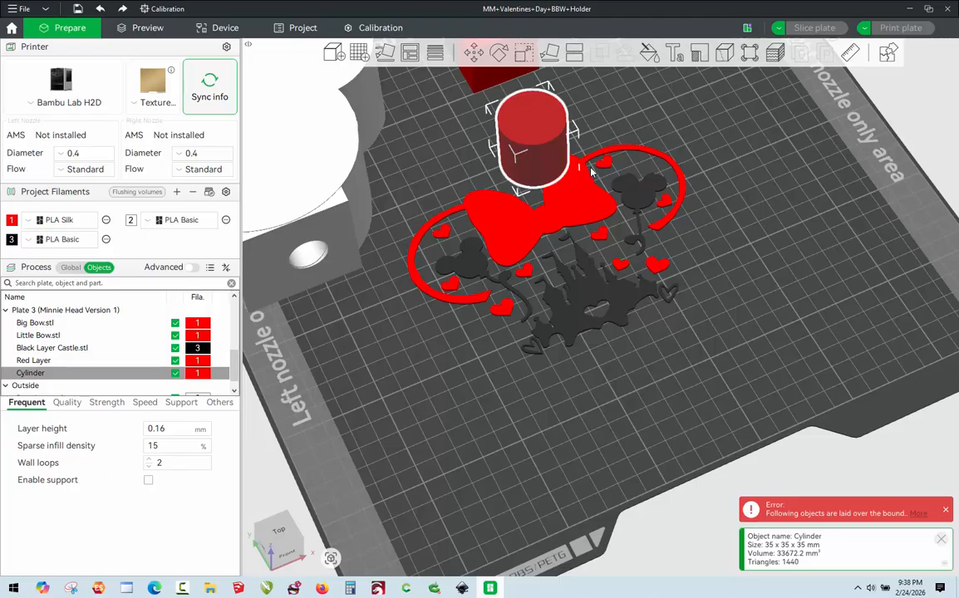
pyautogui.press('Delete')
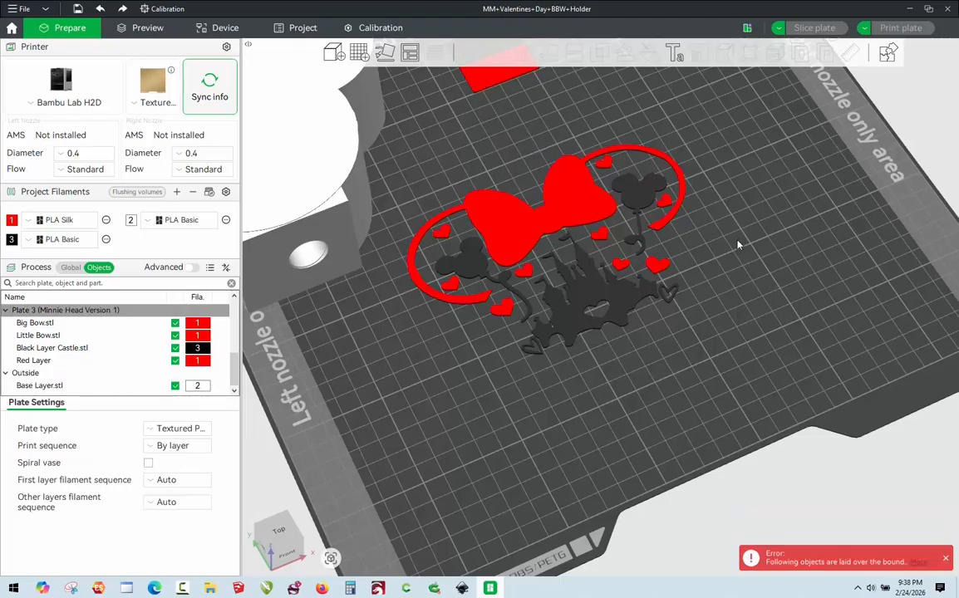
# Add a cube primitive to the Minnie head plate and move it to the empty area beside the castle.
pyautogui.rightClick(738, 244)
pyautogui.moveTo(828, 317)
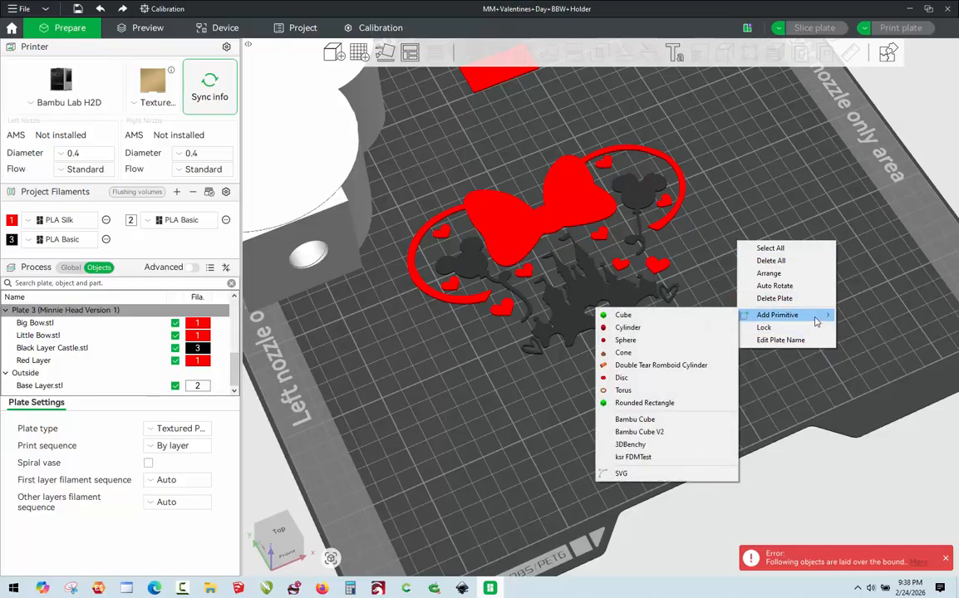
pyautogui.click(642, 323)
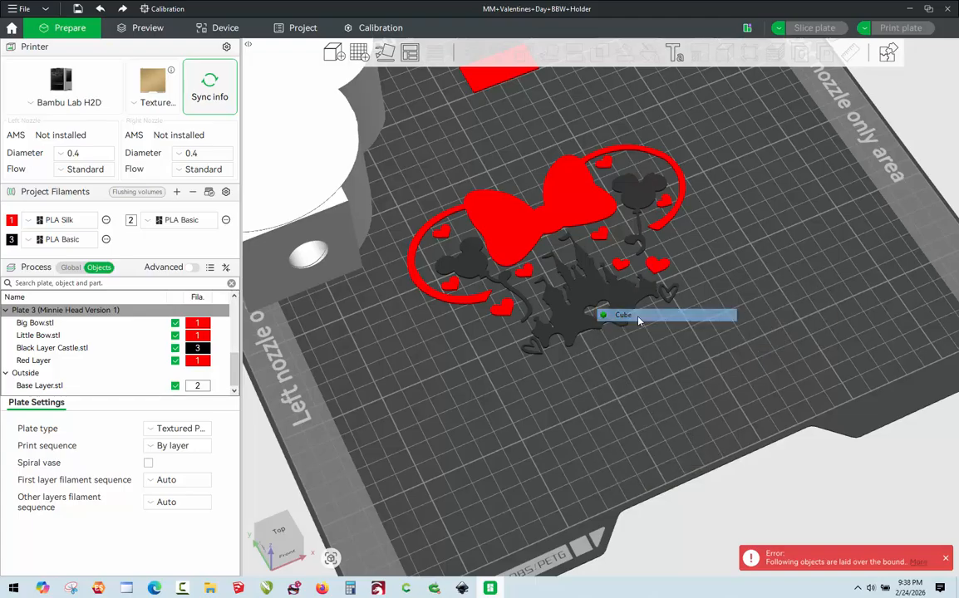
pyautogui.moveTo(553, 166); pyautogui.dragTo(790, 330)
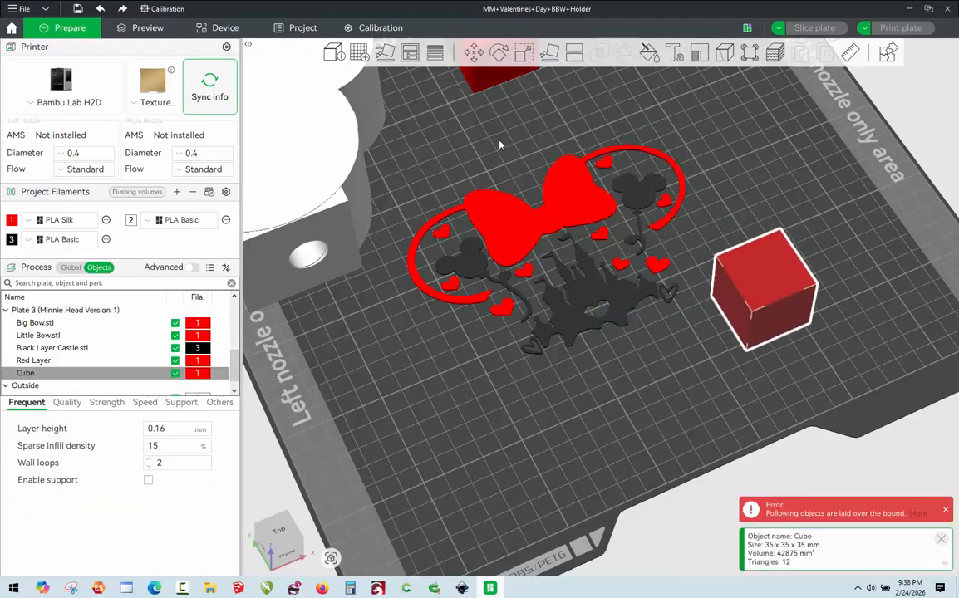
# Scale the cube to a Z size of 1 mm, leaving its X and Y sizes alone.
pyautogui.click(523, 52)
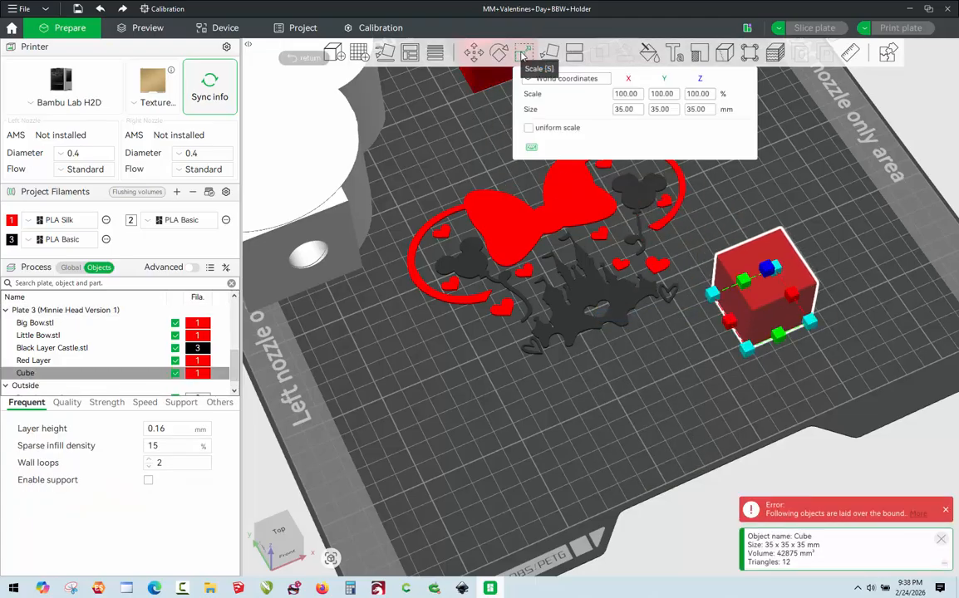
pyautogui.click(703, 111)
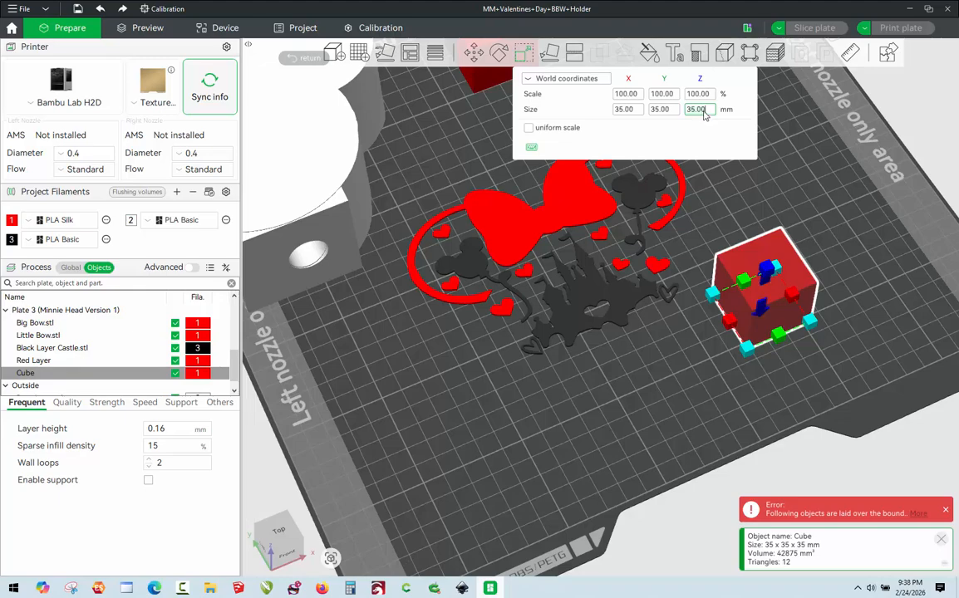
pyautogui.write('1')
pyautogui.press('Return')
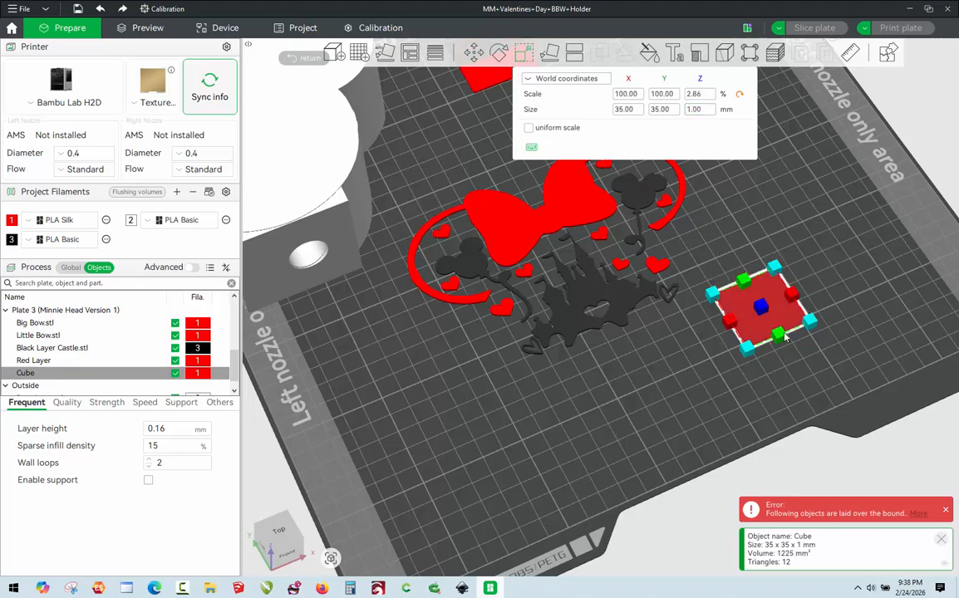
# Shrink the flattened cube proportionally to about 17.6 x 17.6 x 0.5 mm and clear the selection.
pyautogui.scroll(2, 708, 300)
pyautogui.moveTo(863, 333); pyautogui.dragTo(821, 335)
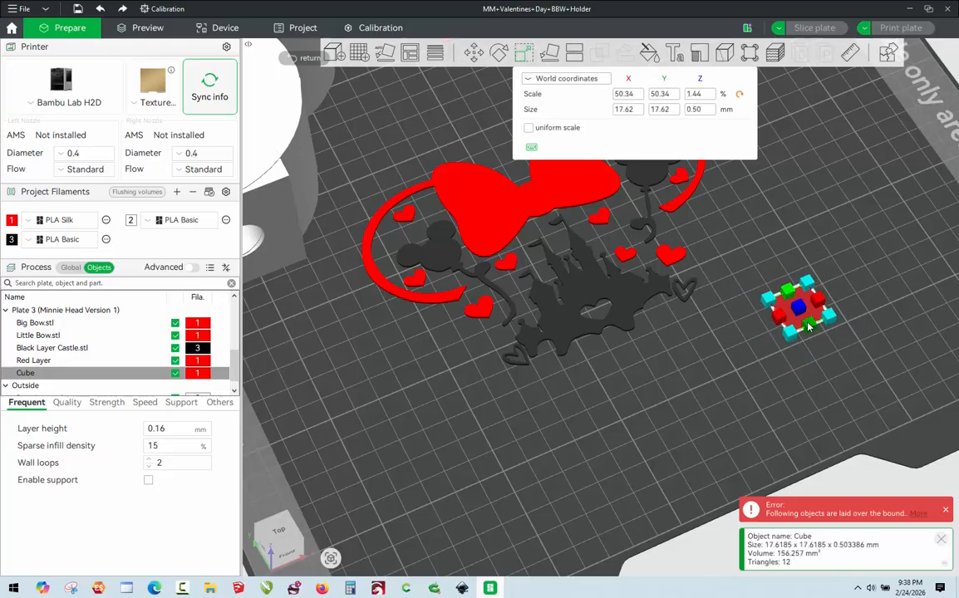
pyautogui.moveTo(672, 369); pyautogui.dragTo(668, 370)
pyautogui.click(667, 369)
pyautogui.click(668, 374)
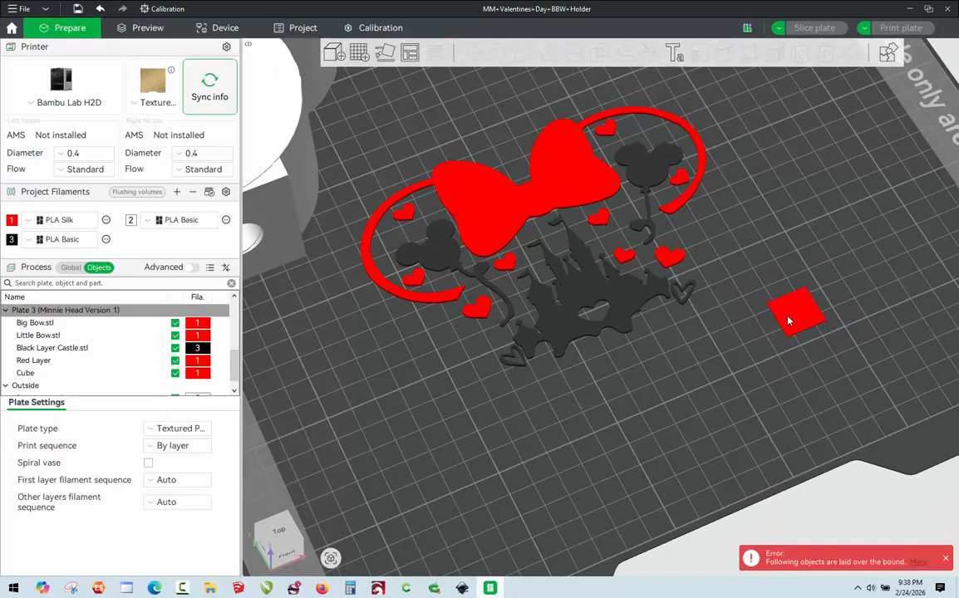
# Move the cube onto the castle's heart cutout and reduce its Y size to about 13.7 mm.
pyautogui.moveTo(791, 316); pyautogui.dragTo(586, 313)
pyautogui.scroll(8, 586, 314)
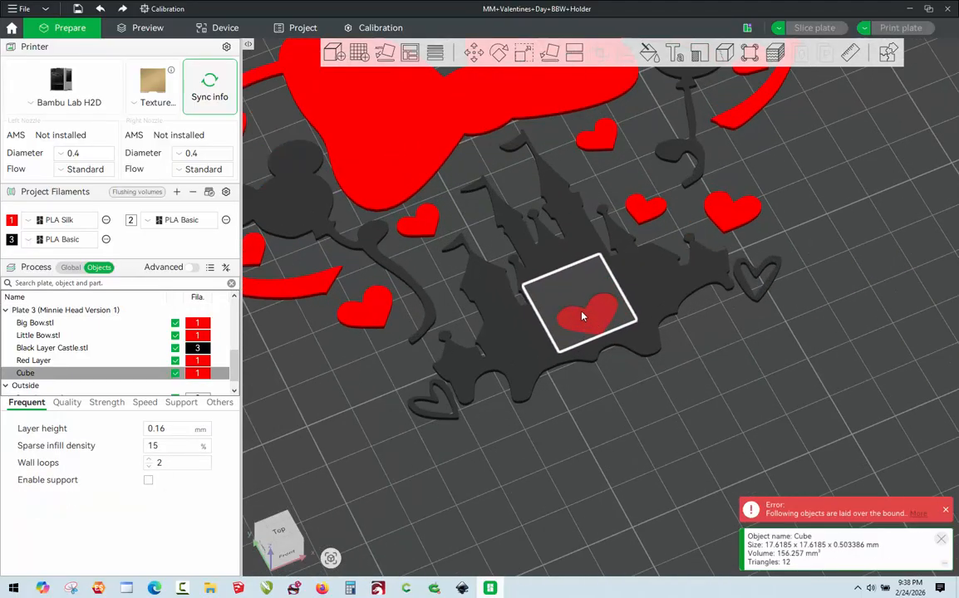
pyautogui.press('s')
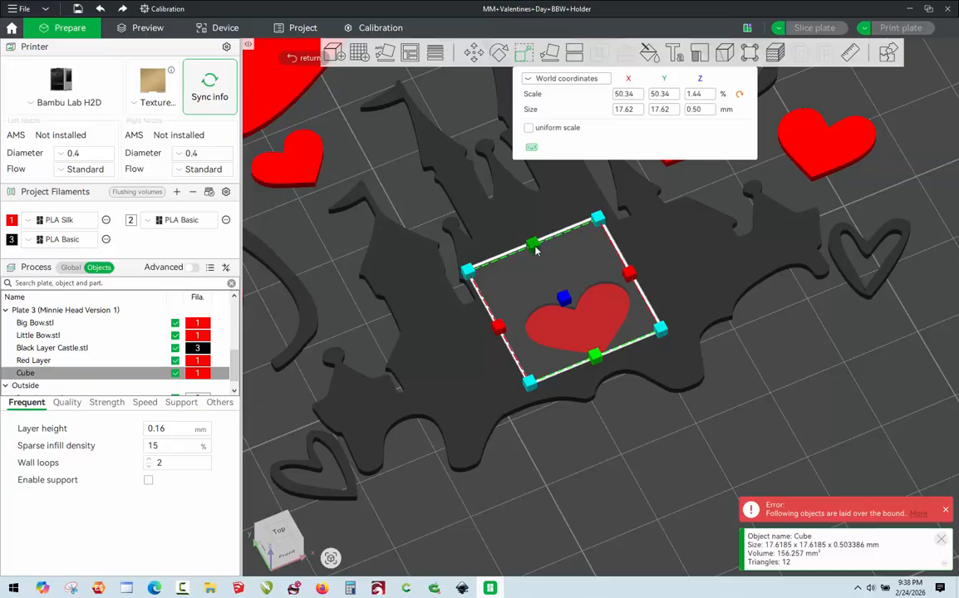
pyautogui.moveTo(533, 241); pyautogui.dragTo(543, 270)
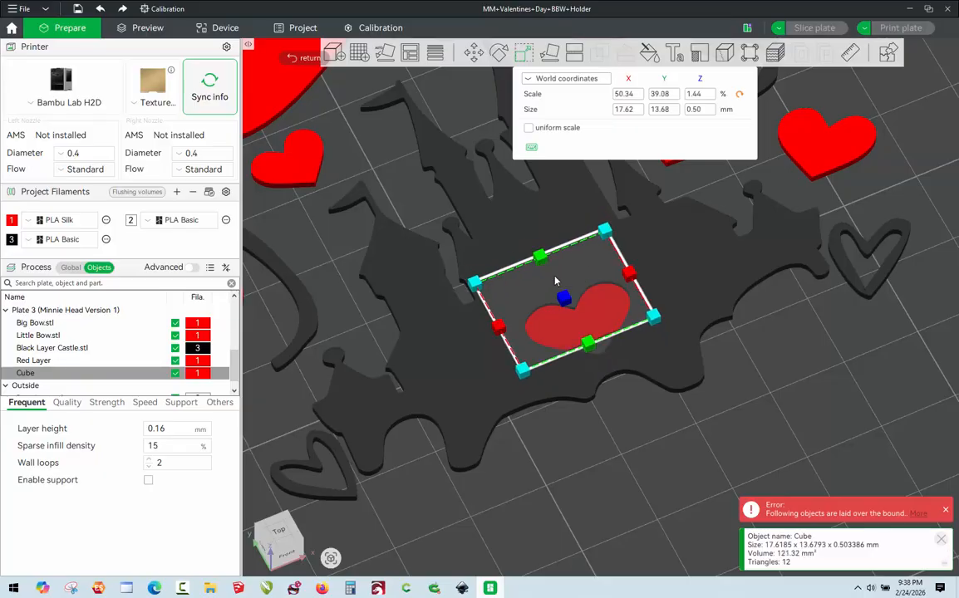
pyautogui.press('Escape')
pyautogui.press('Escape')
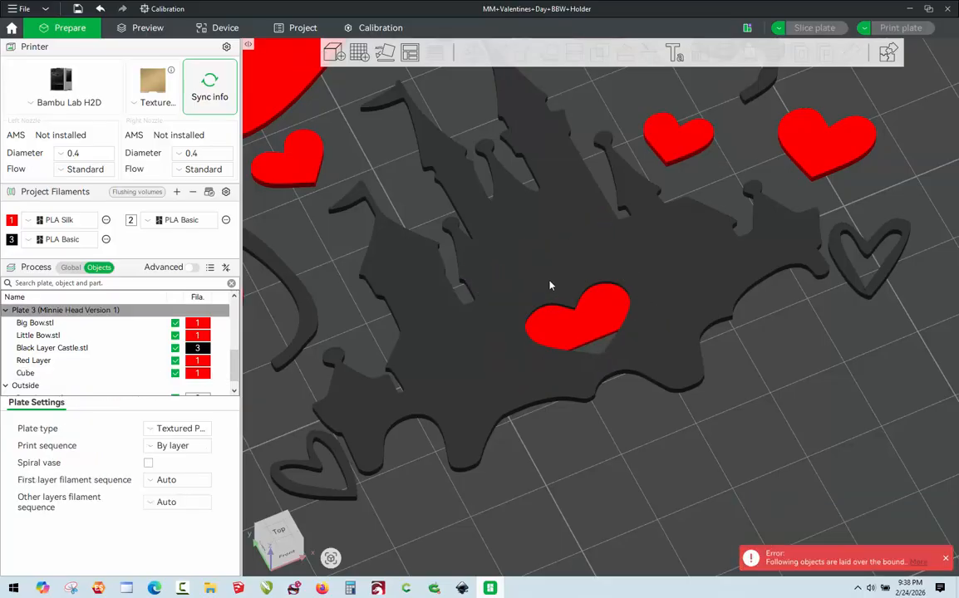
# Shift the cube so that it fills the castle's whole heart cutout, and clear the selection.
pyautogui.click(583, 343)
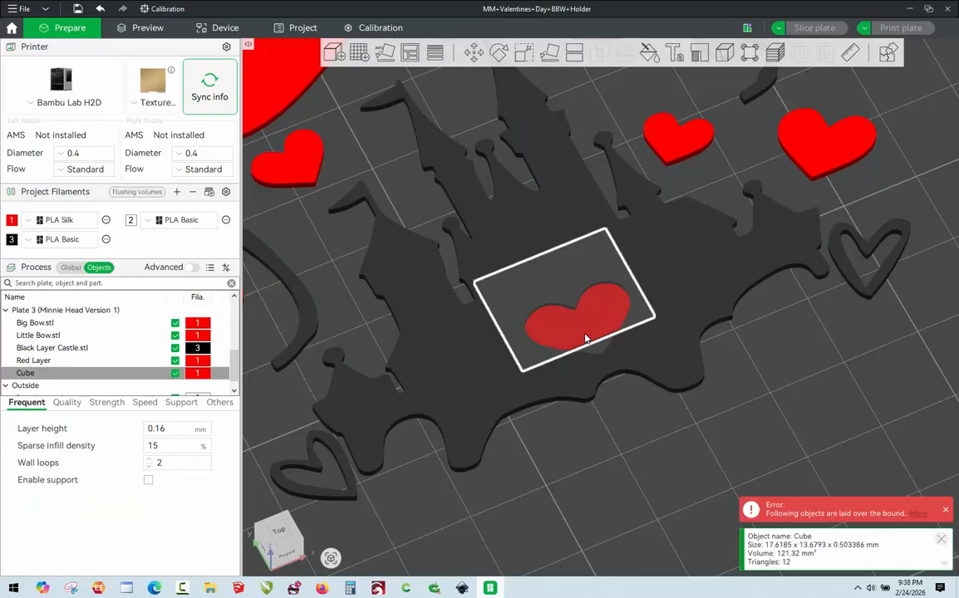
pyautogui.moveTo(584, 335); pyautogui.dragTo(607, 349)
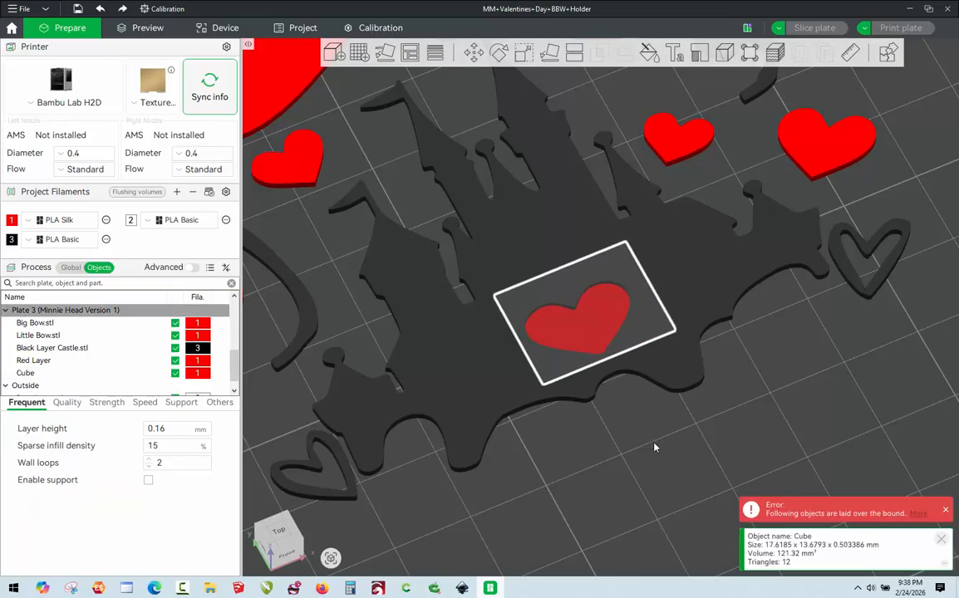
pyautogui.click(589, 399)
pyautogui.scroll(-5, 689, 285)
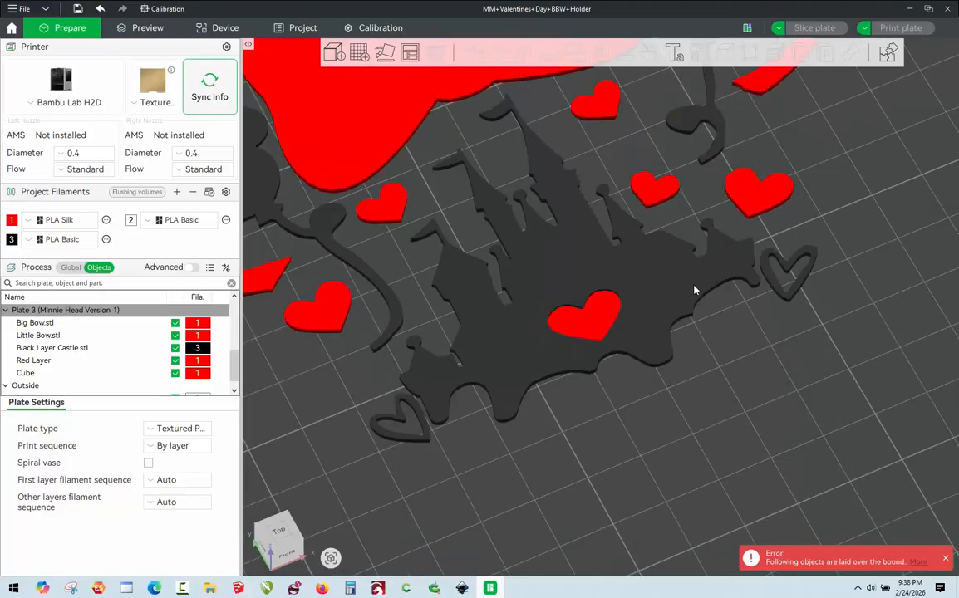
# Try to set the Z position of the black castle layer to 1 mm.
pyautogui.scroll(3, 669, 346)
pyautogui.scroll(2, 604, 330)
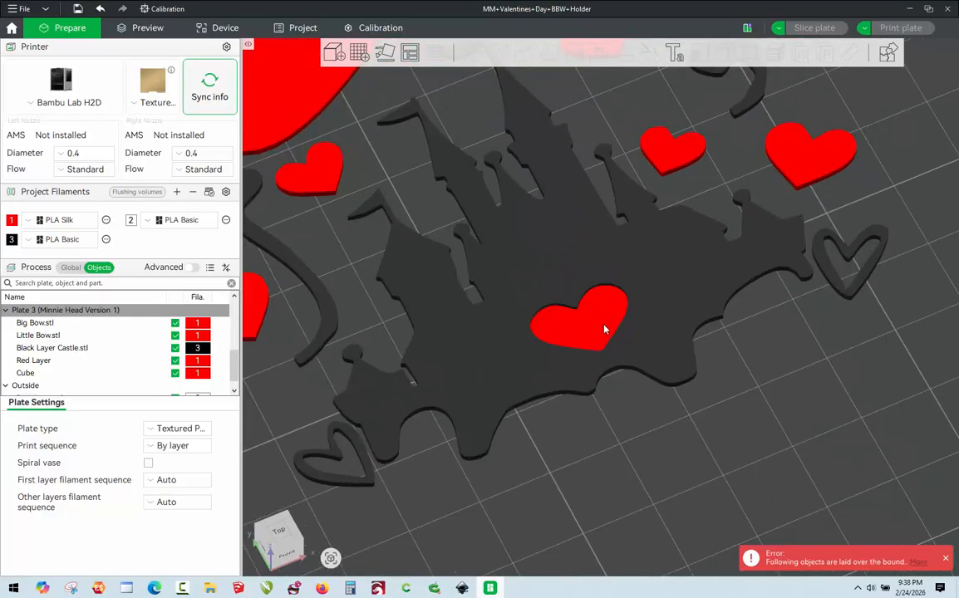
pyautogui.click(553, 377)
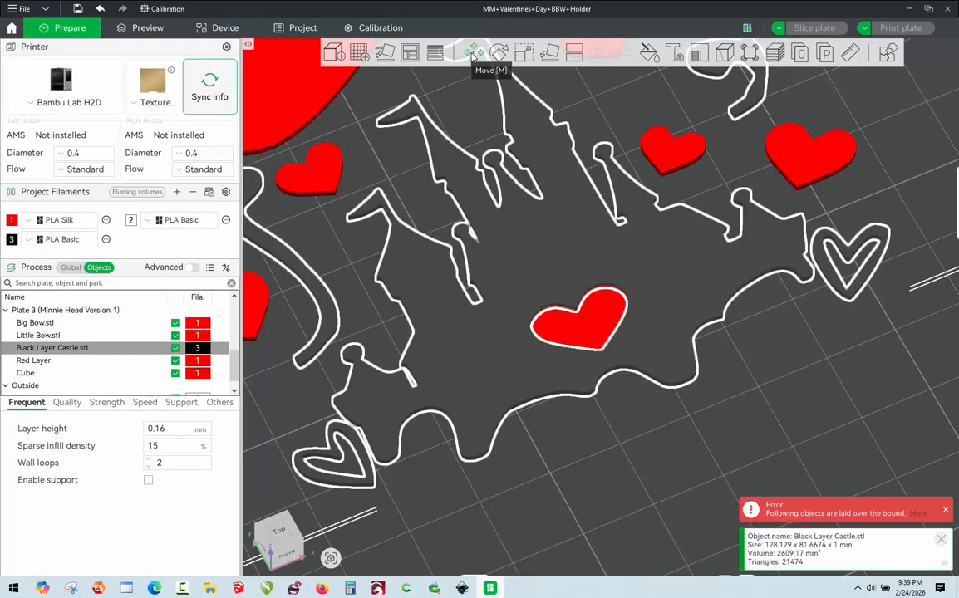
pyautogui.click(472, 53)
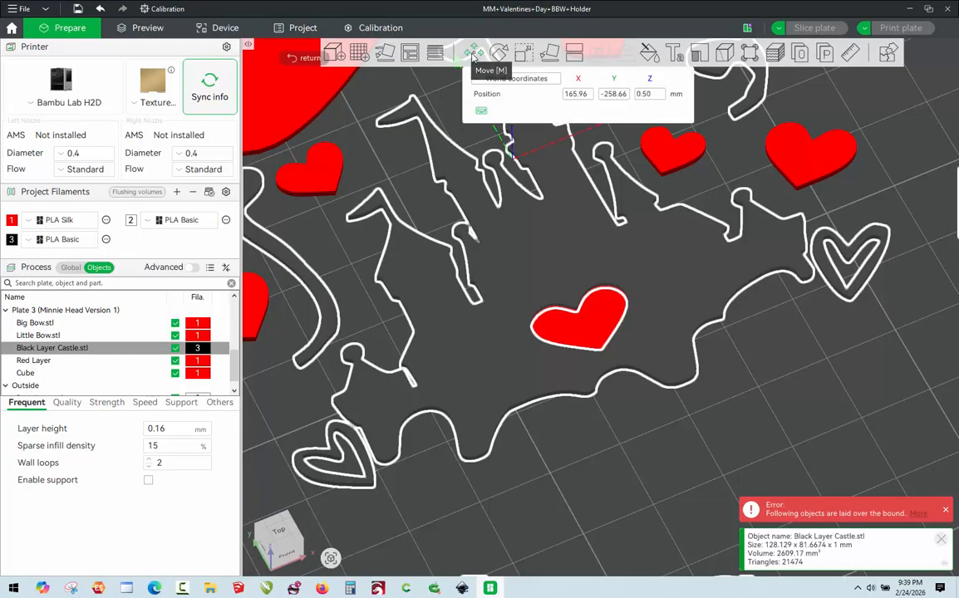
pyautogui.click(653, 95)
pyautogui.press('BackSpace')
pyautogui.press('BackSpace')
pyautogui.press('BackSpace')
pyautogui.press('BackSpace')
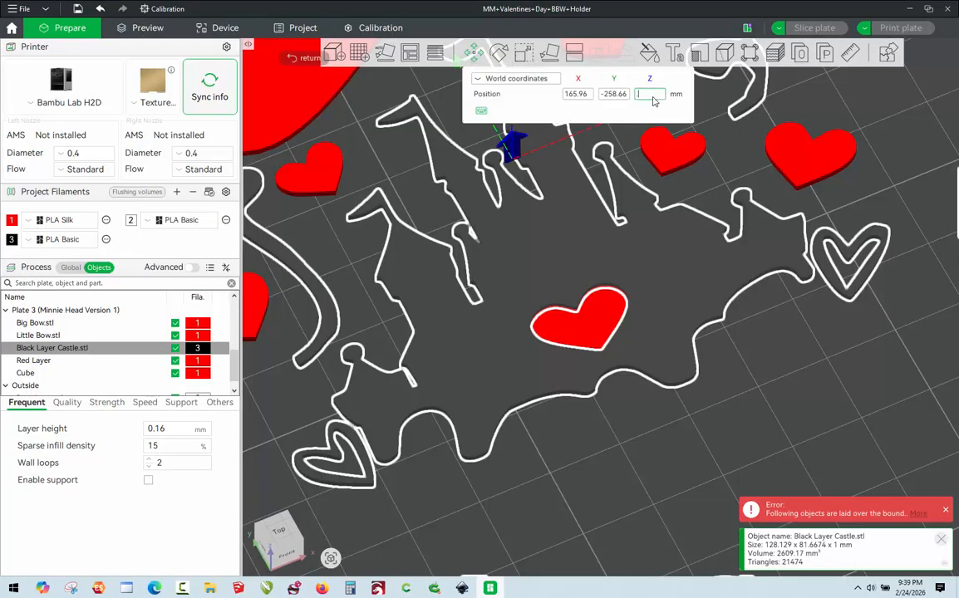
pyautogui.write('1')
pyautogui.press('Return')
pyautogui.click(607, 432)
# Set the Z size of the cube over the castle's heart cutout to 1 mm, leaving X and Y alone, and clear the selection.
pyautogui.click(583, 345)
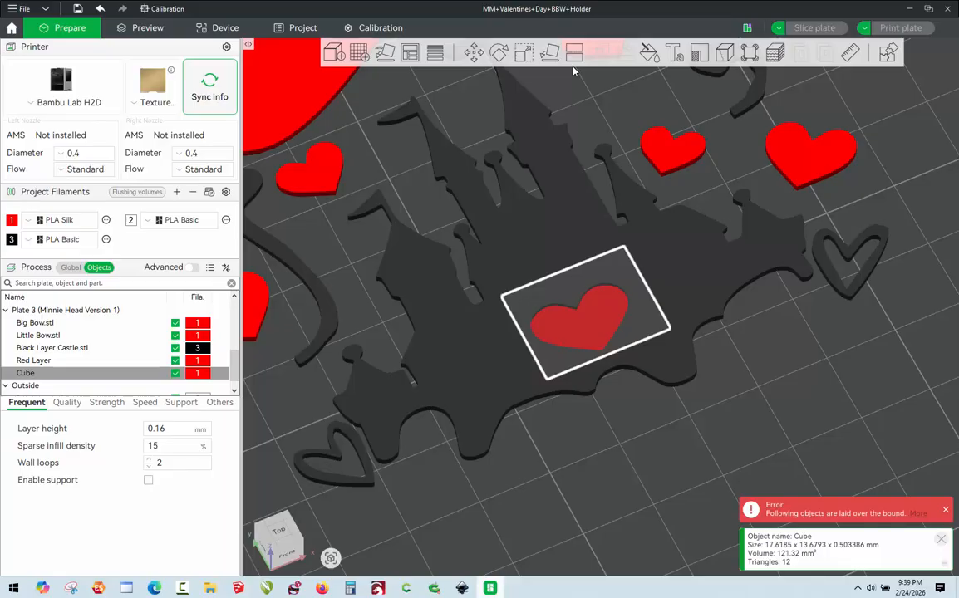
pyautogui.click(524, 52)
pyautogui.click(701, 111)
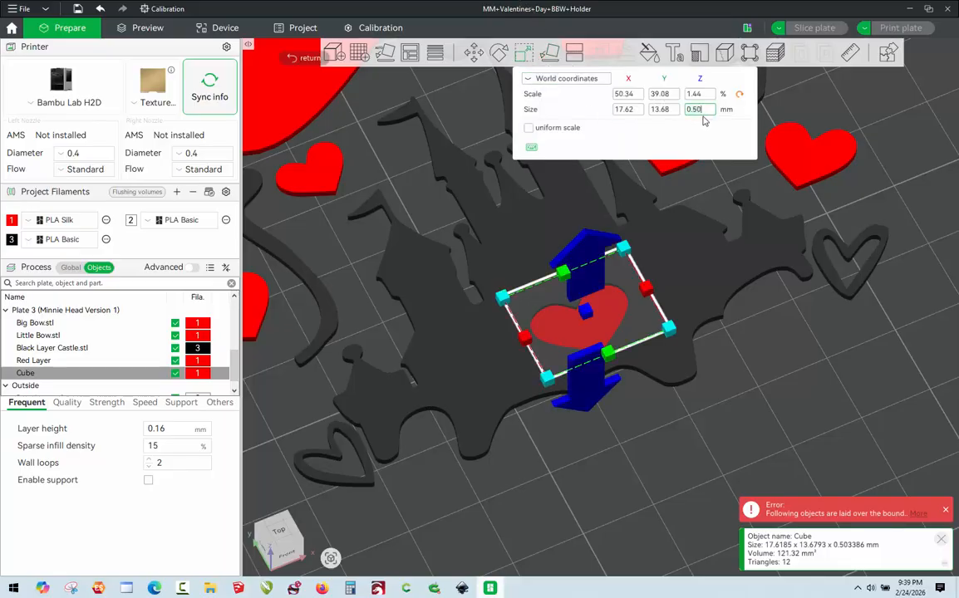
pyautogui.write('1')
pyautogui.press('Return')
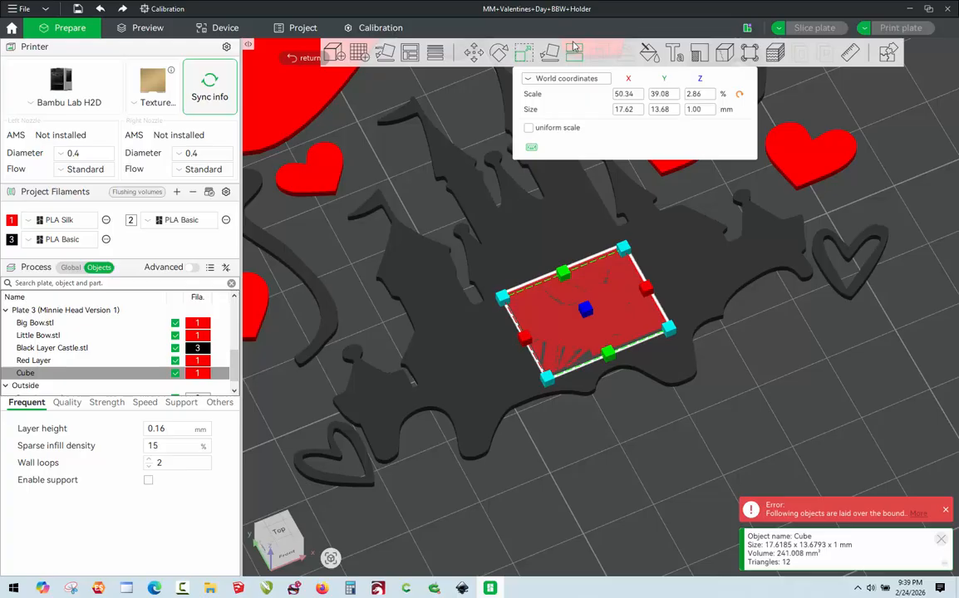
pyautogui.click(474, 52)
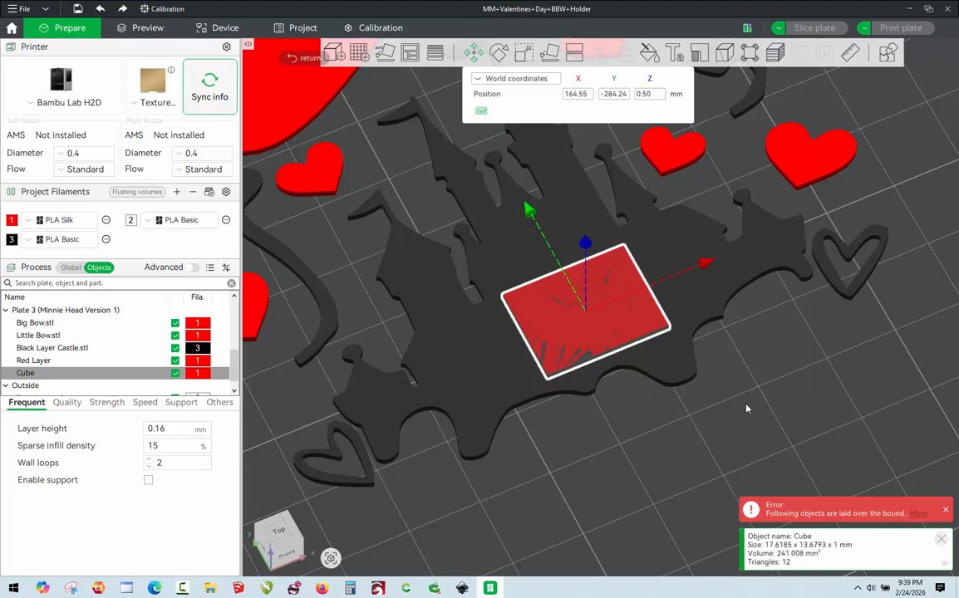
pyautogui.click(775, 426)
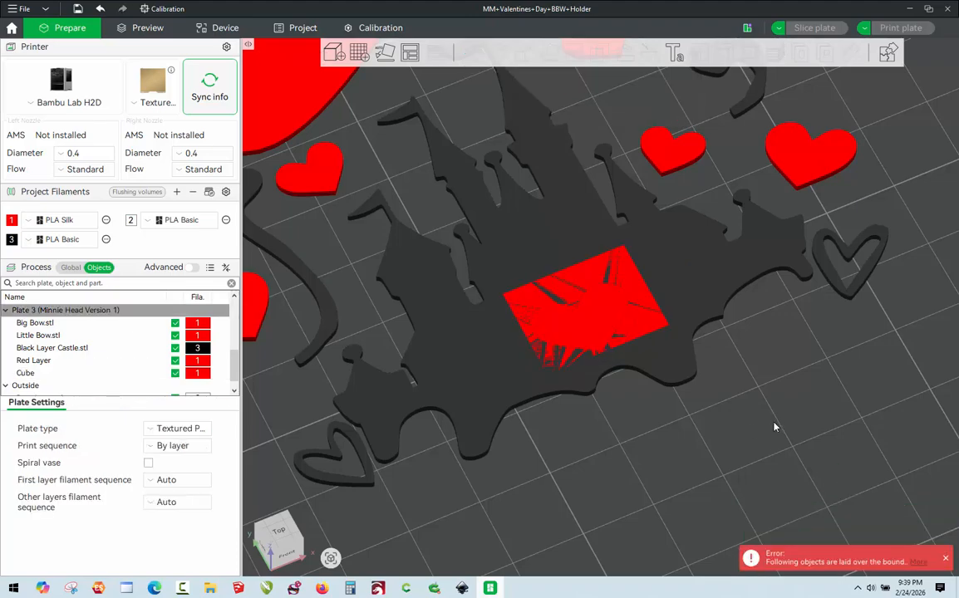
# Merge the cube and the black castle layer into one object with a Boolean union, without keeping the original models.
pyautogui.scroll(-2, 775, 427)
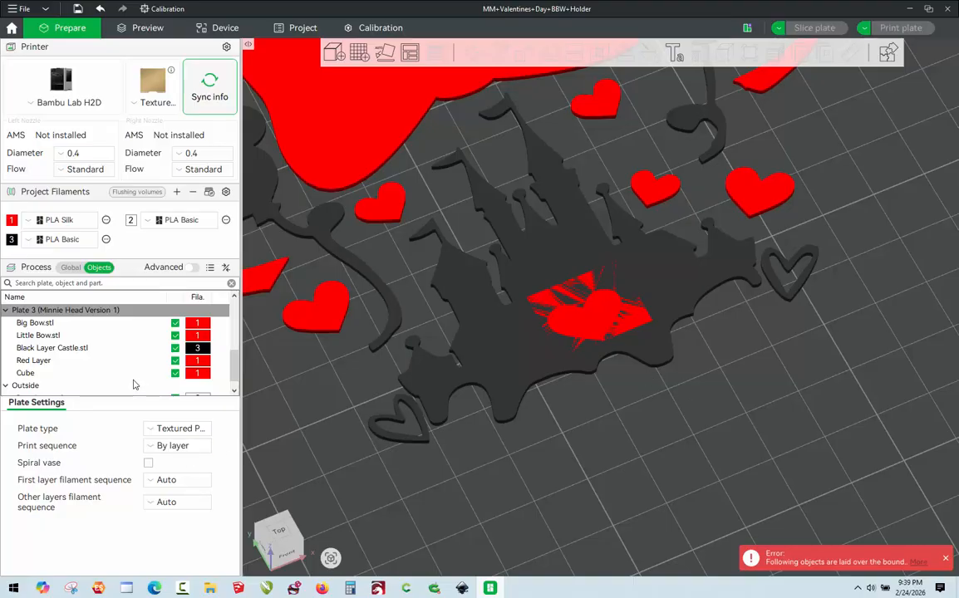
pyautogui.click(25, 374)
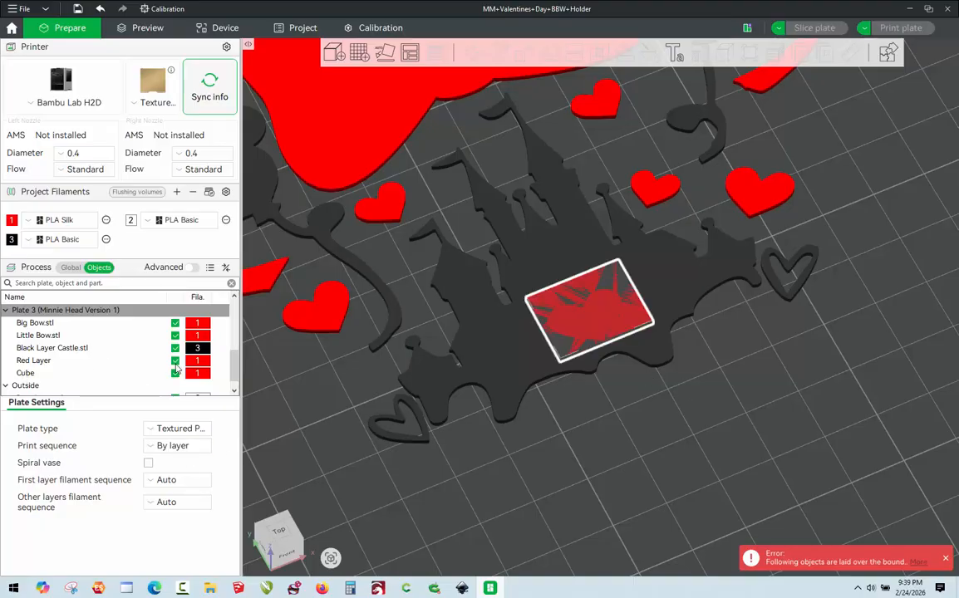
pyautogui.keyDown('ctrl'); pyautogui.click(51, 348); pyautogui.keyUp('ctrl')
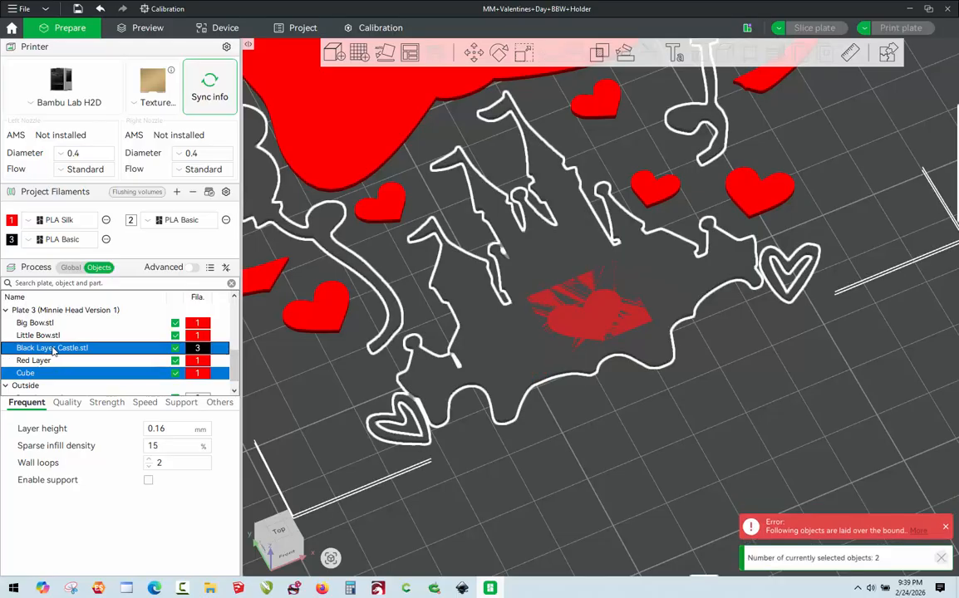
pyautogui.click(600, 52)
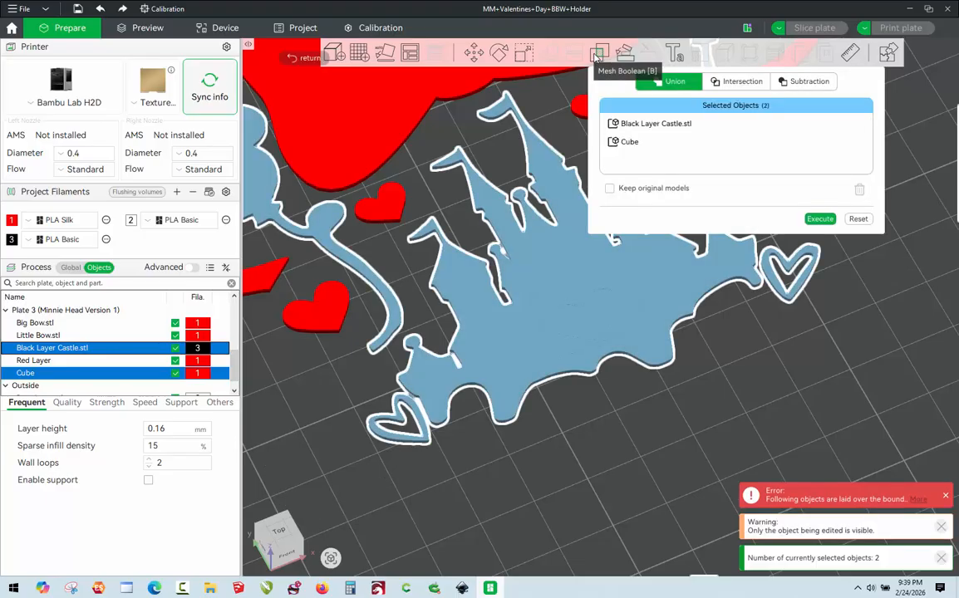
pyautogui.click(820, 219)
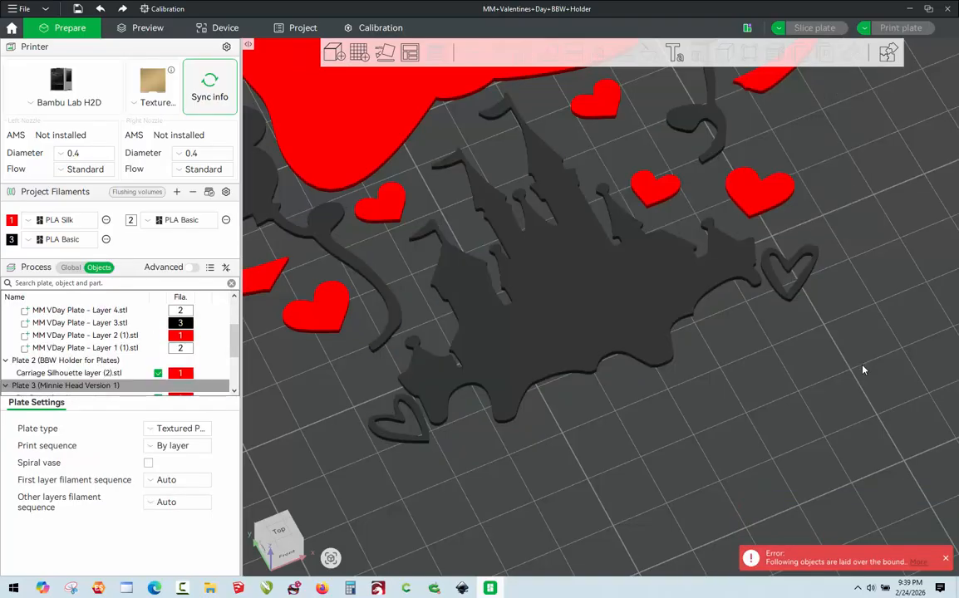
# Look over the merged castle on the plate, check its X, Y and Z sizes, and clear the selection.
pyautogui.scroll(-5, 831, 369)
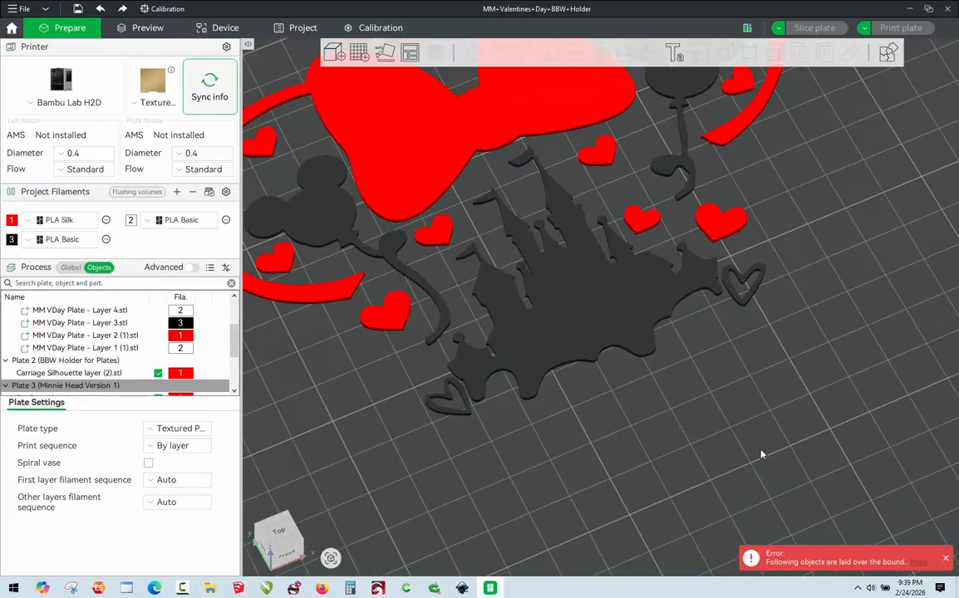
pyautogui.scroll(-2, 755, 461)
pyautogui.scroll(2, 616, 359)
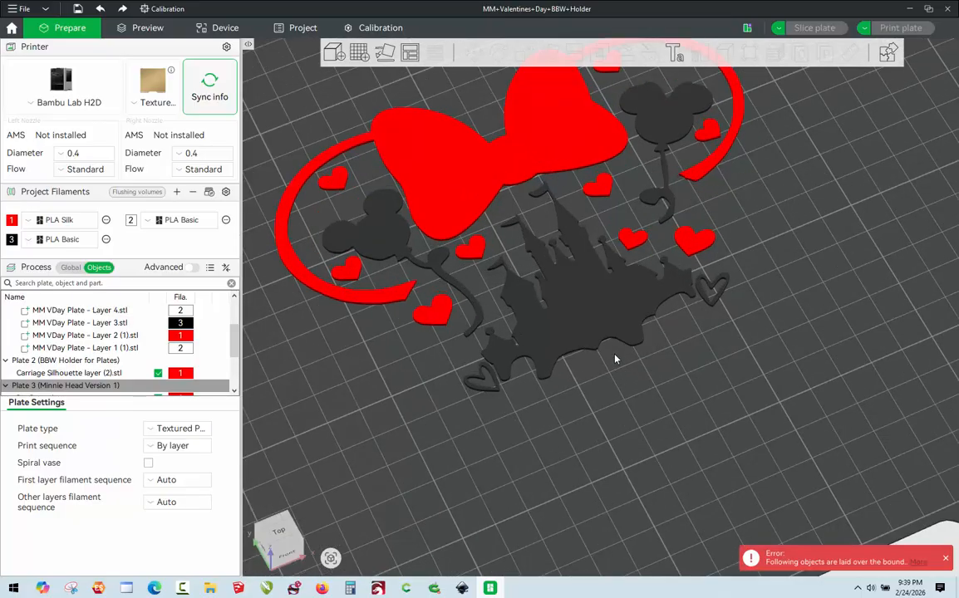
pyautogui.scroll(-2, 648, 399)
pyautogui.scroll(2, 653, 321)
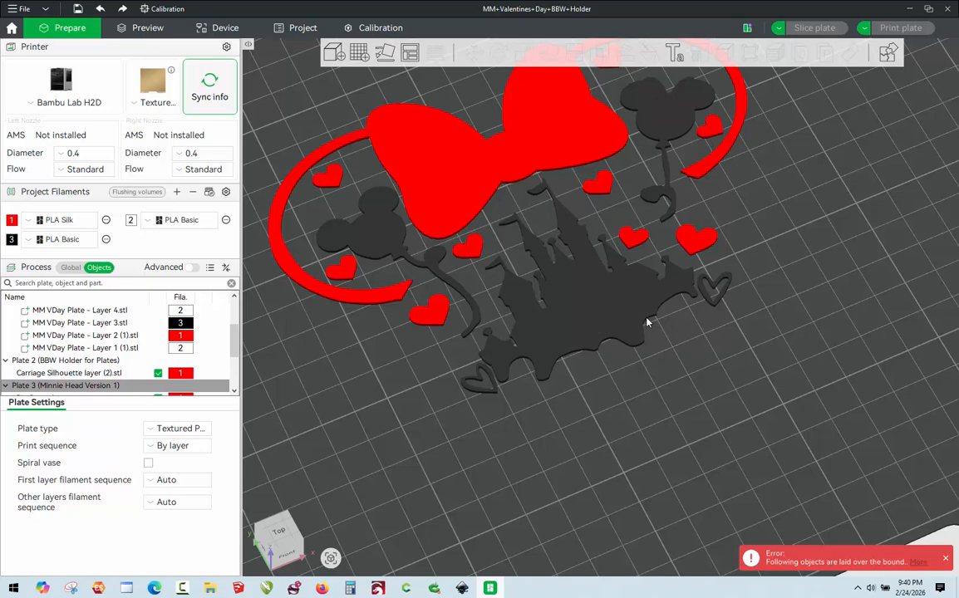
pyautogui.click(648, 322)
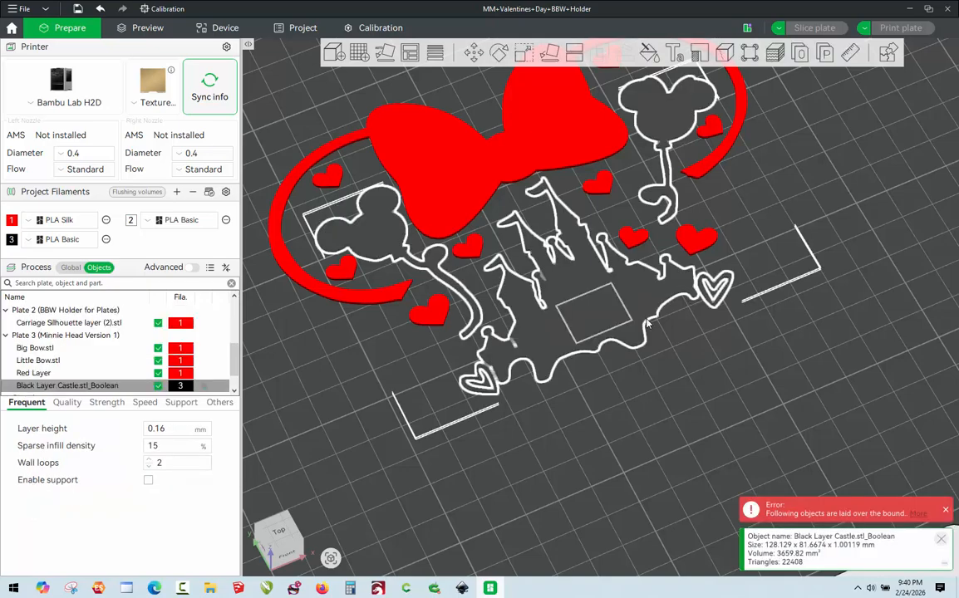
pyautogui.click(523, 53)
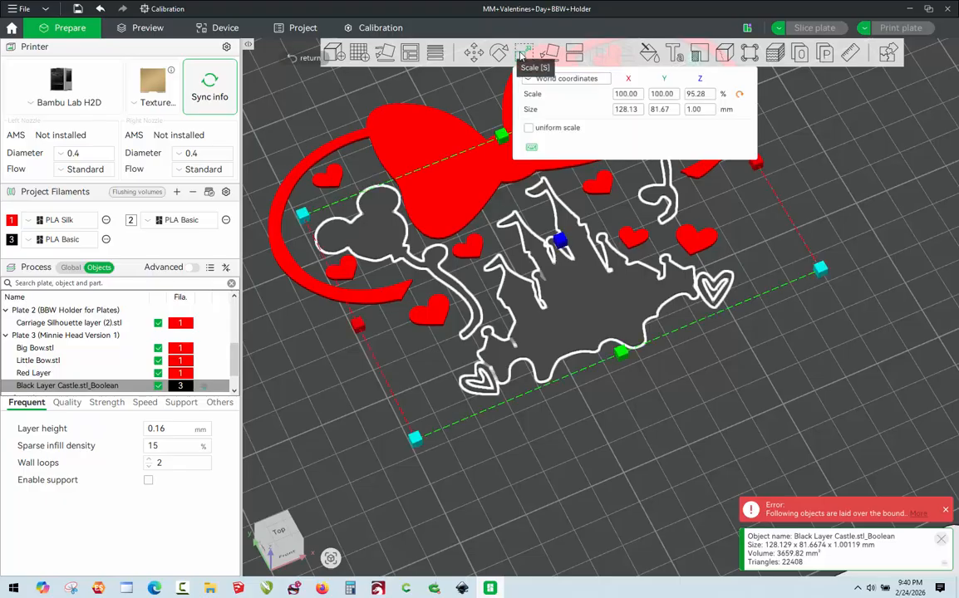
pyautogui.click(653, 329)
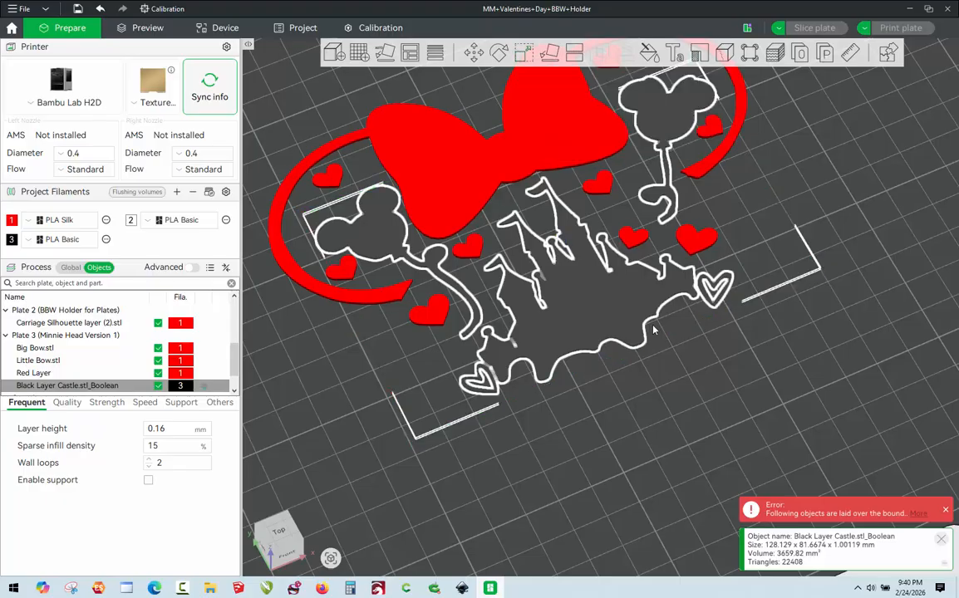
pyautogui.press('Escape')
# Set the Red Layer's Z size to 1 mm without uniform scaling and clear the selection.
pyautogui.click(705, 243)
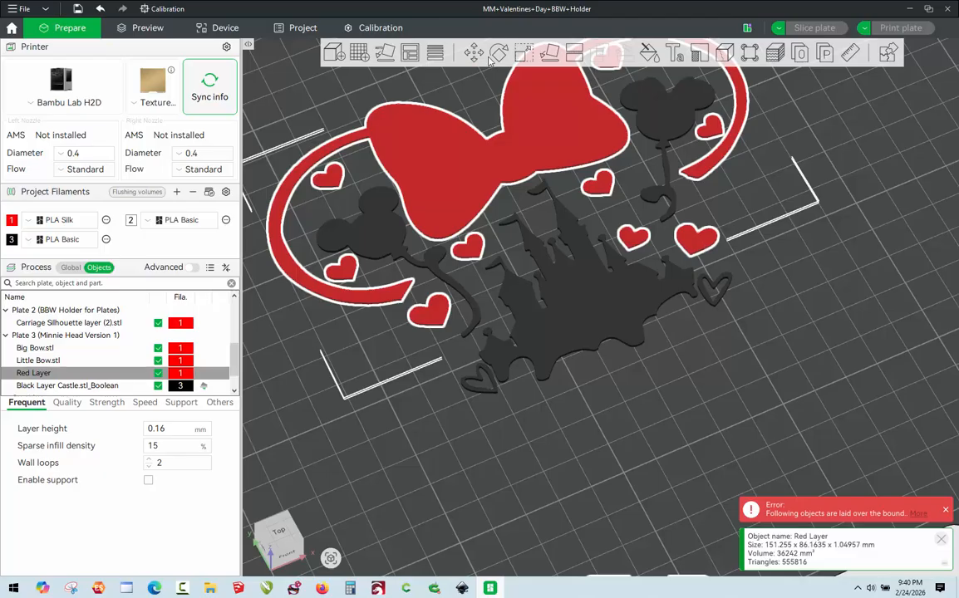
pyautogui.click(524, 53)
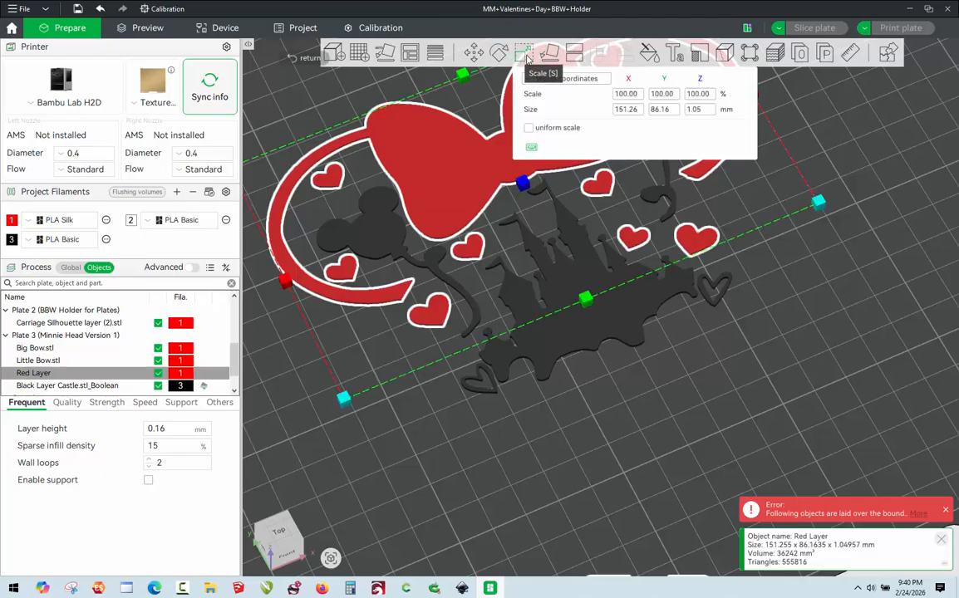
pyautogui.click(701, 110)
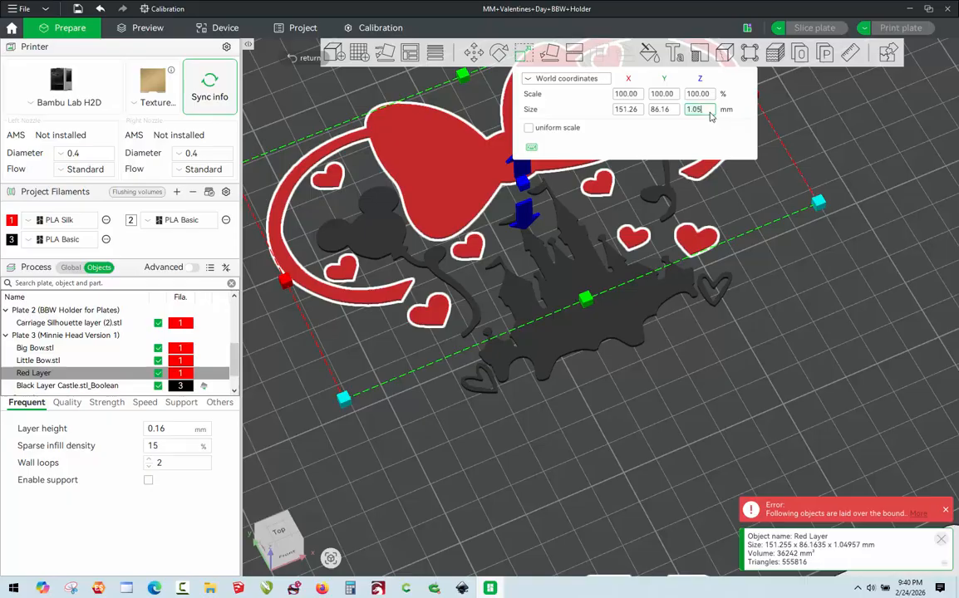
pyautogui.press('BackSpace')
pyautogui.press('Return')
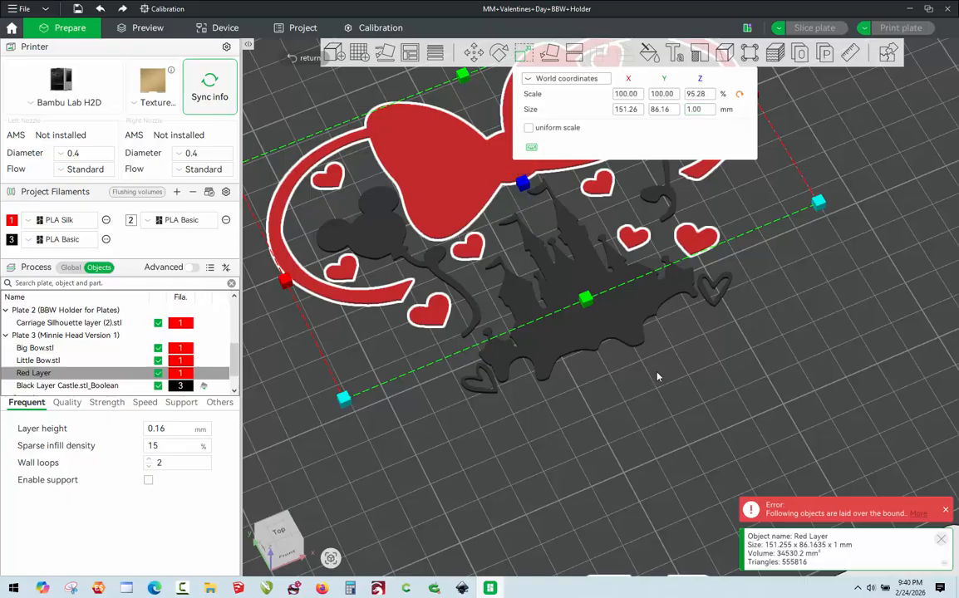
pyautogui.click(657, 380)
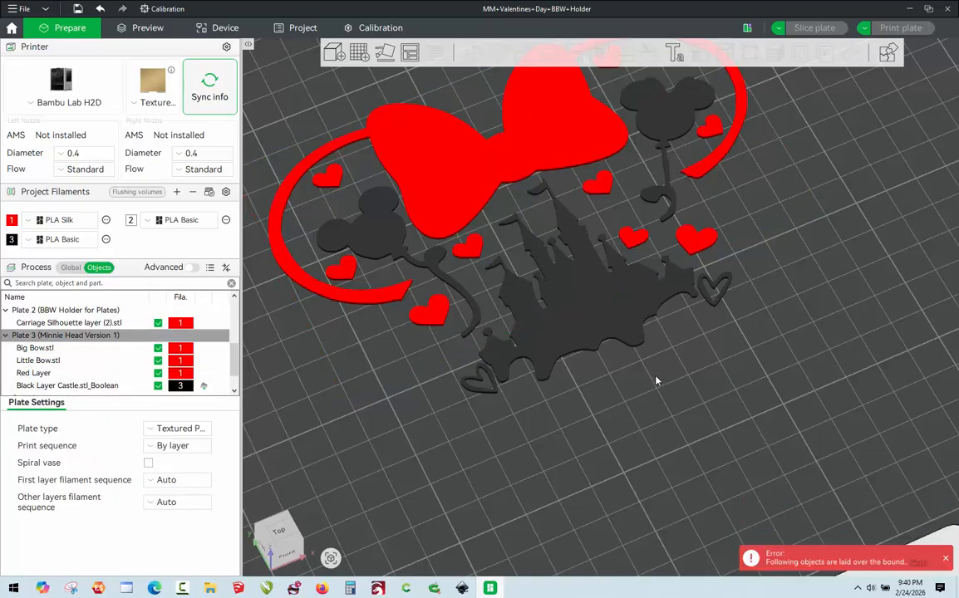
# Compare the dimensions and locations of the Big Bow and Little Bow objects on Plate 3.
pyautogui.click(41, 349)
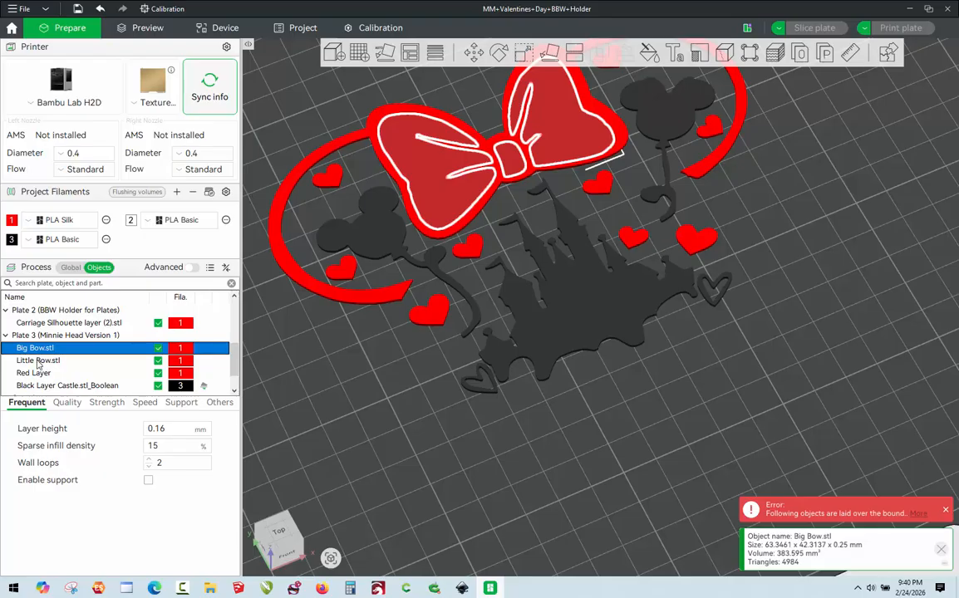
pyautogui.click(37, 361)
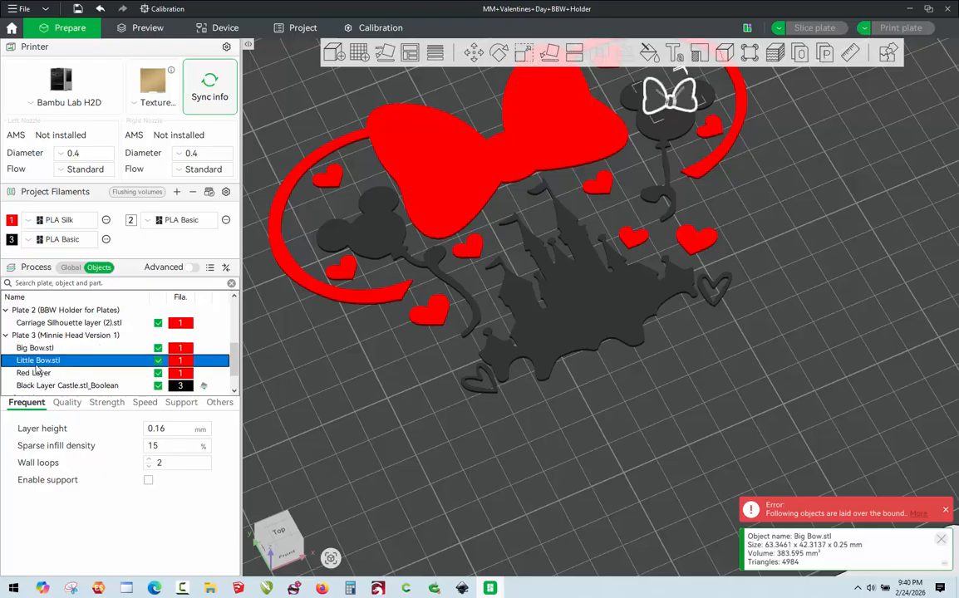
pyautogui.click(40, 348)
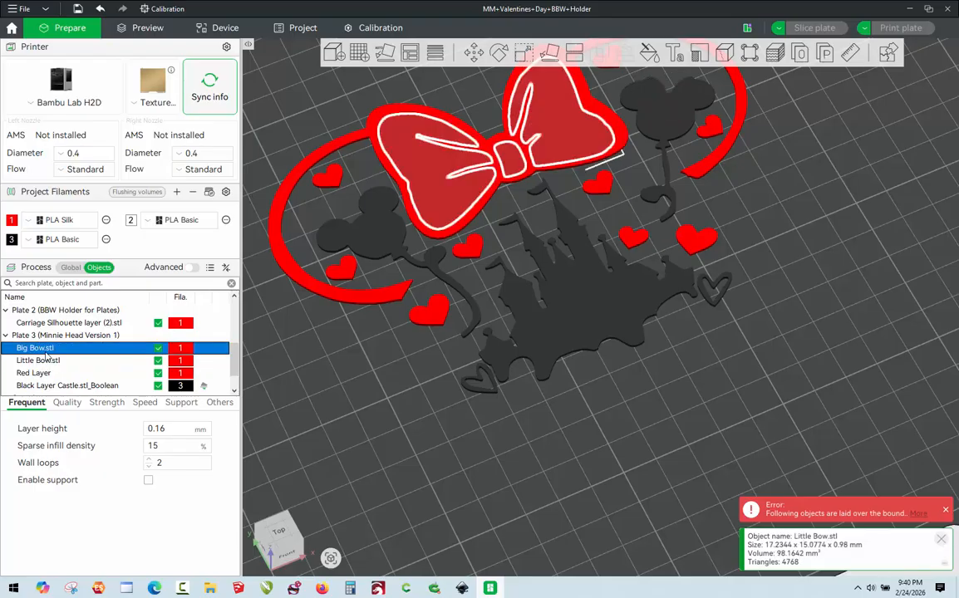
pyautogui.click(44, 363)
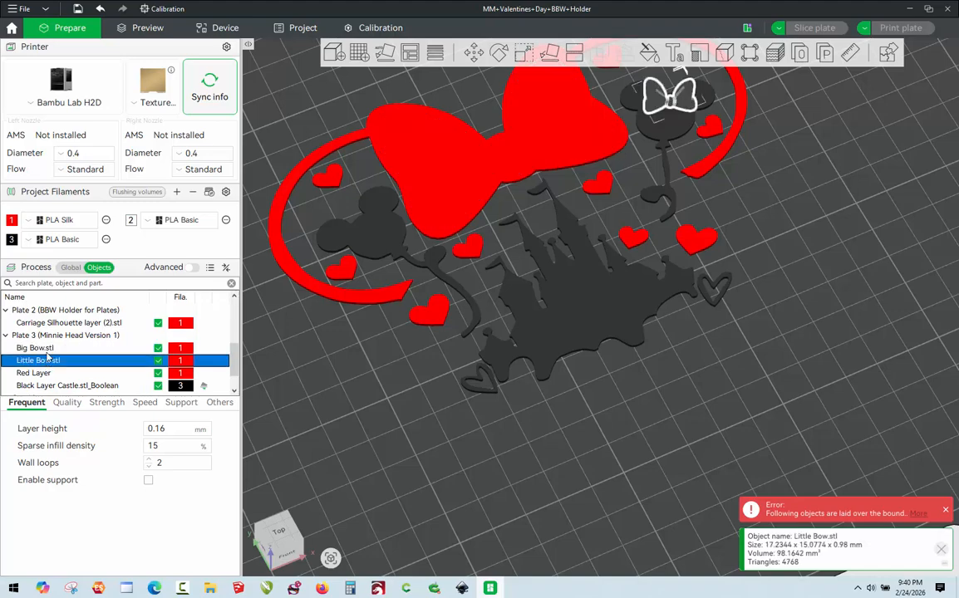
pyautogui.click(42, 348)
pyautogui.click(45, 361)
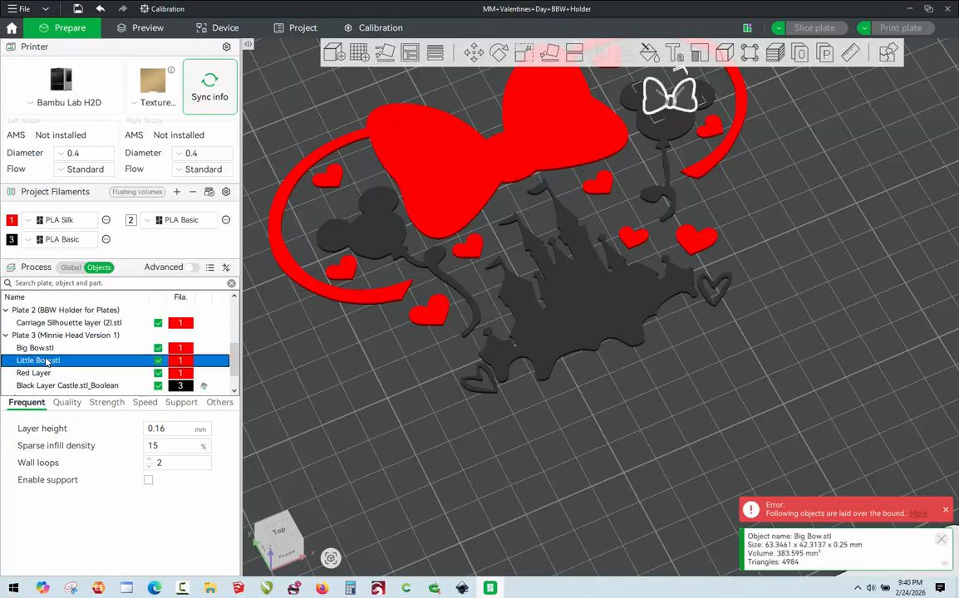
pyautogui.click(42, 348)
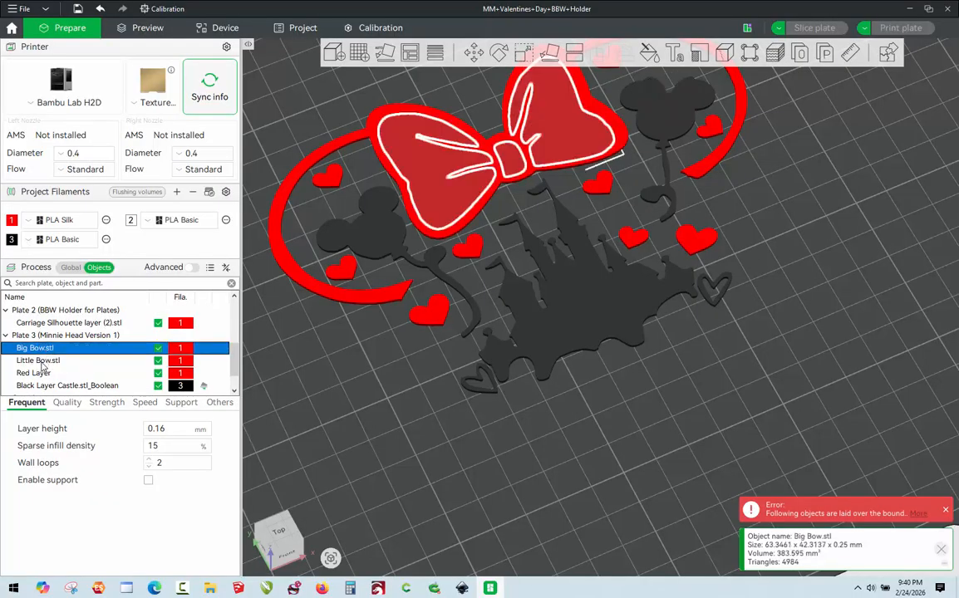
# Set the Little Bow's Z size to 1 mm, leaving its X and Y sizes alone.
pyautogui.click(42, 361)
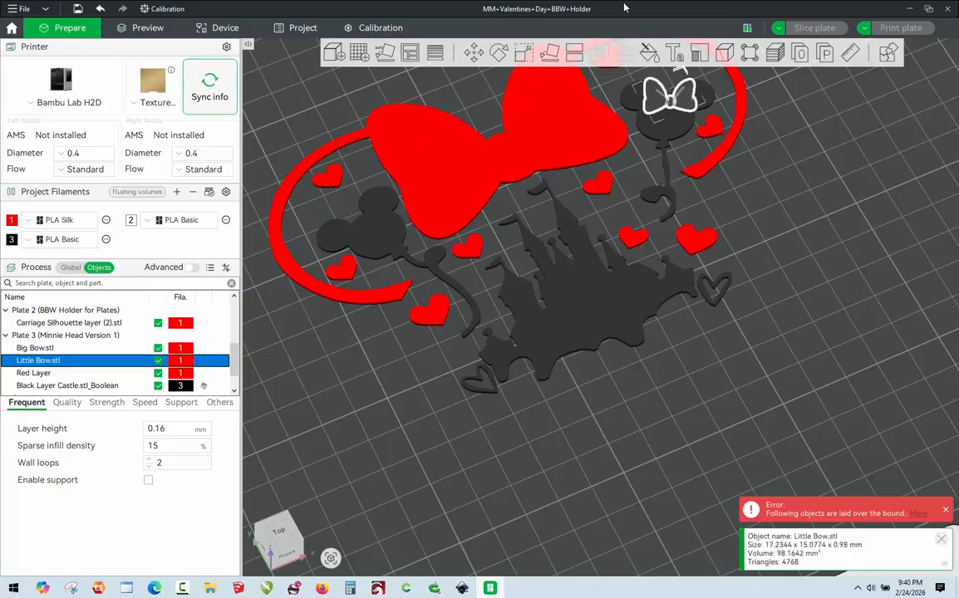
pyautogui.click(523, 53)
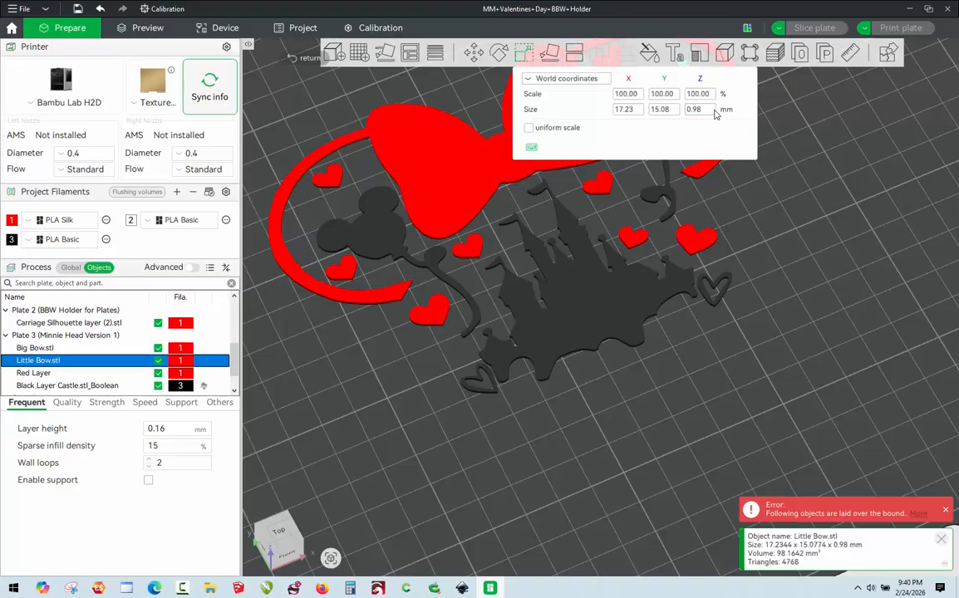
pyautogui.click(706, 109)
pyautogui.write('1')
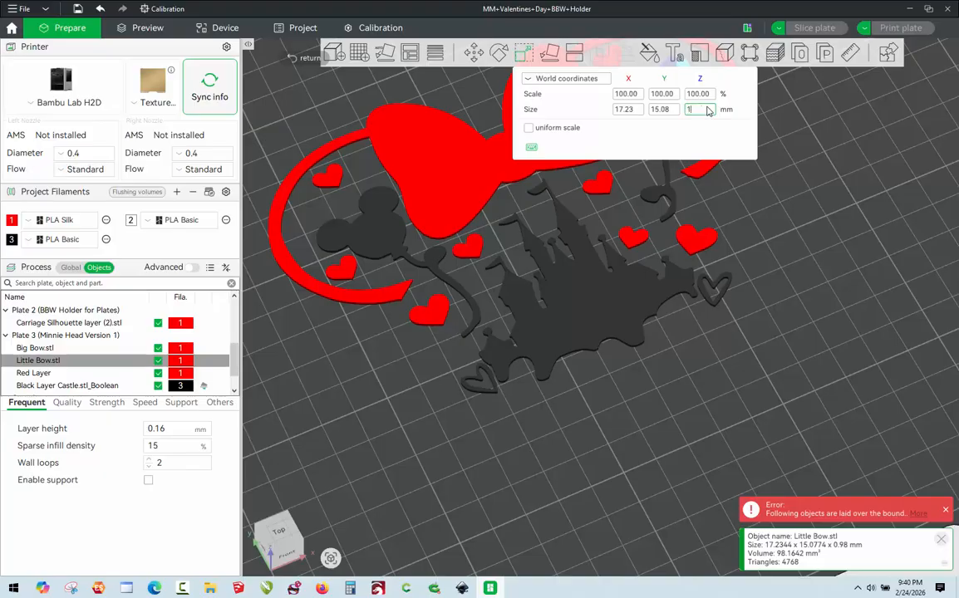
pyautogui.press('Return')
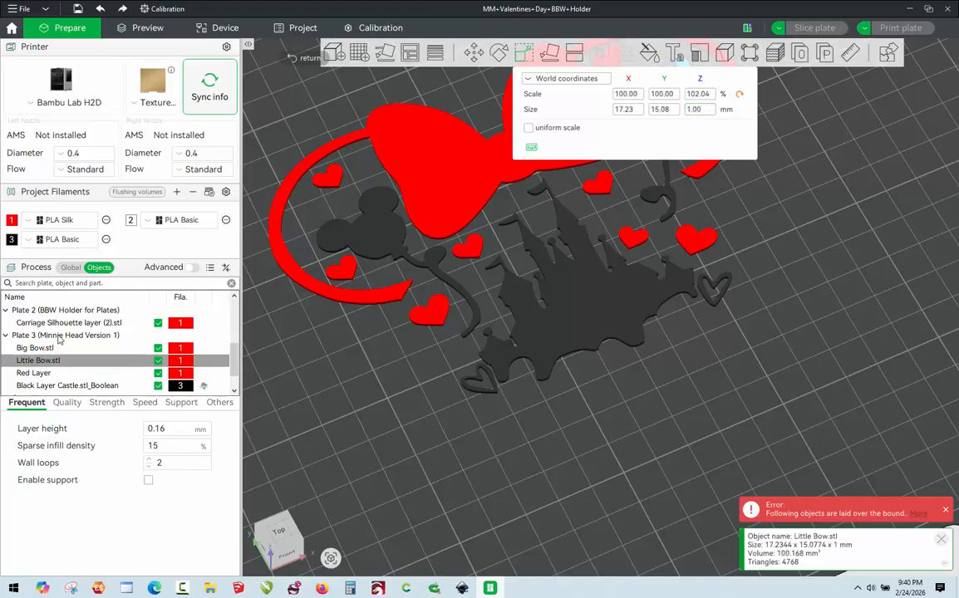
# Set the Big Bow's Z size to 1 mm, leaving its X and Y sizes alone, and clear the selection.
pyautogui.click(38, 348)
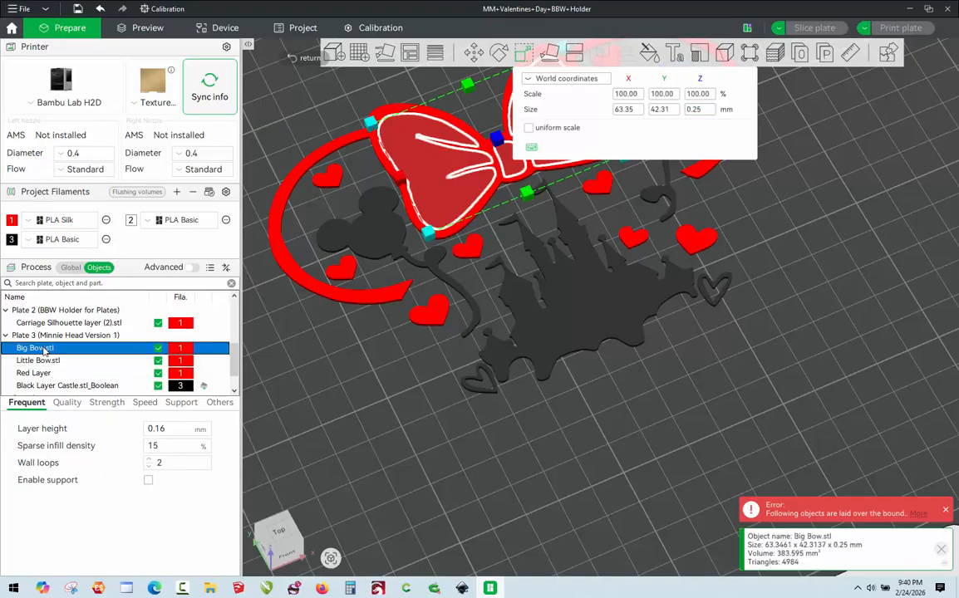
pyautogui.doubleClick(710, 110)
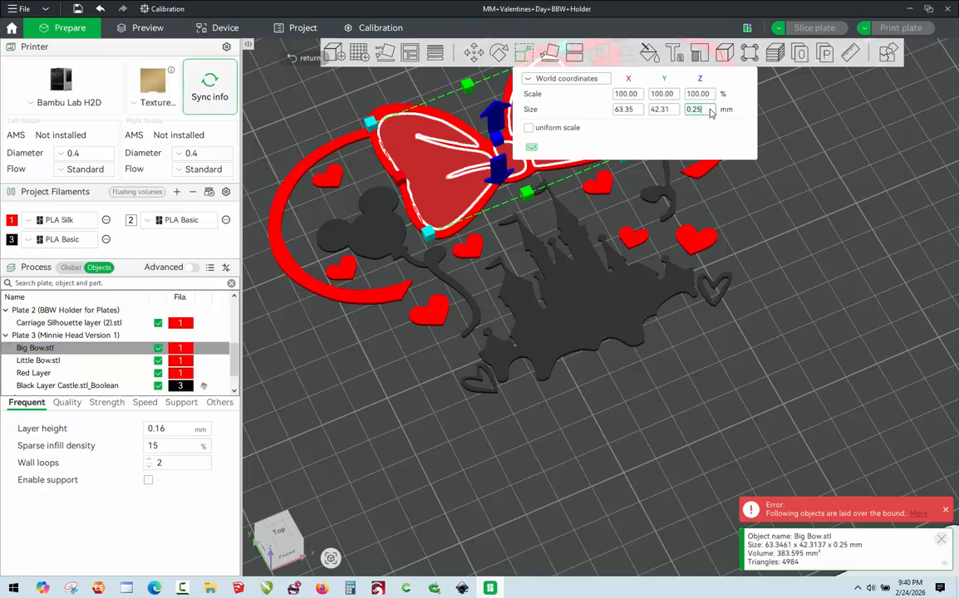
pyautogui.write('1')
pyautogui.press('Return')
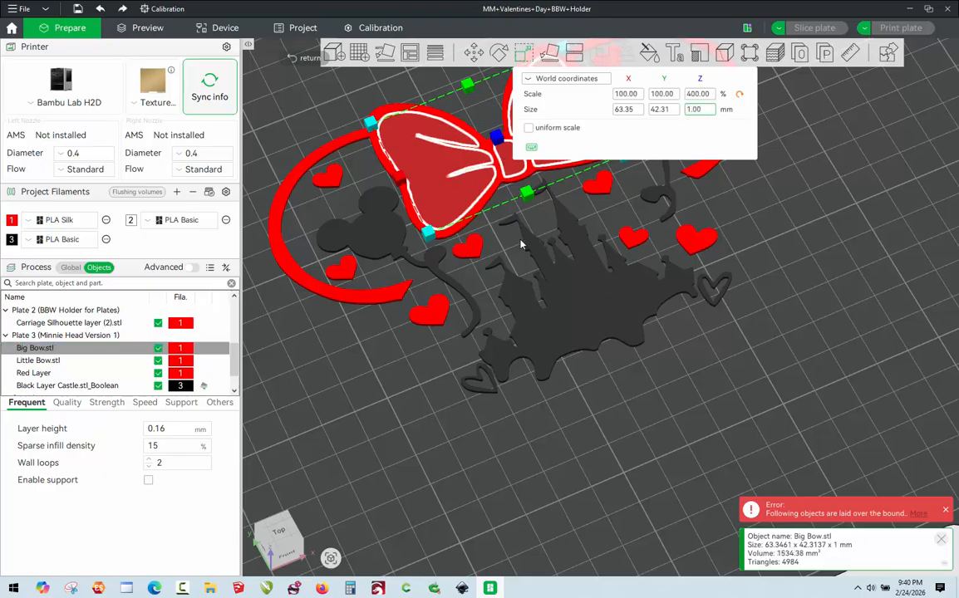
pyautogui.scroll(-1, 232, 375)
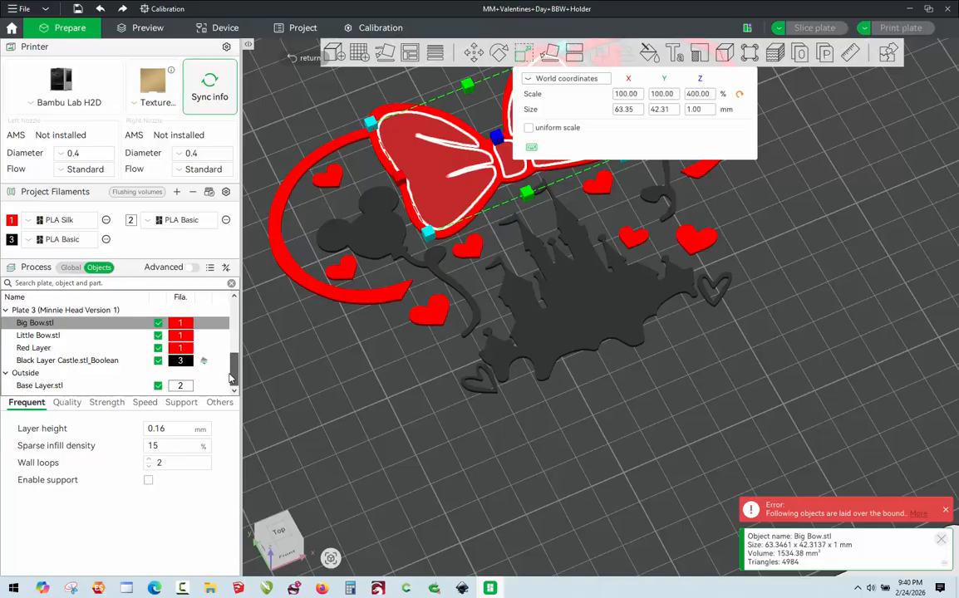
pyautogui.moveTo(232, 379); pyautogui.dragTo(234, 372)
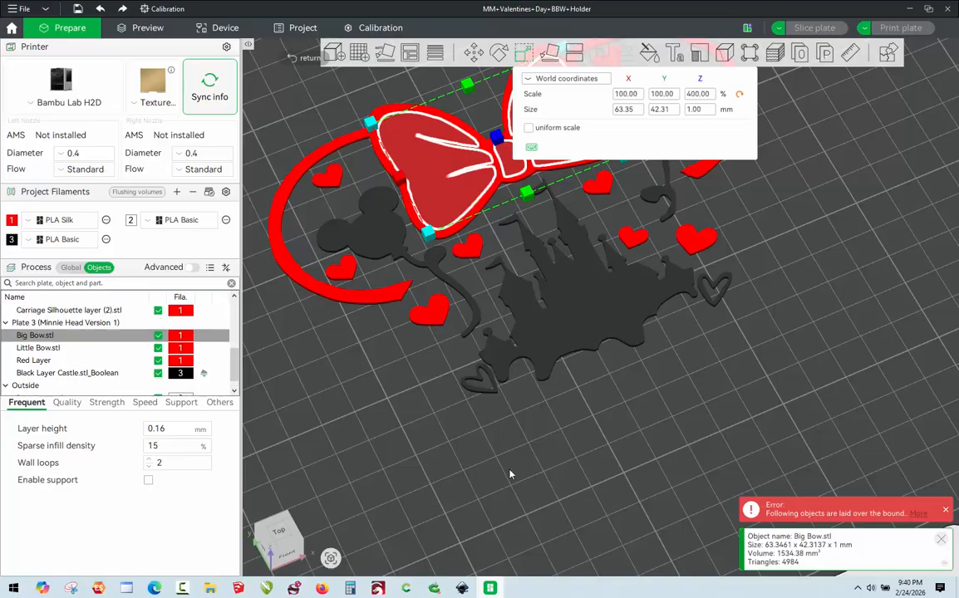
pyautogui.scroll(-3, 569, 485)
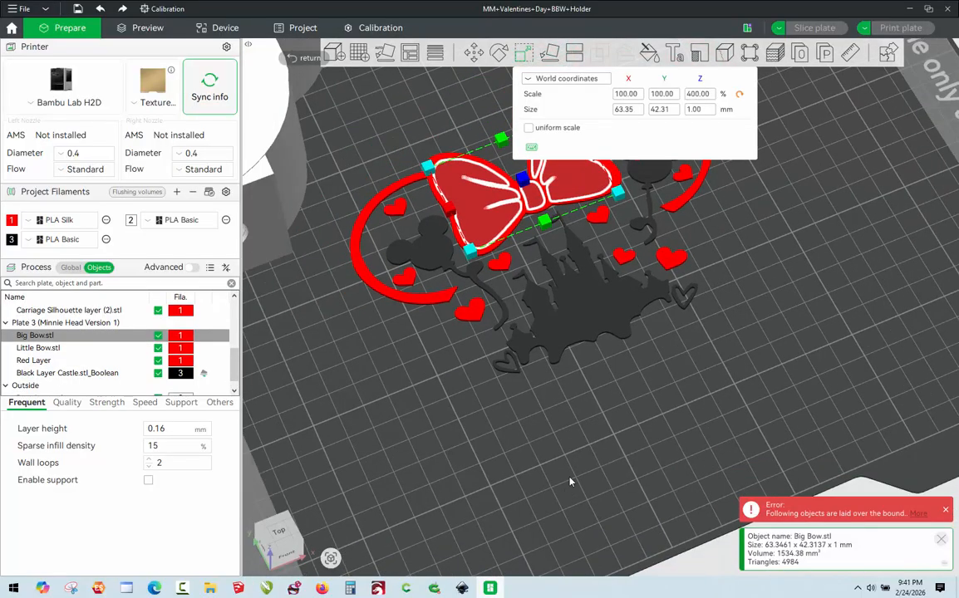
pyautogui.click(583, 444)
# Merge the Big Bow, Little Bow, Red Layer and black castle objects on Plate 3 into one assembly and clear the selection.
pyautogui.scroll(-3, 568, 302)
pyautogui.scroll(3, 629, 180)
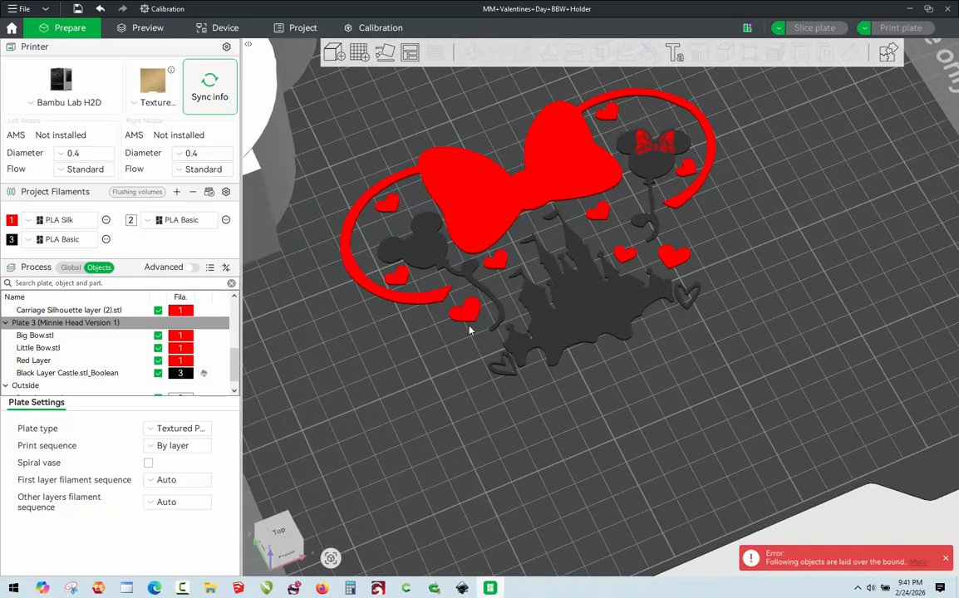
pyautogui.scroll(-2, 696, 453)
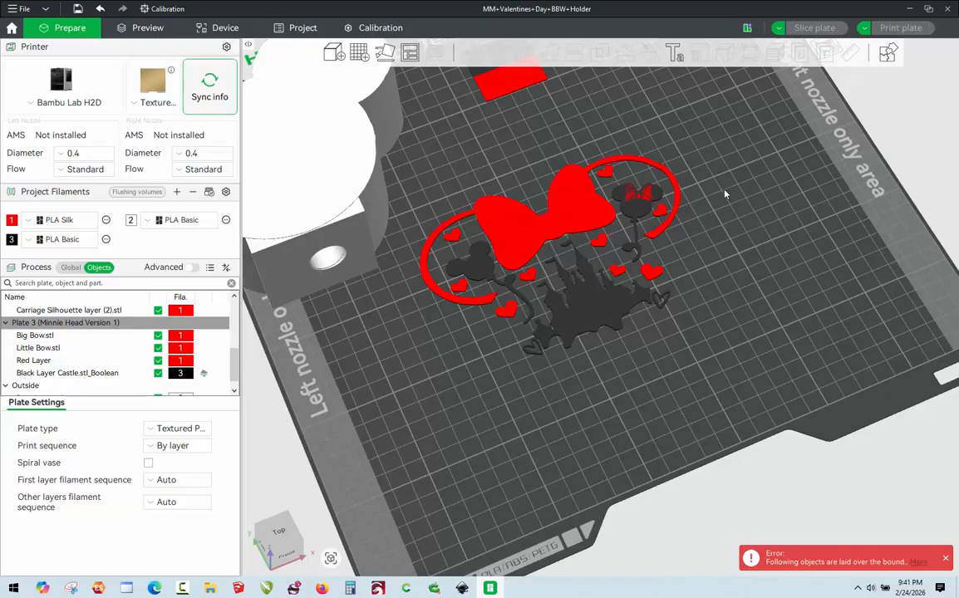
pyautogui.keyDown('shift'); pyautogui.moveTo(713, 165); pyautogui.dragTo(423, 371); pyautogui.keyUp('shift')
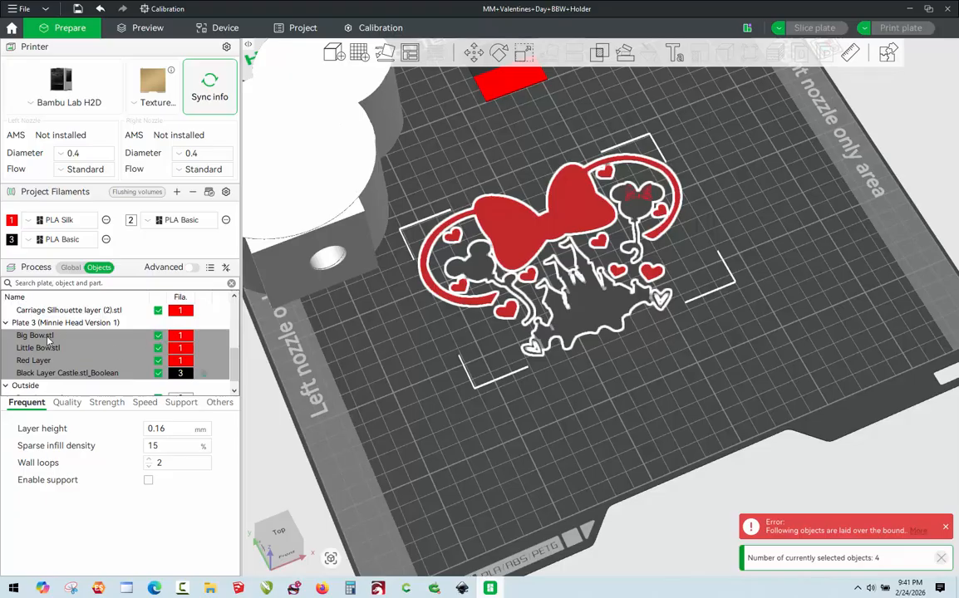
pyautogui.rightClick(44, 304)
pyautogui.click(73, 313)
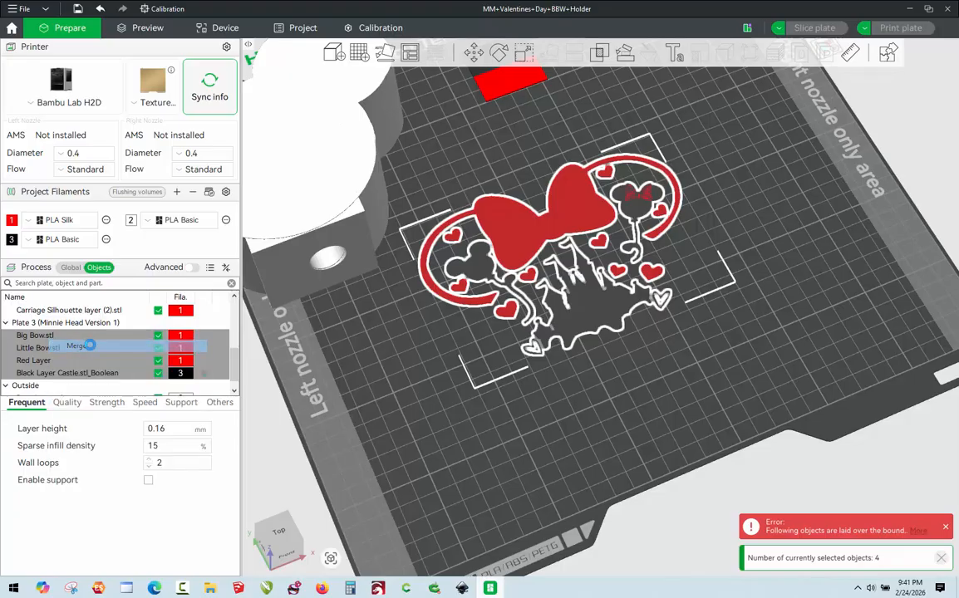
pyautogui.click(525, 453)
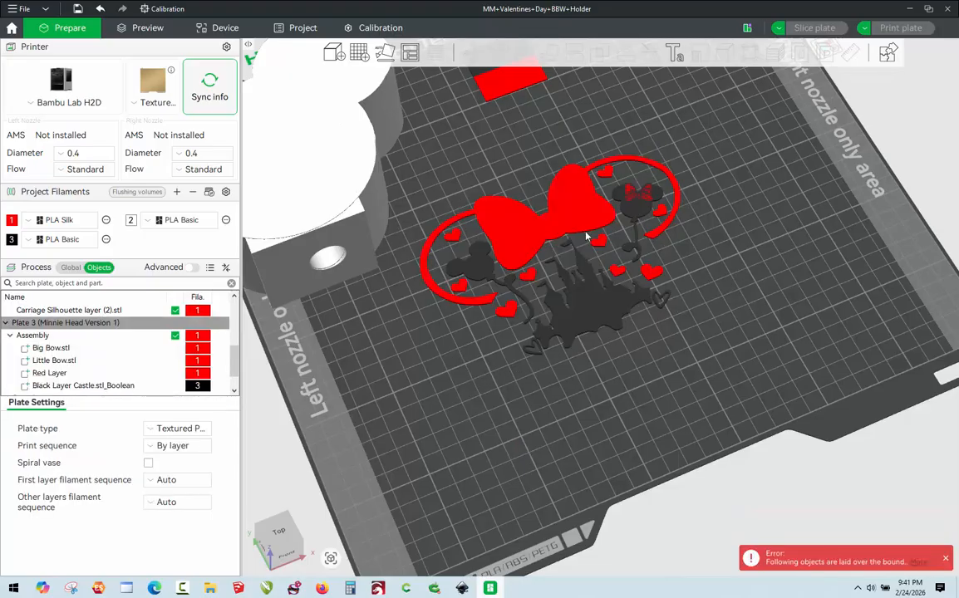
# Set the Little Bow part's Z position to 1 mm in world coordinates and clear the selection.
pyautogui.scroll(5, 665, 87)
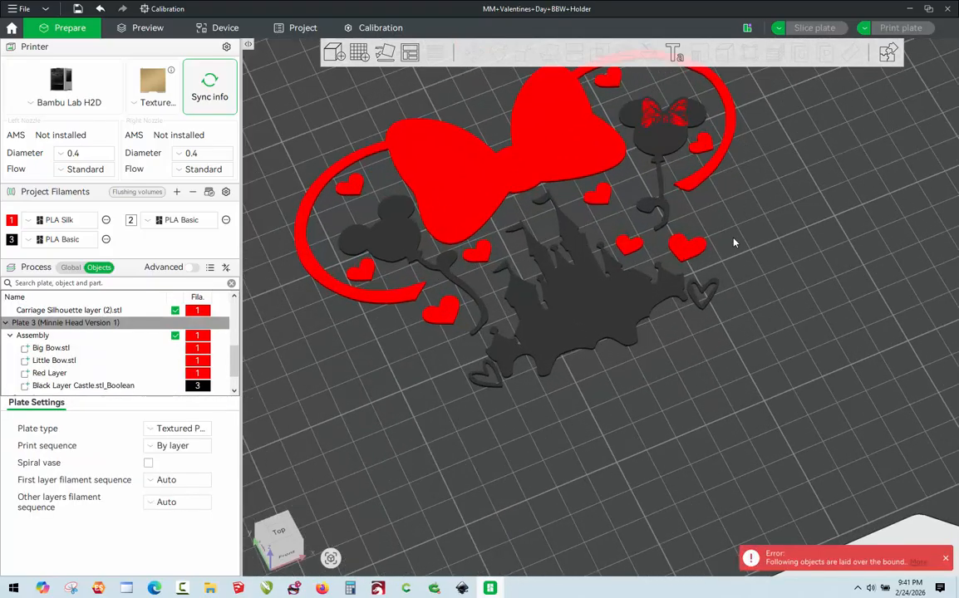
pyautogui.moveTo(748, 254); pyautogui.dragTo(758, 354, button='right')
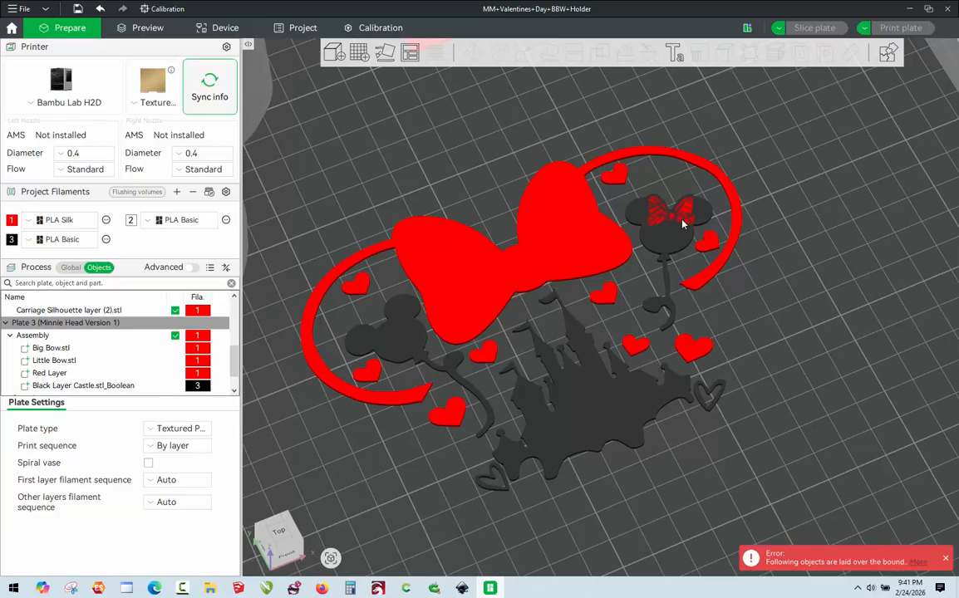
pyautogui.click(38, 363)
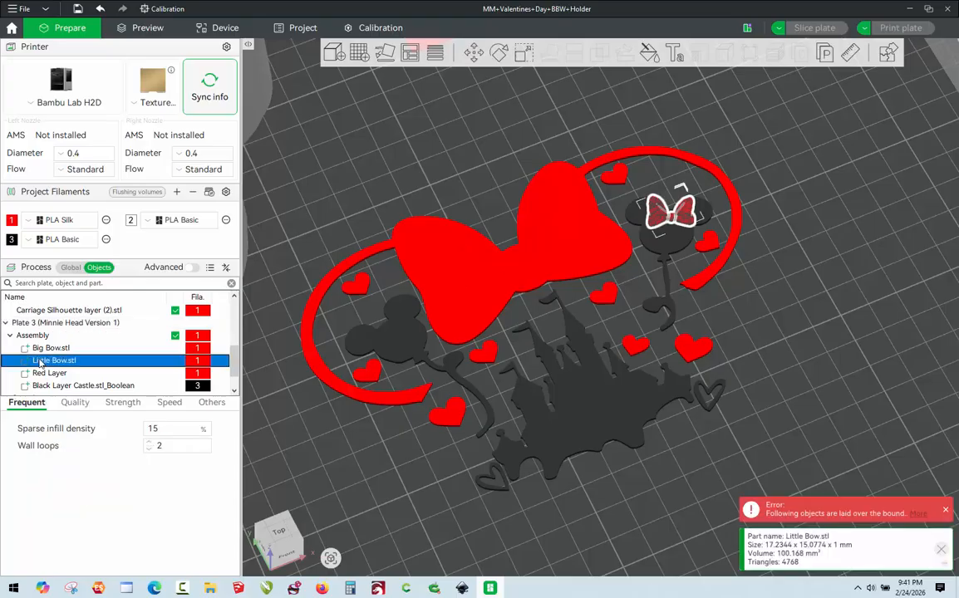
pyautogui.click(475, 52)
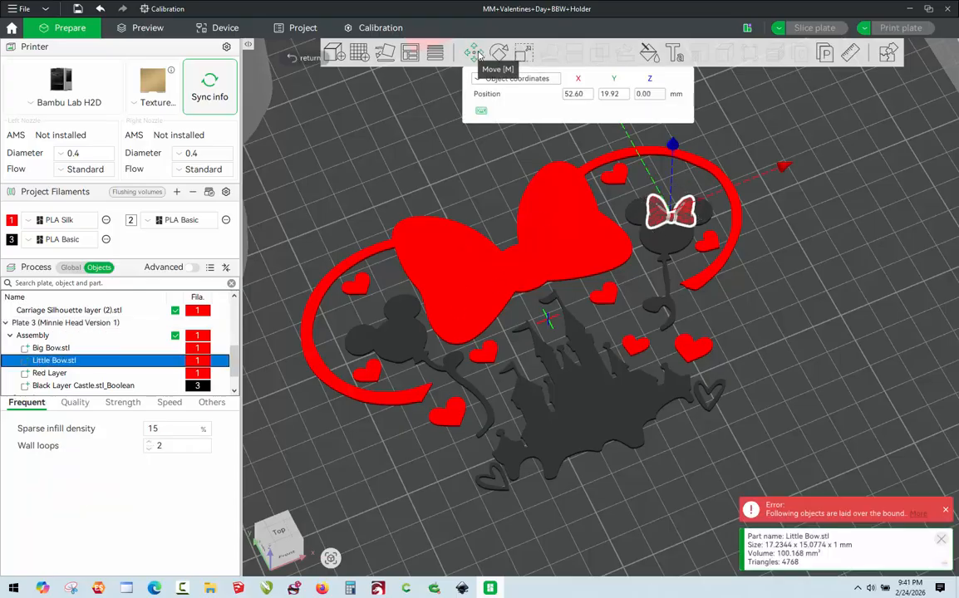
pyautogui.click(504, 81)
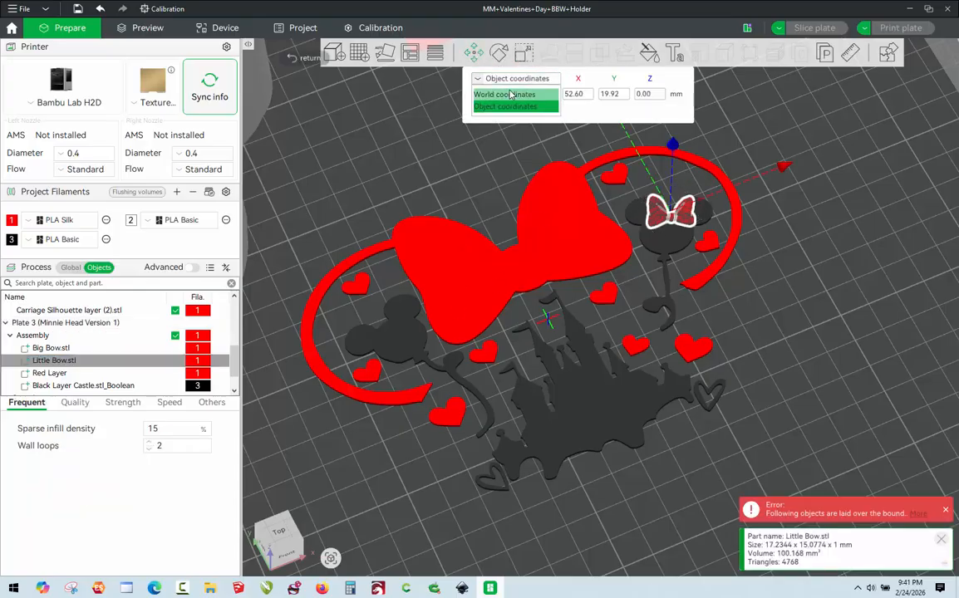
pyautogui.click(503, 91)
pyautogui.click(660, 95)
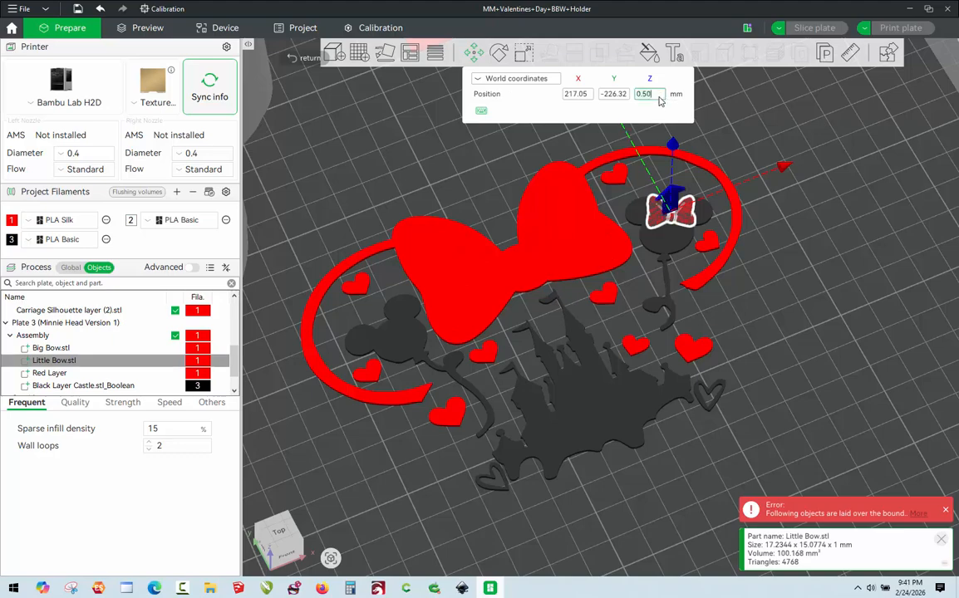
pyautogui.write('1')
pyautogui.press('Return')
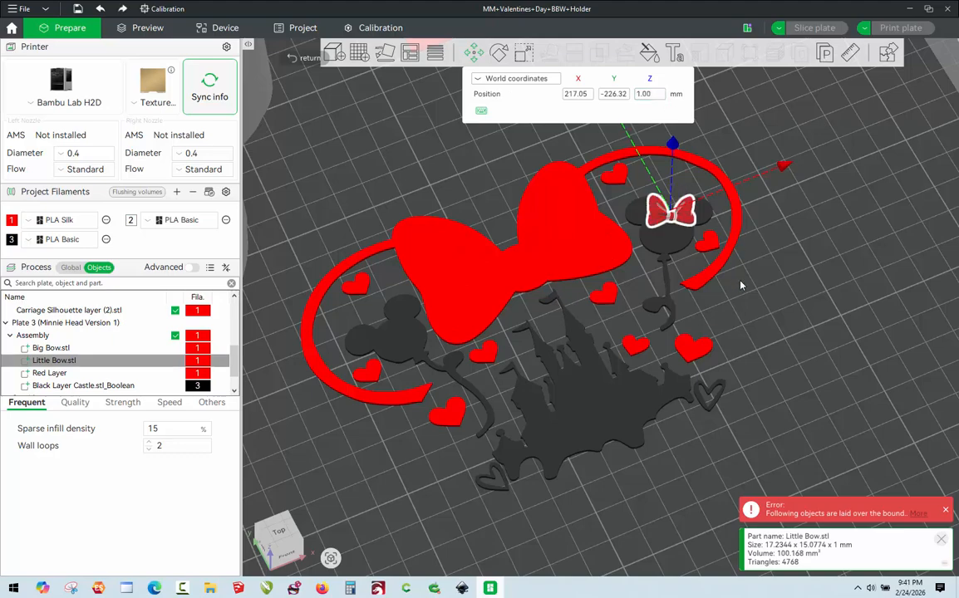
pyautogui.click(768, 285)
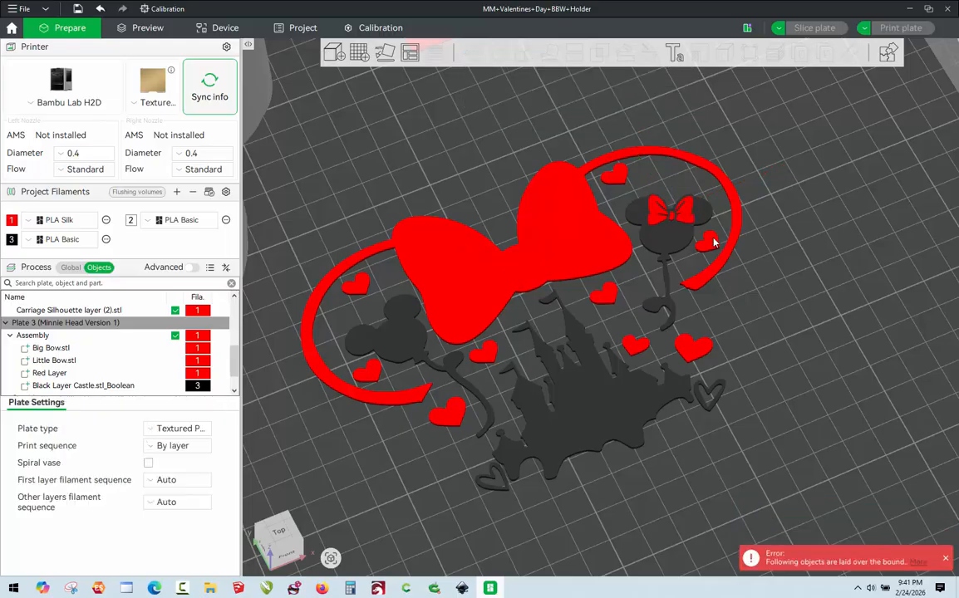
# Raise the Little Bow on the Minnie balloon to a Z position of 1.5 mm in world coordinates and deselect it.
pyautogui.scroll(5, 765, 250)
pyautogui.scroll(-3, 765, 230)
pyautogui.moveTo(754, 203); pyautogui.dragTo(773, 172)
pyautogui.scroll(6, 779, 171)
pyautogui.scroll(-2, 755, 250)
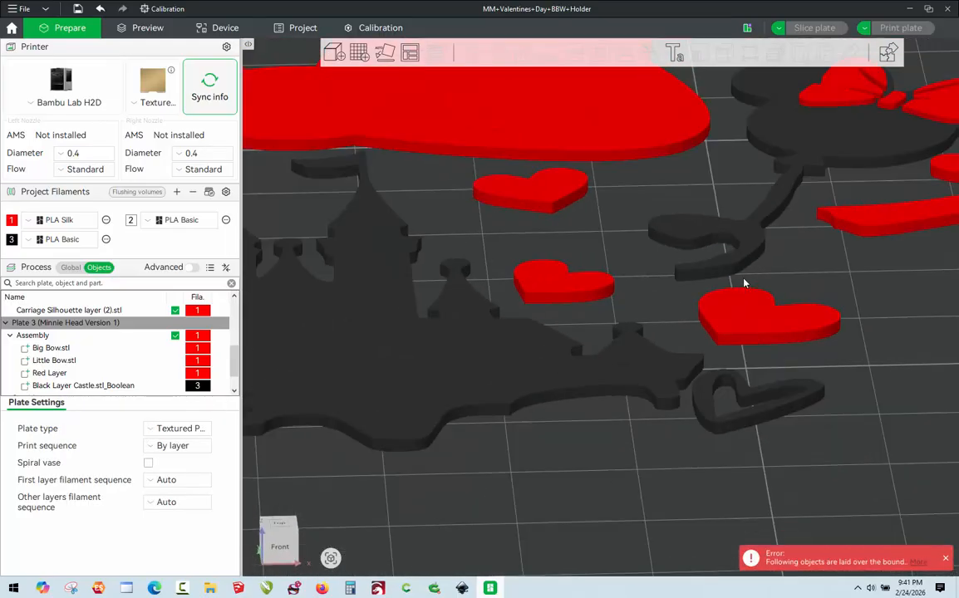
pyautogui.moveTo(668, 253); pyautogui.dragTo(542, 359, button='right')
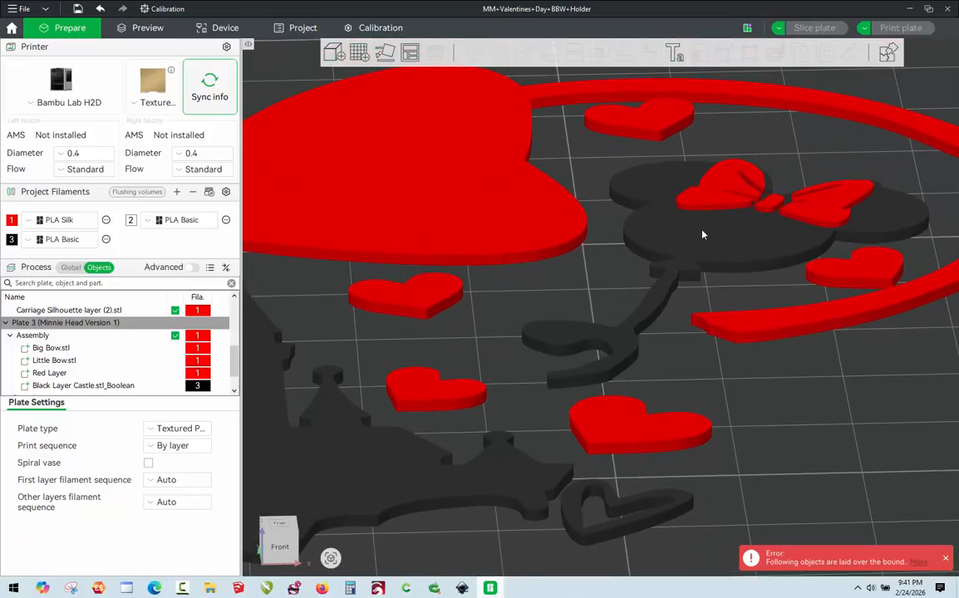
pyautogui.click(723, 207)
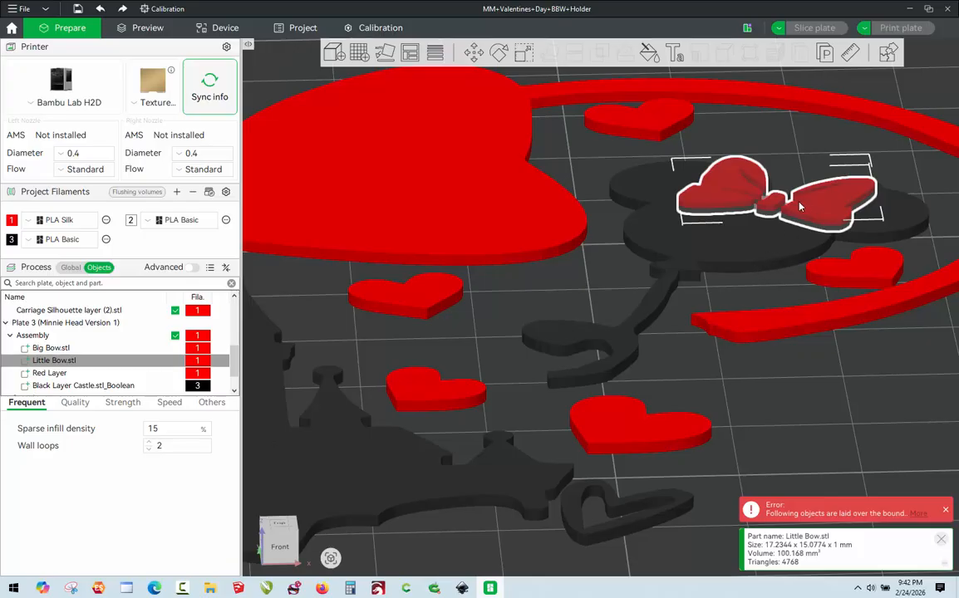
pyautogui.click(472, 55)
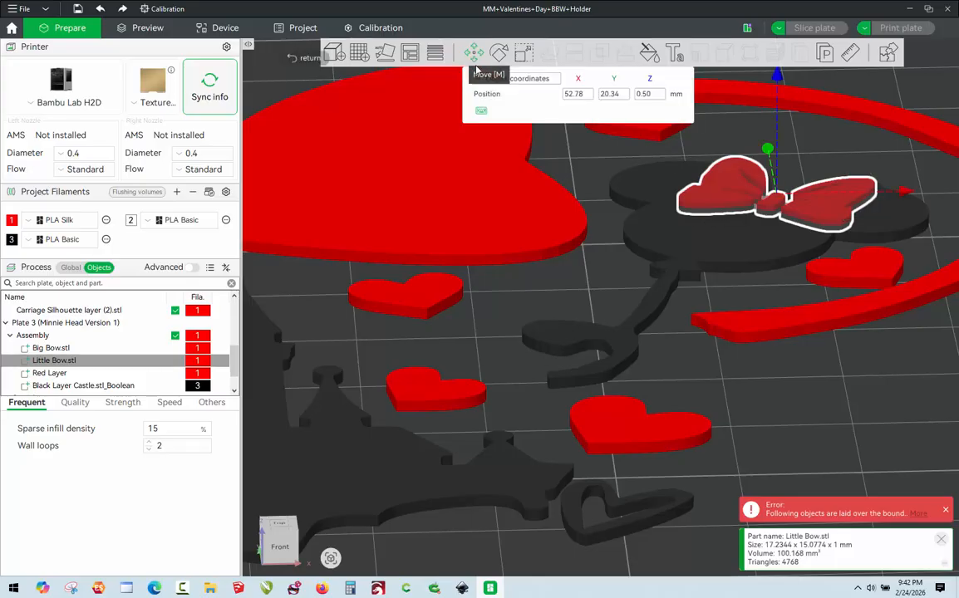
pyautogui.click(523, 80)
pyautogui.click(529, 95)
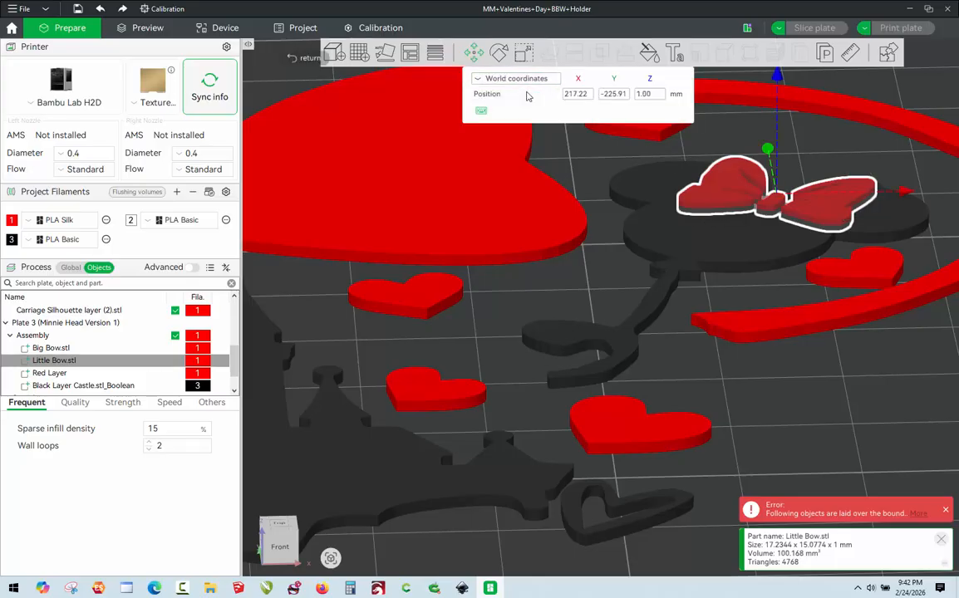
pyautogui.click(658, 94)
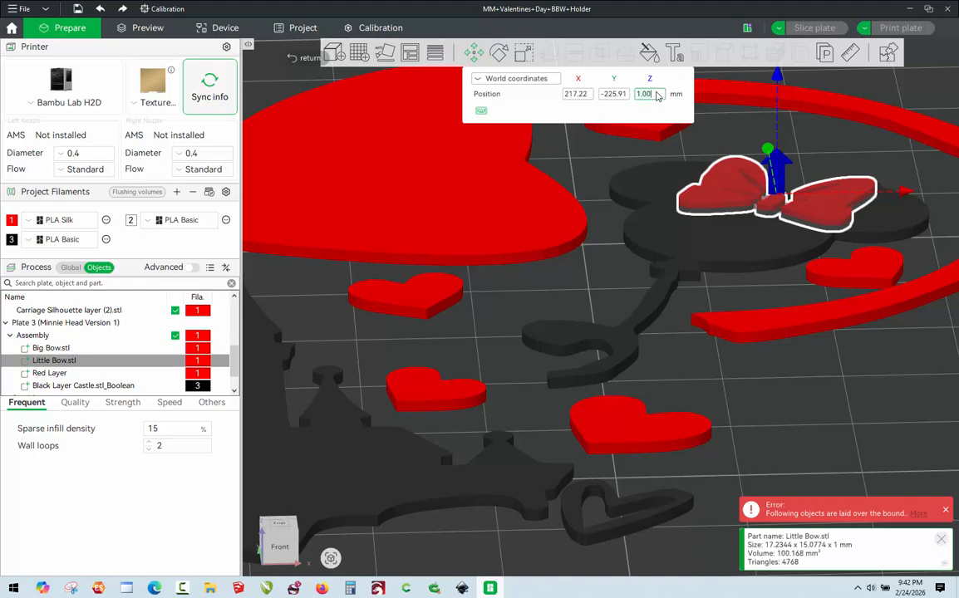
pyautogui.press('BackSpace')
pyautogui.press('BackSpace')
pyautogui.press('BackSpace')
pyautogui.write('.5')
pyautogui.press('Return')
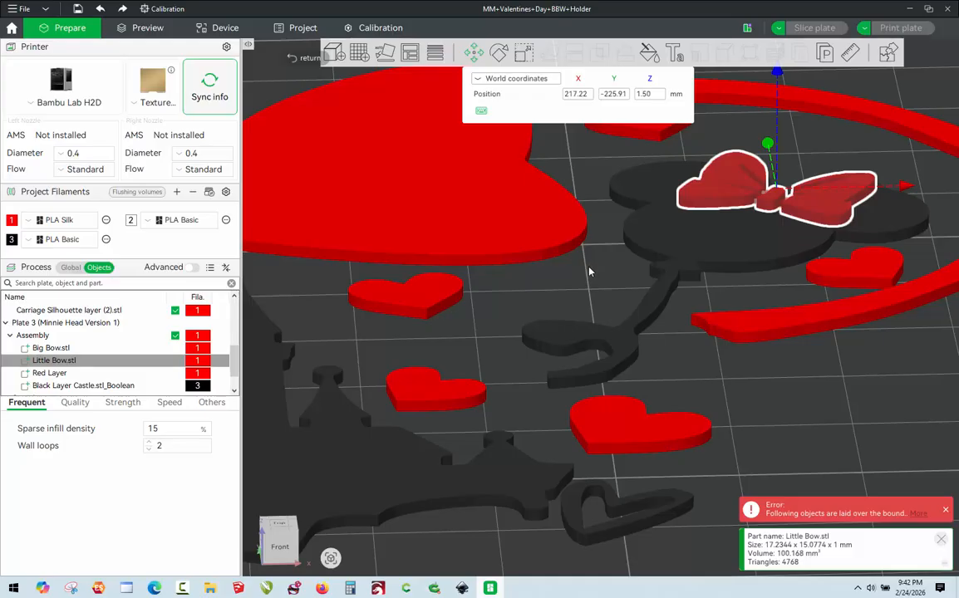
pyautogui.click(589, 272)
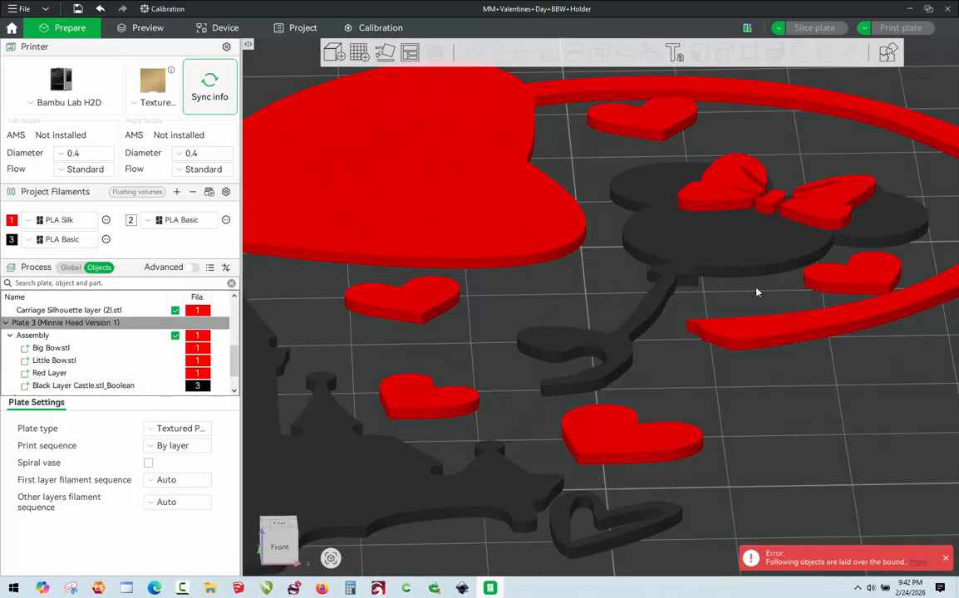
# Raise the Big Bow part of the assembly to a Z position of 1.5 mm in world coordinates and deselect it.
pyautogui.scroll(-5, 757, 292)
pyautogui.moveTo(720, 374)
pyautogui.mouseDown()
pyautogui.moveTo(664, 374)
pyautogui.moveTo(736, 381)
pyautogui.mouseUp()
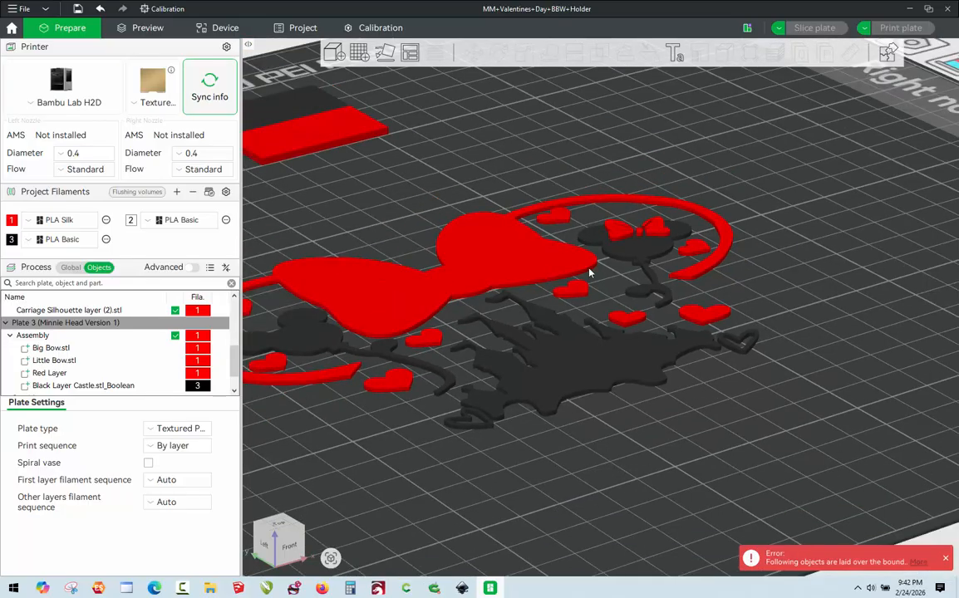
pyautogui.scroll(3, 589, 273)
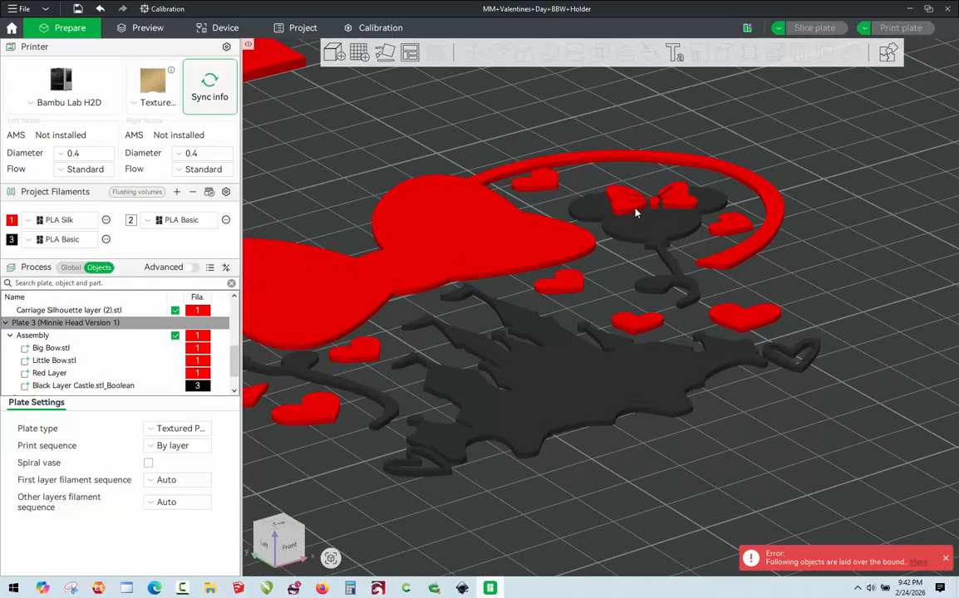
pyautogui.scroll(-7, 852, 325)
pyautogui.scroll(5, 434, 283)
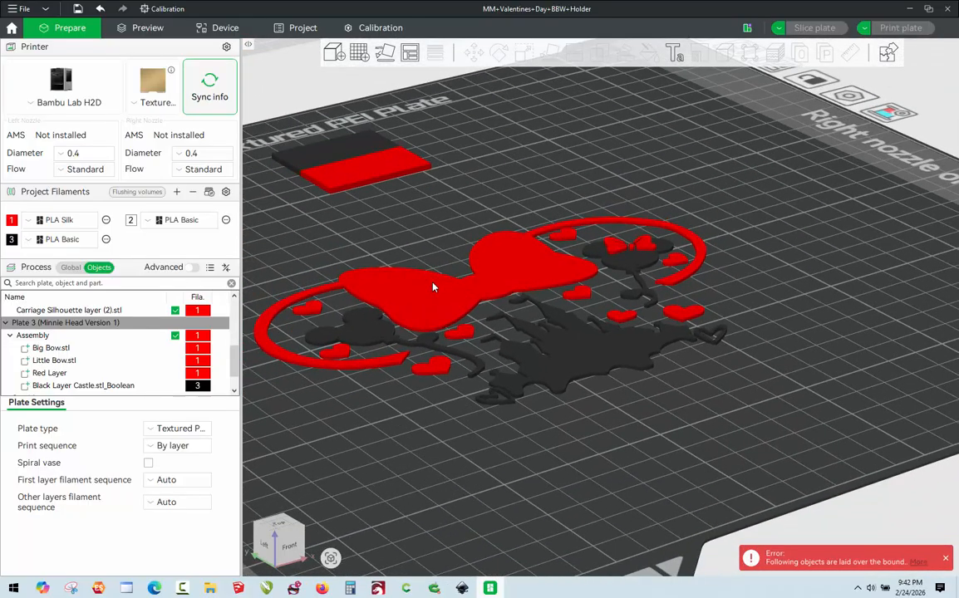
pyautogui.click(52, 350)
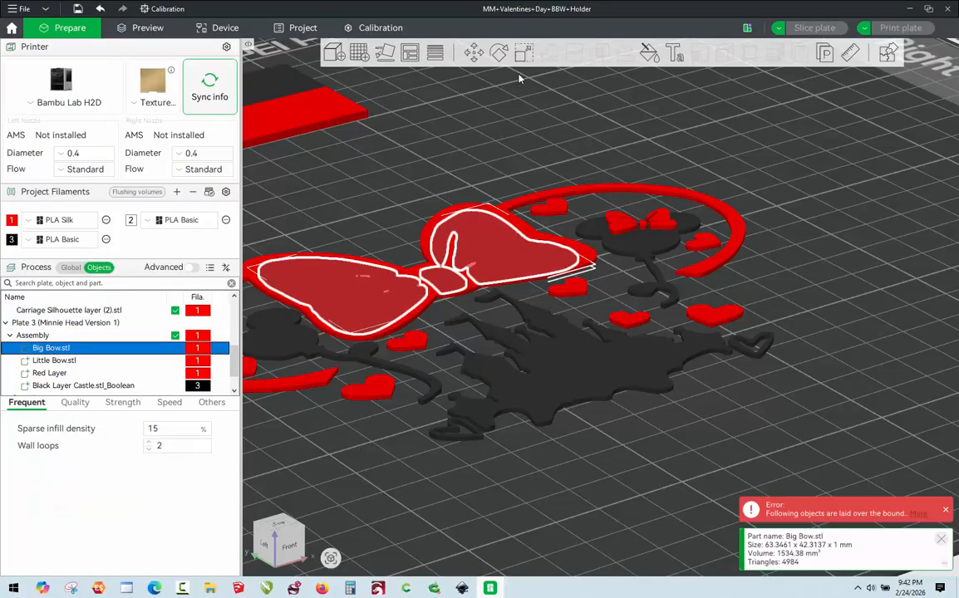
pyautogui.click(476, 55)
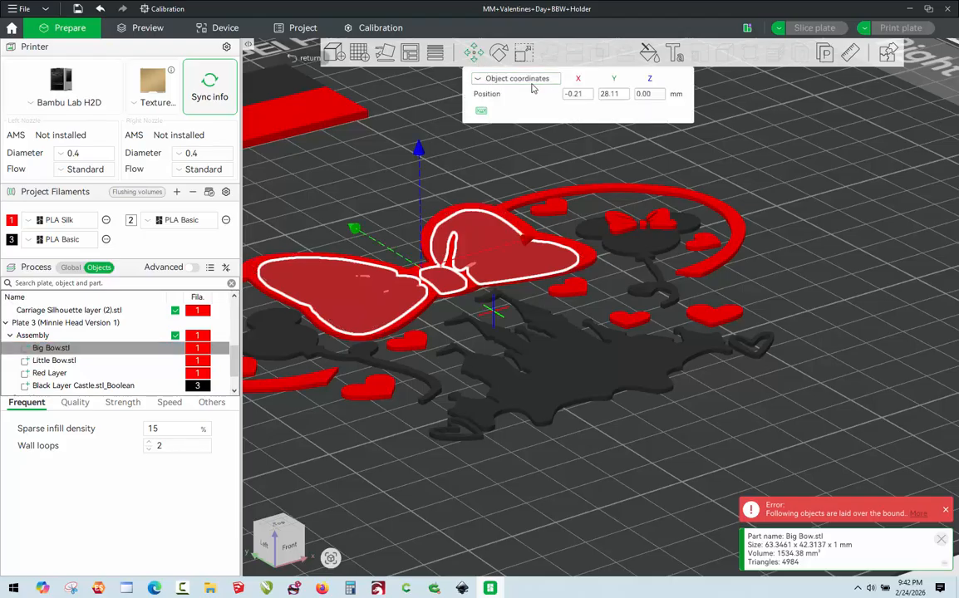
pyautogui.click(524, 78)
pyautogui.click(515, 92)
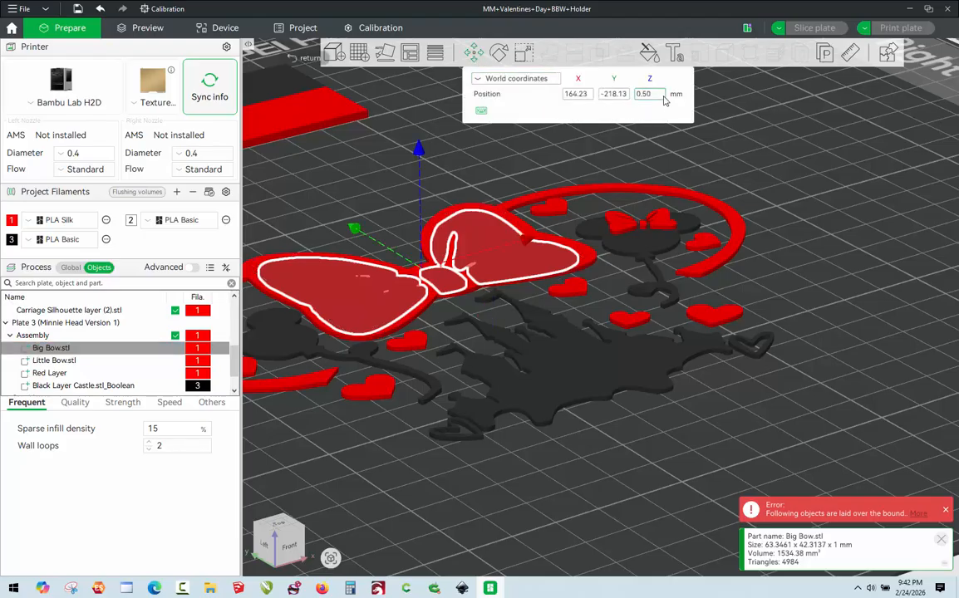
pyautogui.click(657, 94)
pyautogui.press('BackSpace')
pyautogui.press('BackSpace')
pyautogui.press('BackSpace')
pyautogui.press('BackSpace')
pyautogui.write('1.5')
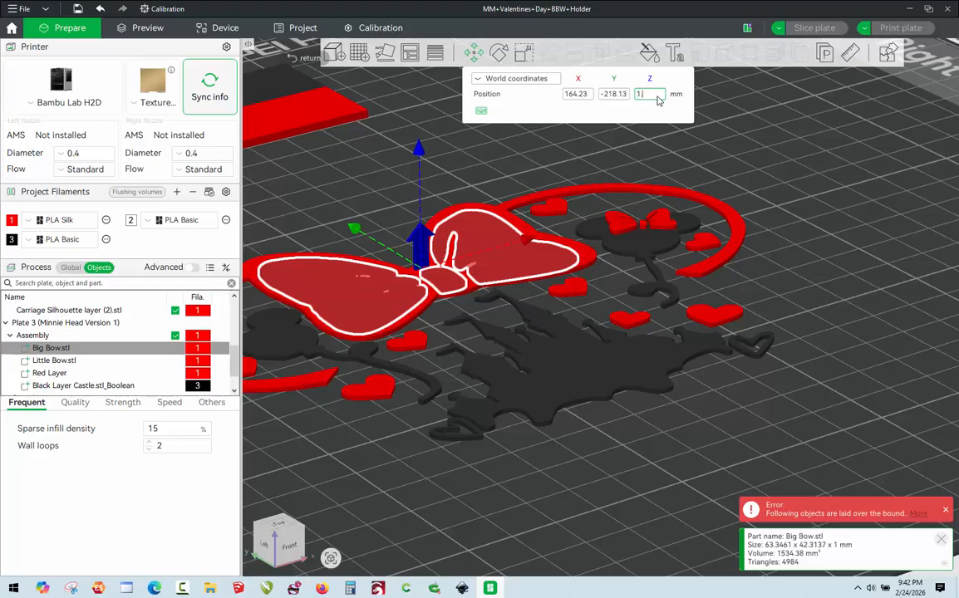
pyautogui.press('Return')
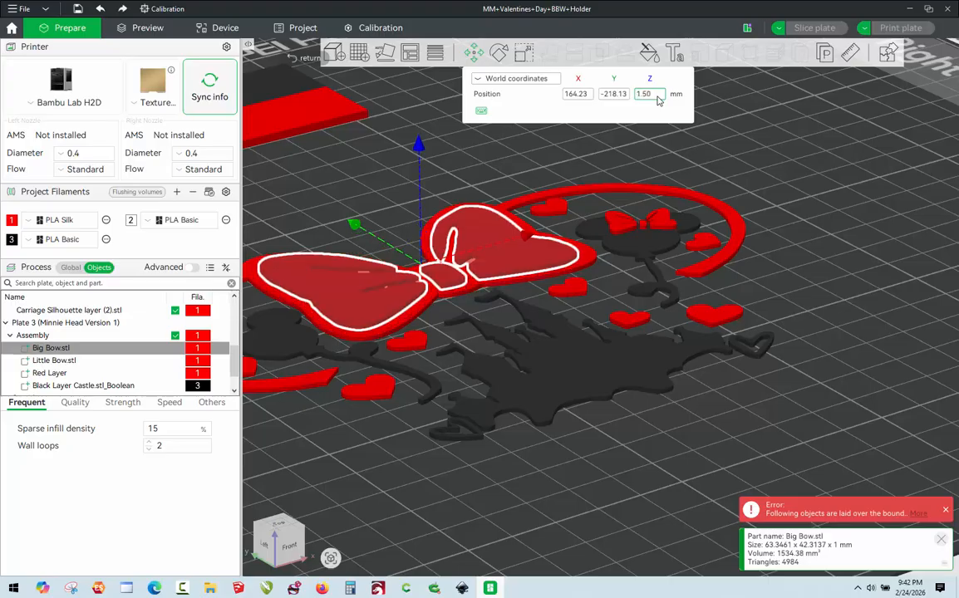
pyautogui.click(366, 209)
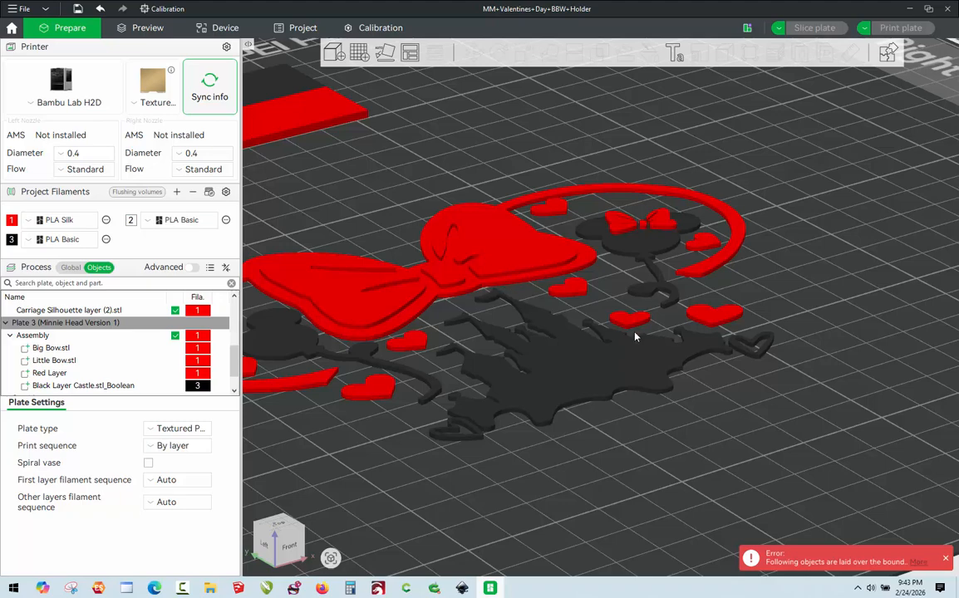
# Reduce the Big Bow part's thickness to 0.5 mm in Z, keeping its width and length.
pyautogui.scroll(-2, 454, 350)
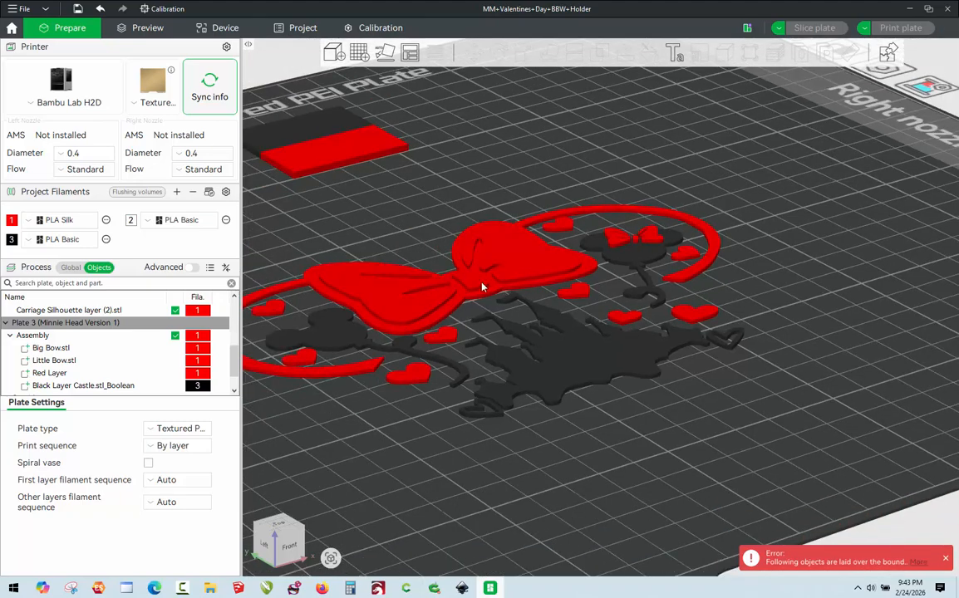
pyautogui.click(58, 352)
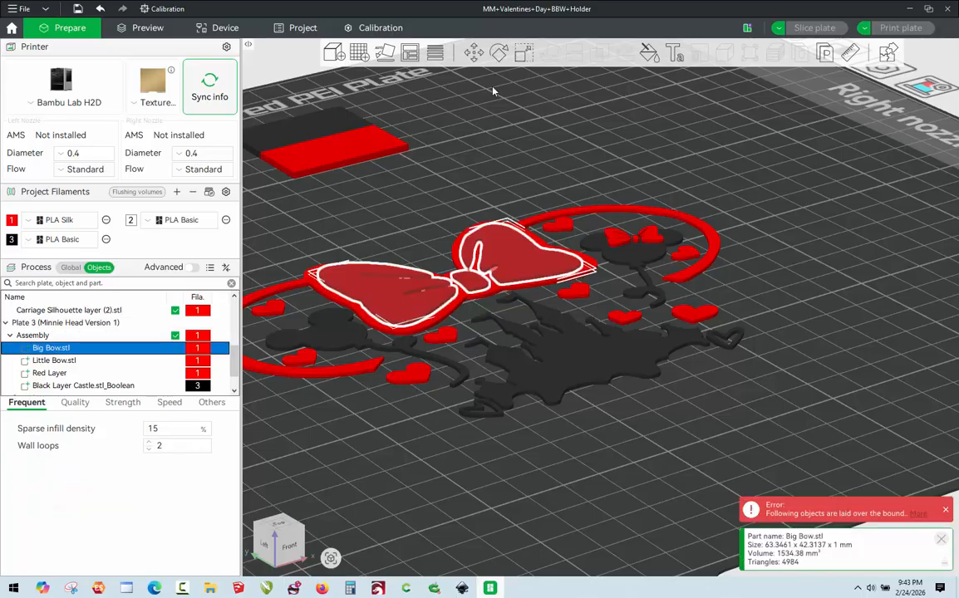
pyautogui.click(524, 52)
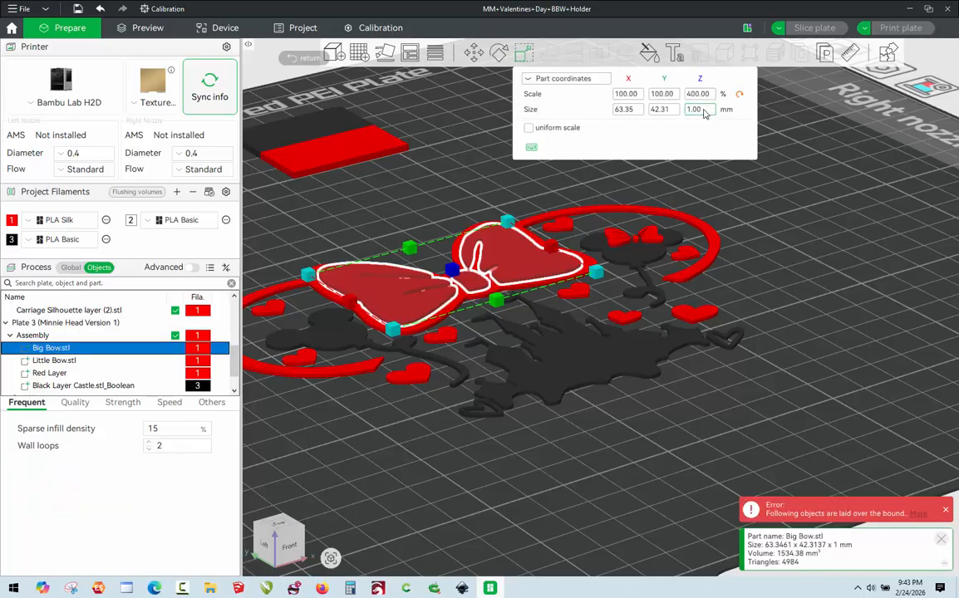
pyautogui.click(703, 111)
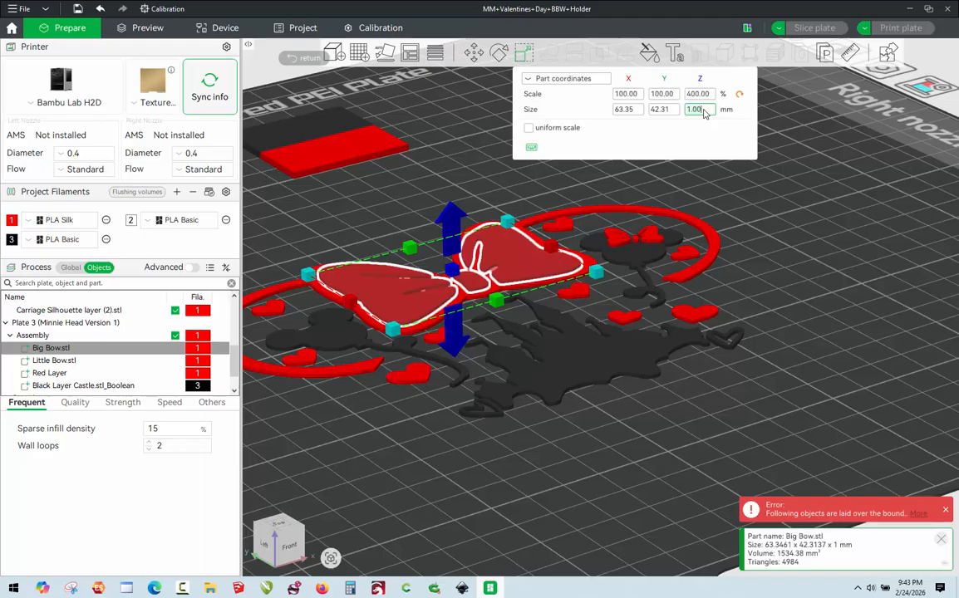
pyautogui.press('BackSpace')
pyautogui.write('.5')
pyautogui.press('Return')
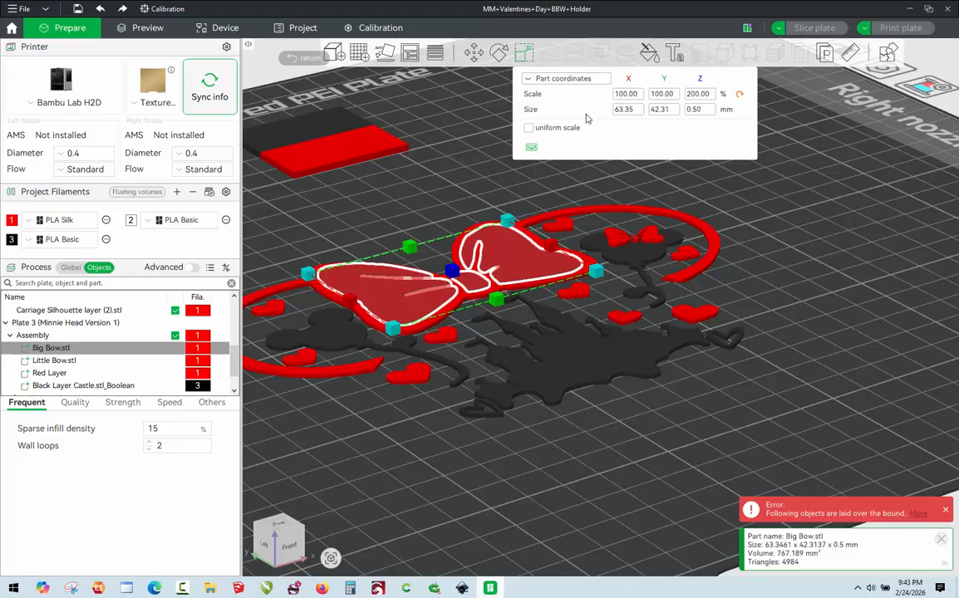
# Set the Big Bow part's Z position to 1.25 mm in world coordinates and deselect it.
pyautogui.click(474, 52)
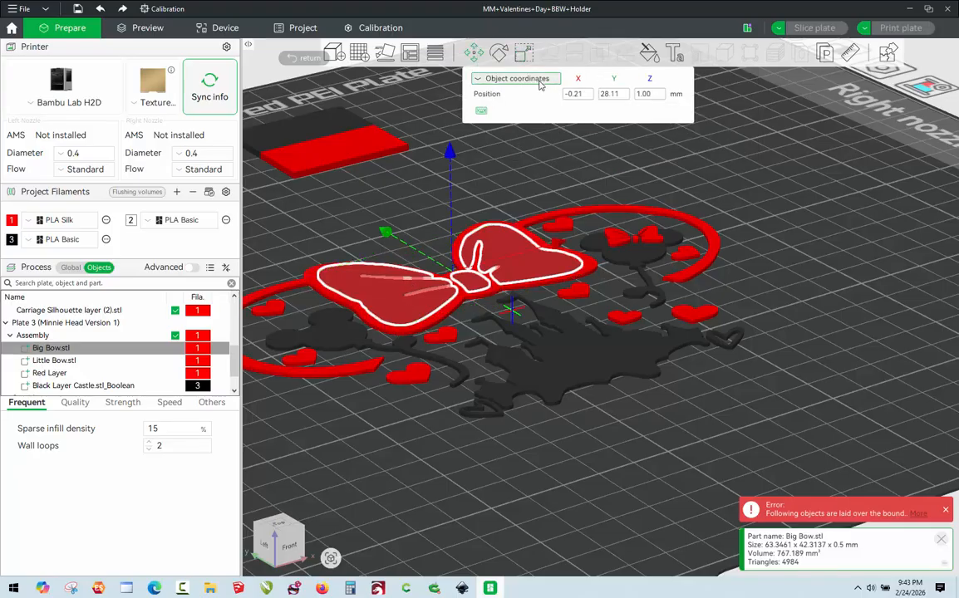
pyautogui.click(540, 79)
pyautogui.click(528, 95)
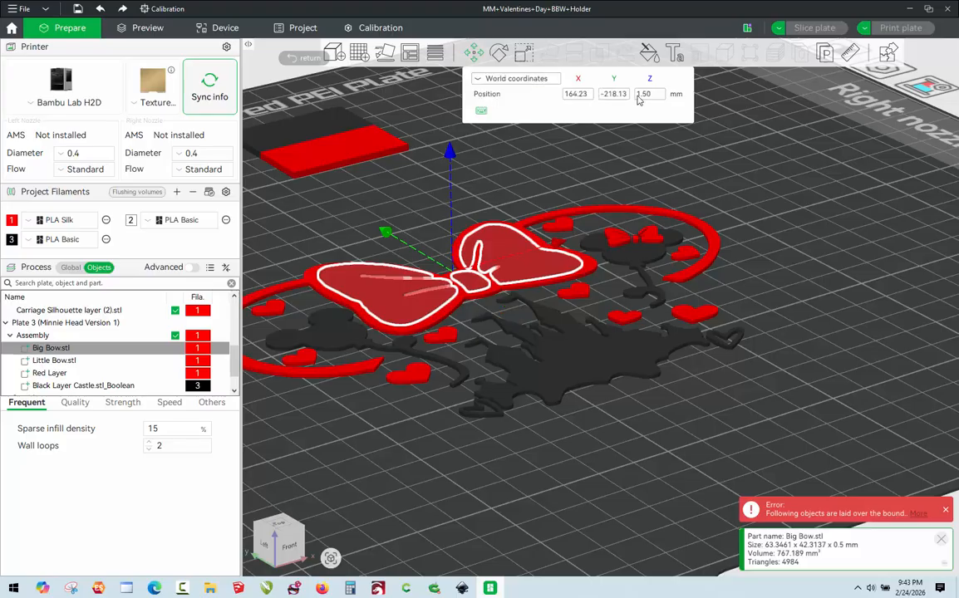
pyautogui.click(656, 98)
pyautogui.press('BackSpace')
pyautogui.press('BackSpace')
pyautogui.press('BackSpace')
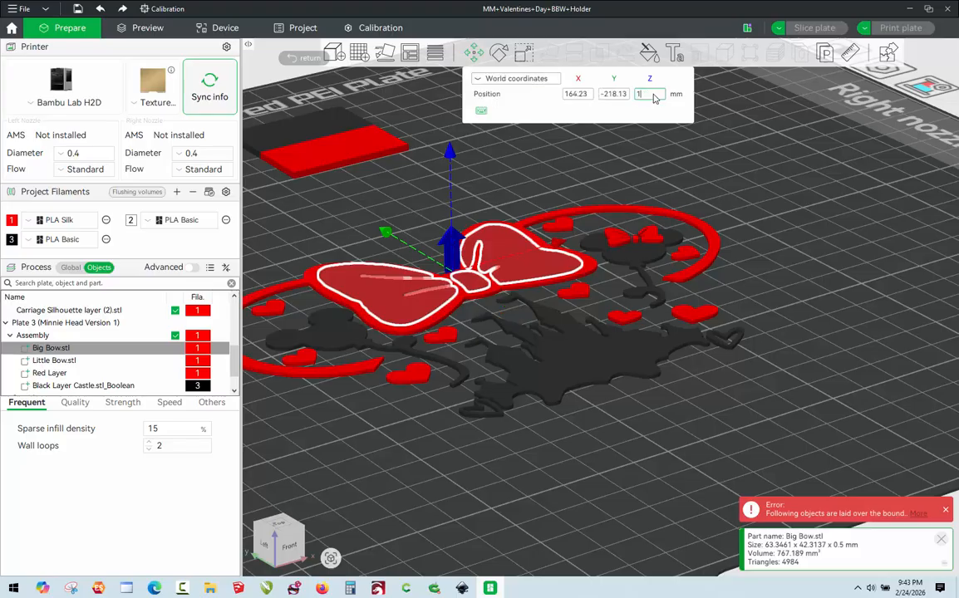
pyautogui.press('Return')
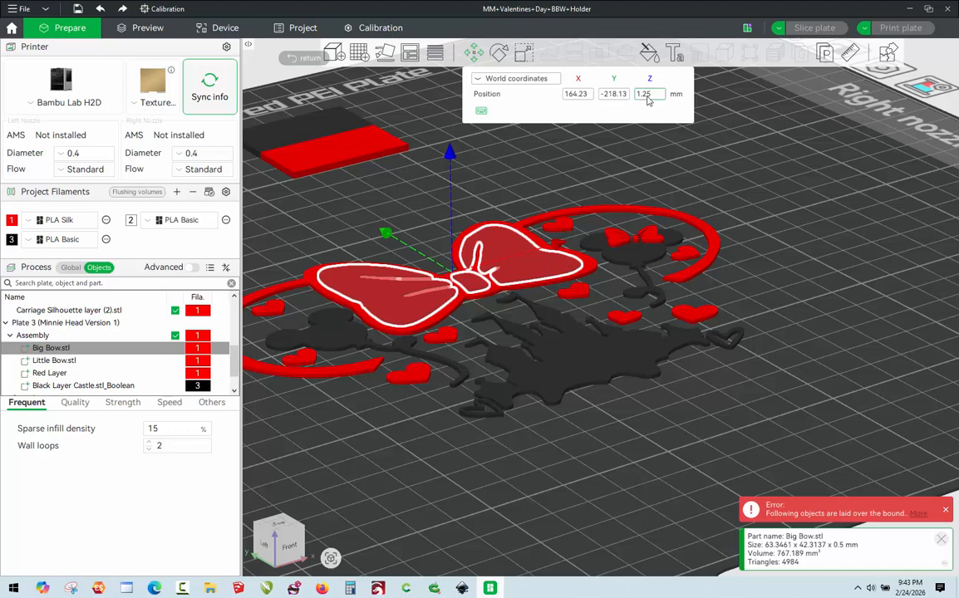
pyautogui.click(775, 255)
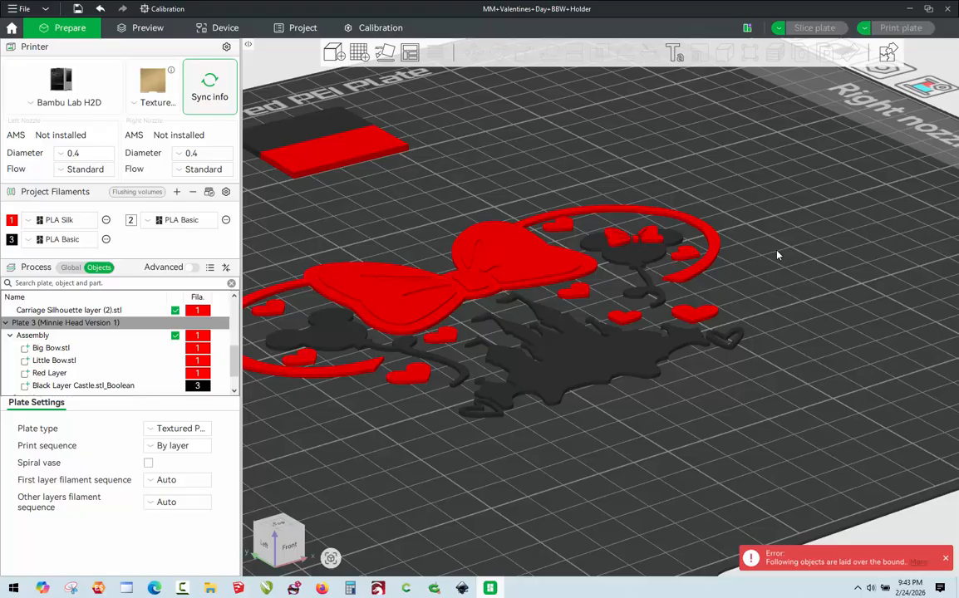
# Scale the white Base Layer object beside Plate 3 to a Z size of 58 mm, without uniform scaling, and deselect it.
pyautogui.moveTo(777, 255); pyautogui.dragTo(521, 286)
pyautogui.scroll(-2, 750, 367)
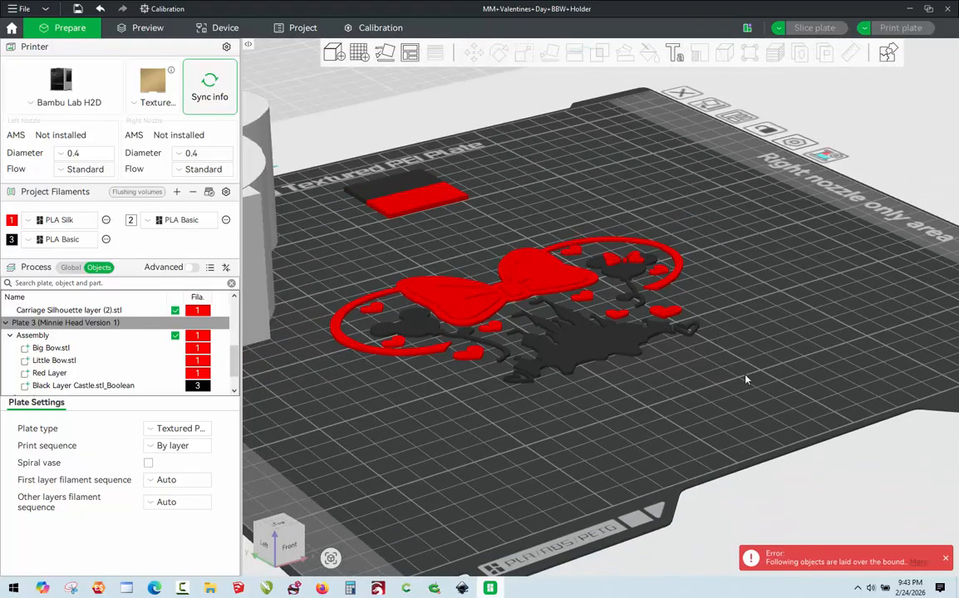
pyautogui.moveTo(662, 409); pyautogui.dragTo(659, 413)
pyautogui.scroll(-8, 884, 250)
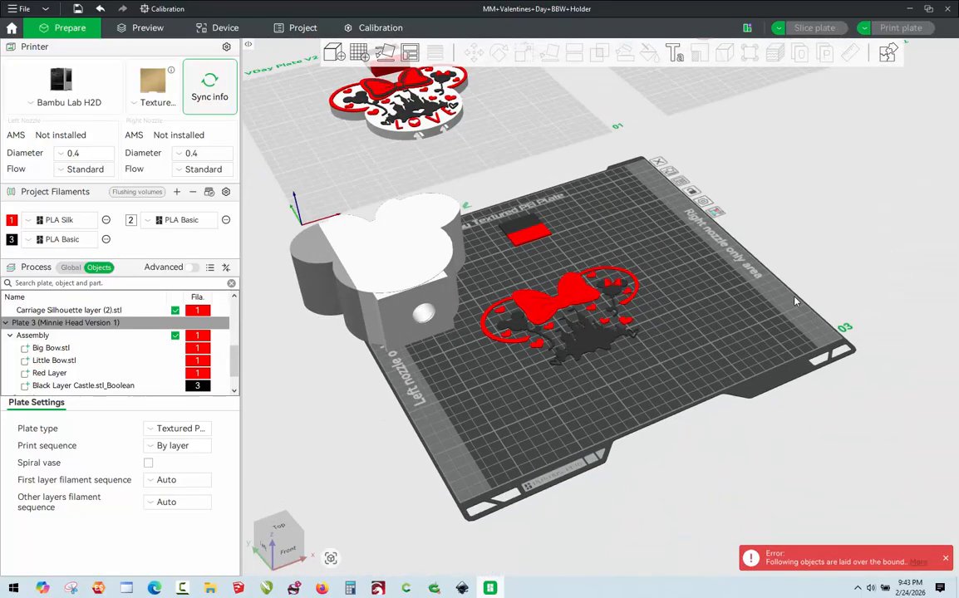
pyautogui.scroll(3, 446, 439)
pyautogui.scroll(2, 446, 439)
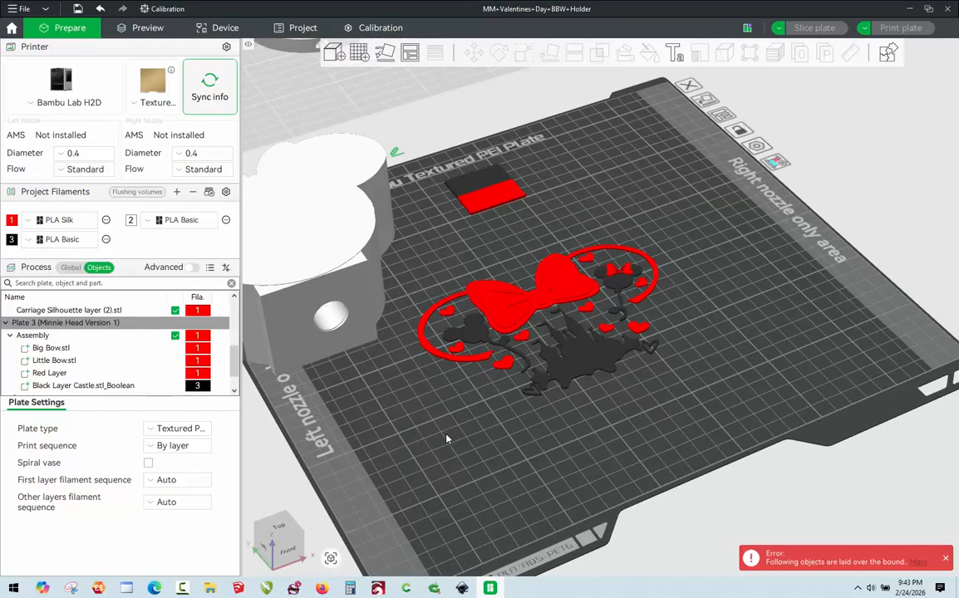
pyautogui.click(350, 282)
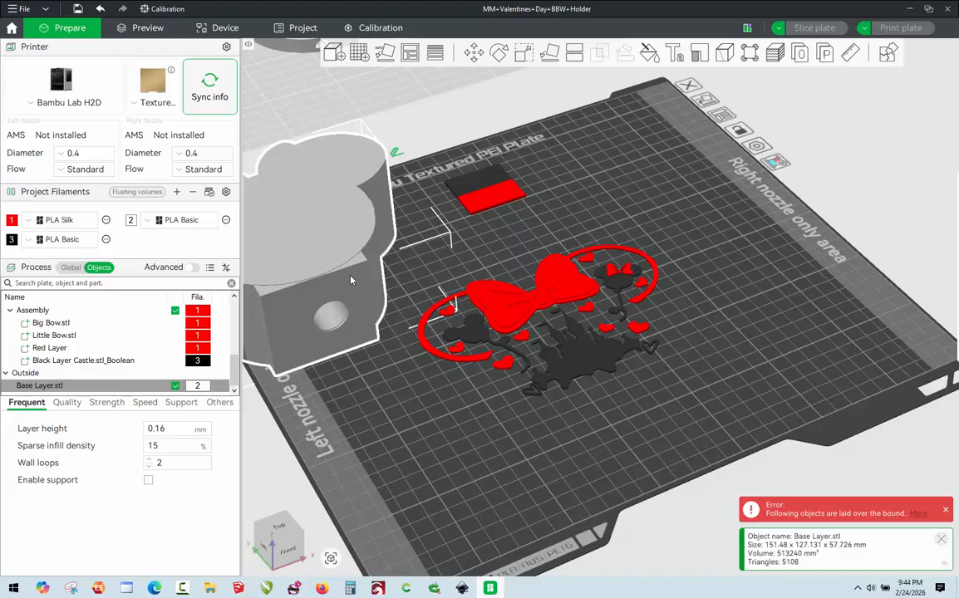
pyautogui.click(524, 63)
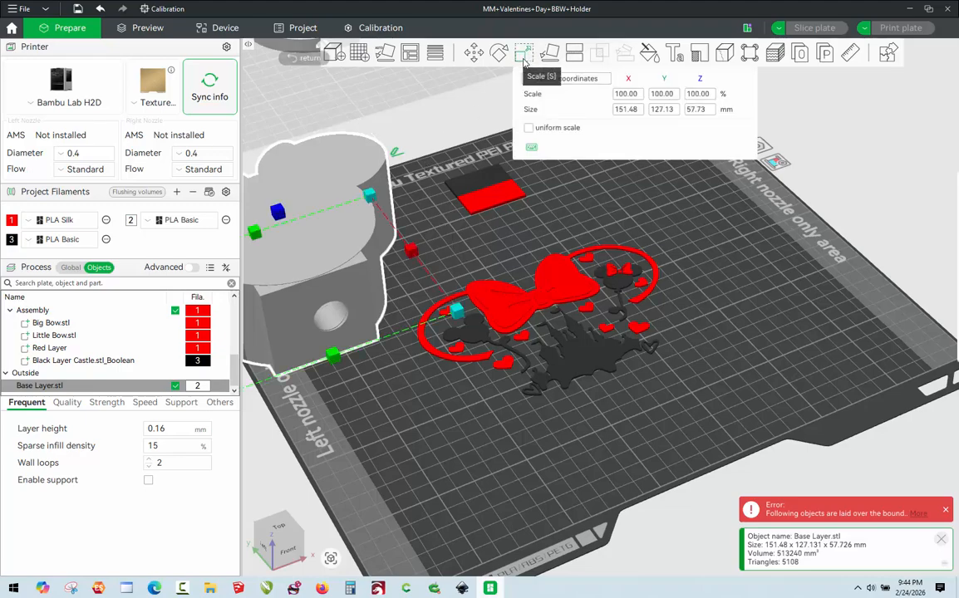
pyautogui.click(711, 114)
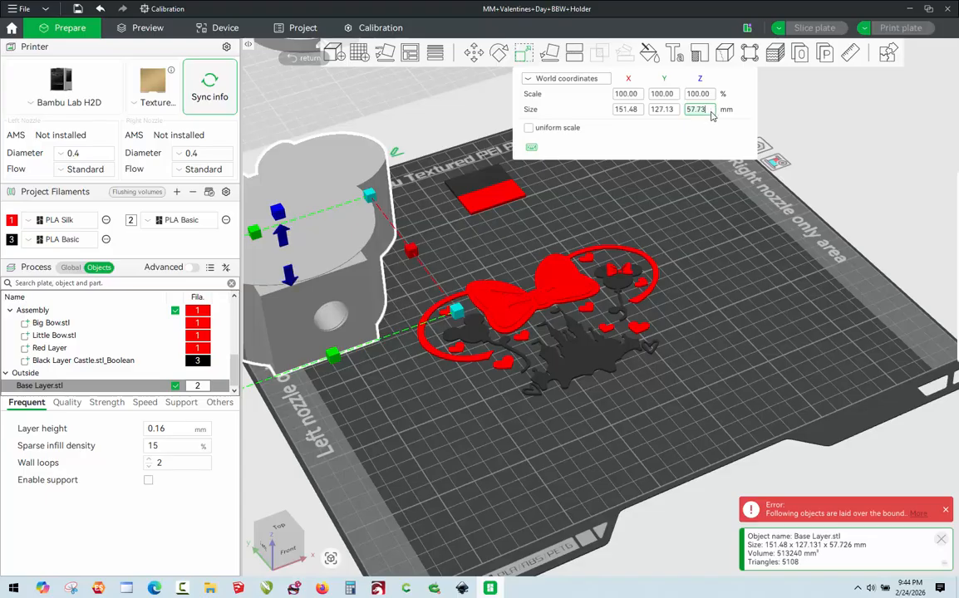
pyautogui.press('BackSpace')
pyautogui.press('BackSpace')
pyautogui.press('BackSpace')
pyautogui.press('BackSpace')
pyautogui.press('BackSpace')
pyautogui.write('58')
pyautogui.press('Return')
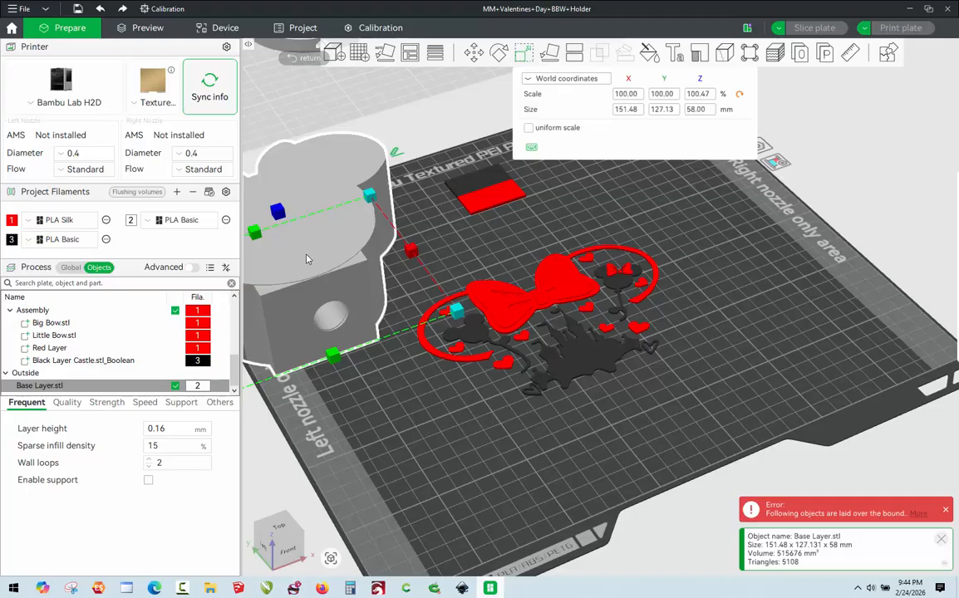
pyautogui.click(690, 287)
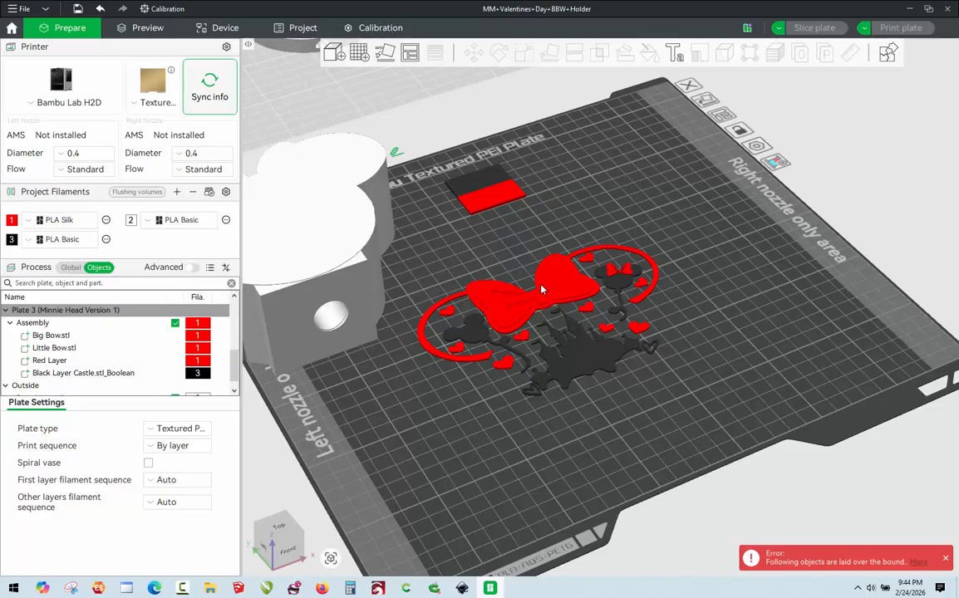
# Check the size of the Plate 3 assembly and its position in world coordinates, then clear the selection.
pyautogui.click(615, 275)
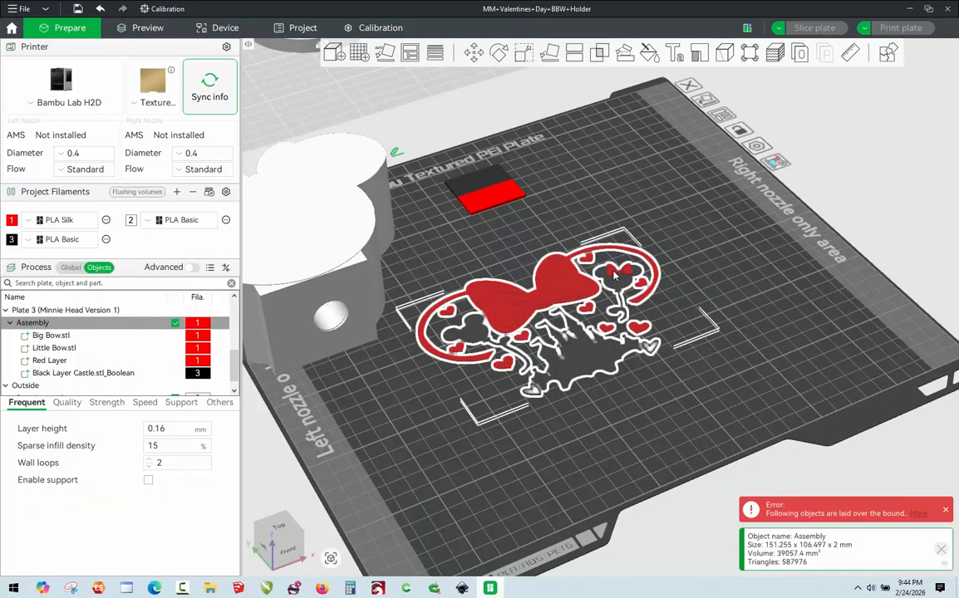
pyautogui.click(522, 58)
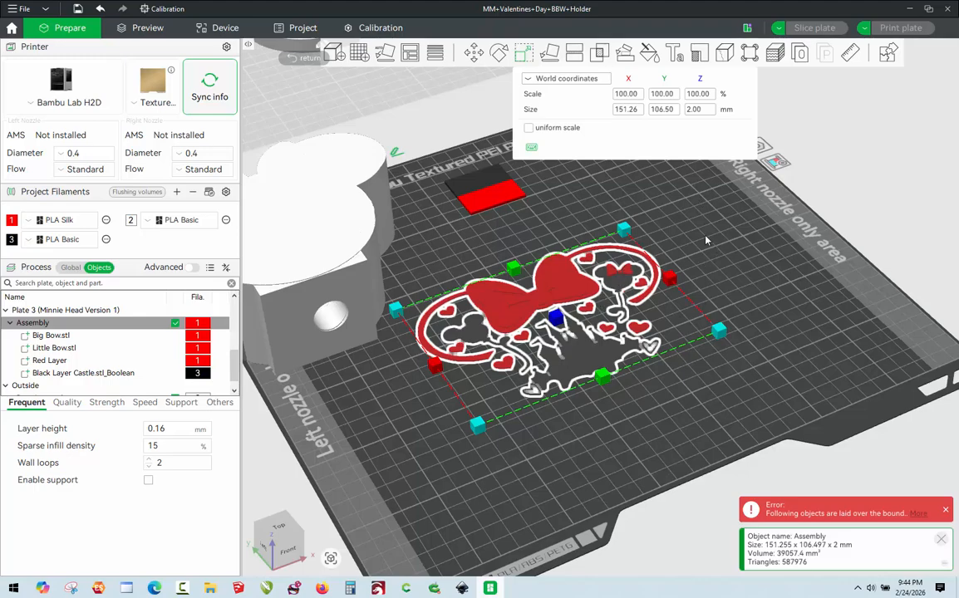
pyautogui.click(473, 53)
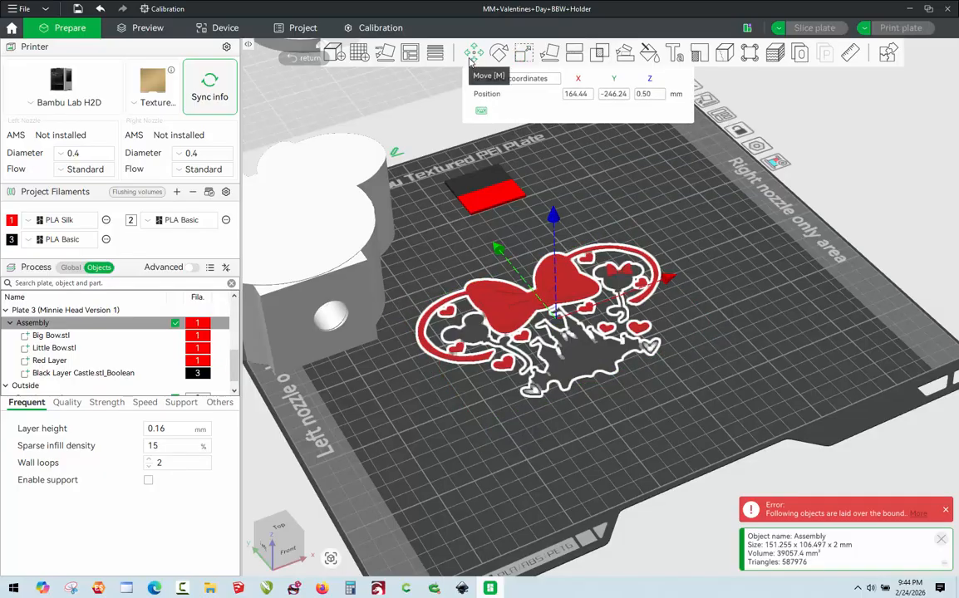
pyautogui.click(540, 81)
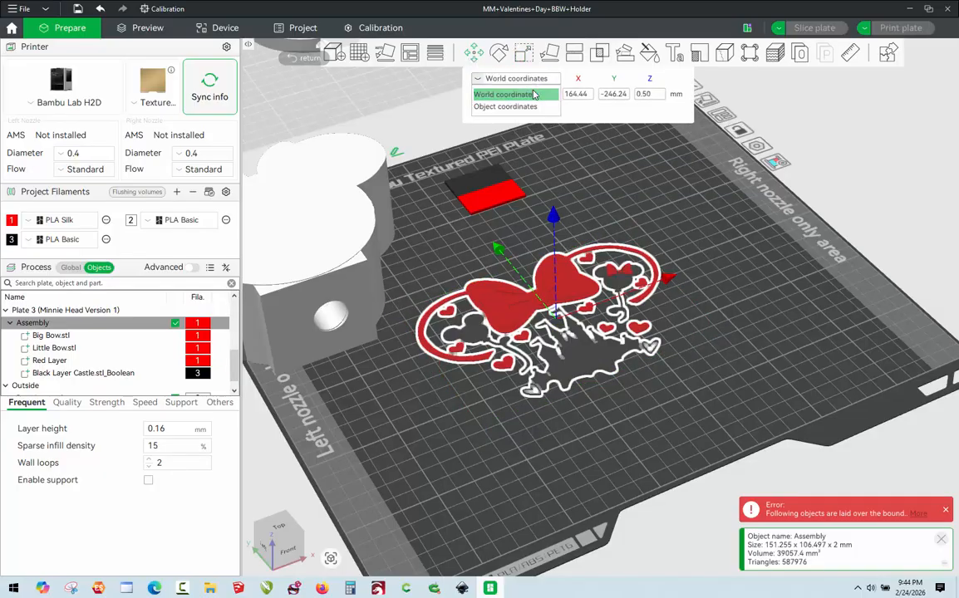
pyautogui.click(515, 94)
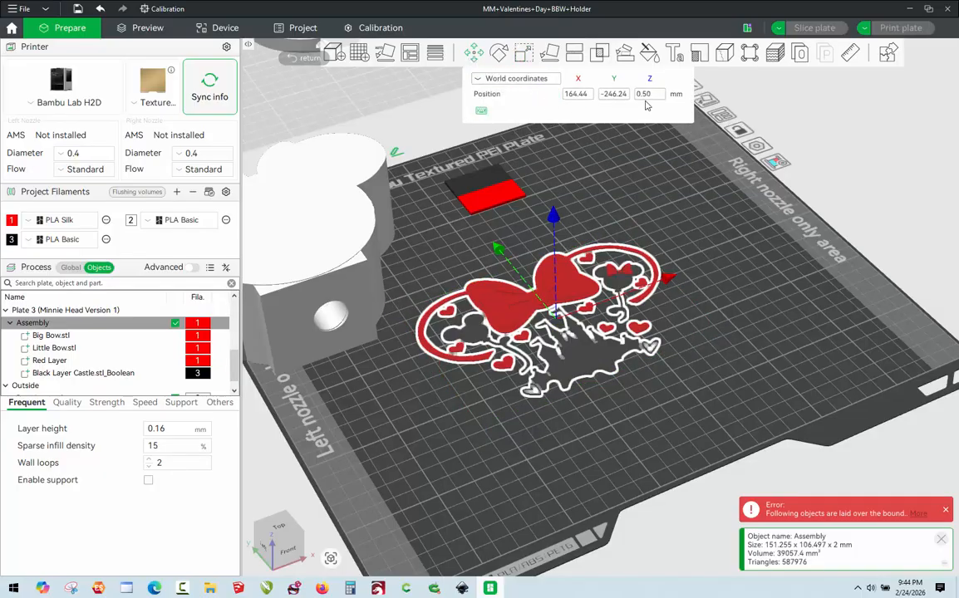
pyautogui.click(675, 183)
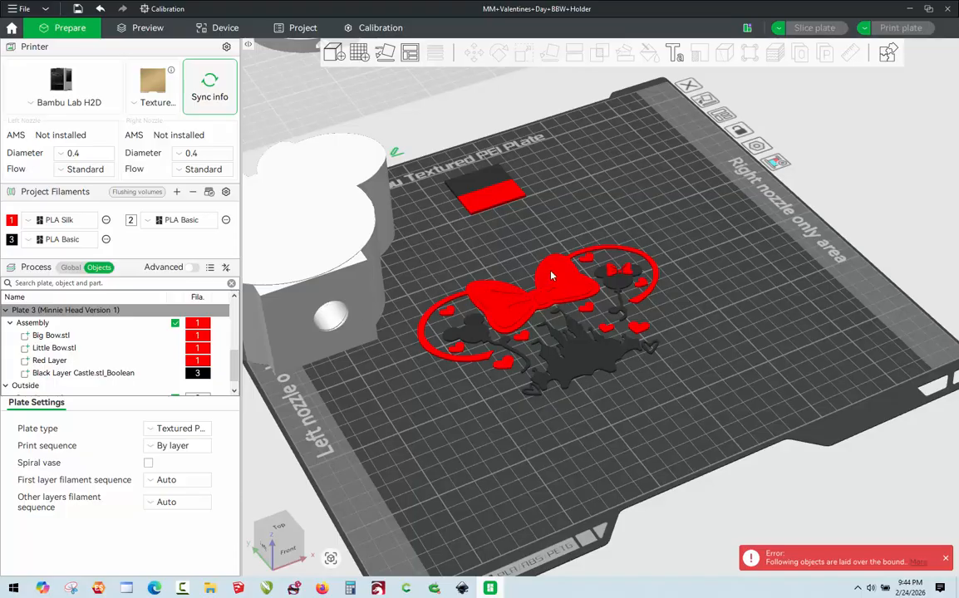
# Merge the Plate 3 assembly with the Base Layer object into a single assembly.
pyautogui.click(513, 317)
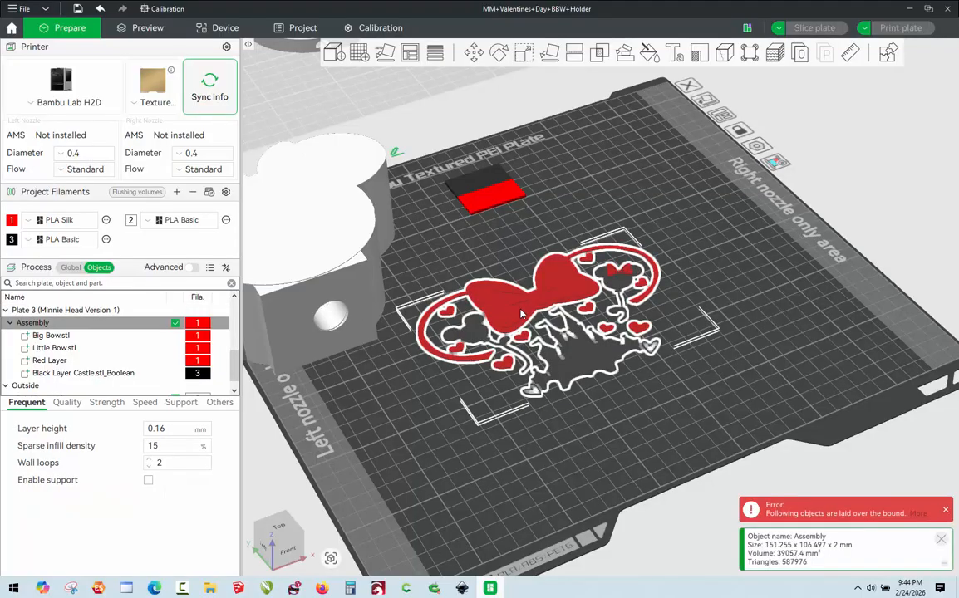
pyautogui.keyDown('ctrl'); pyautogui.click(301, 287); pyautogui.keyUp('ctrl')
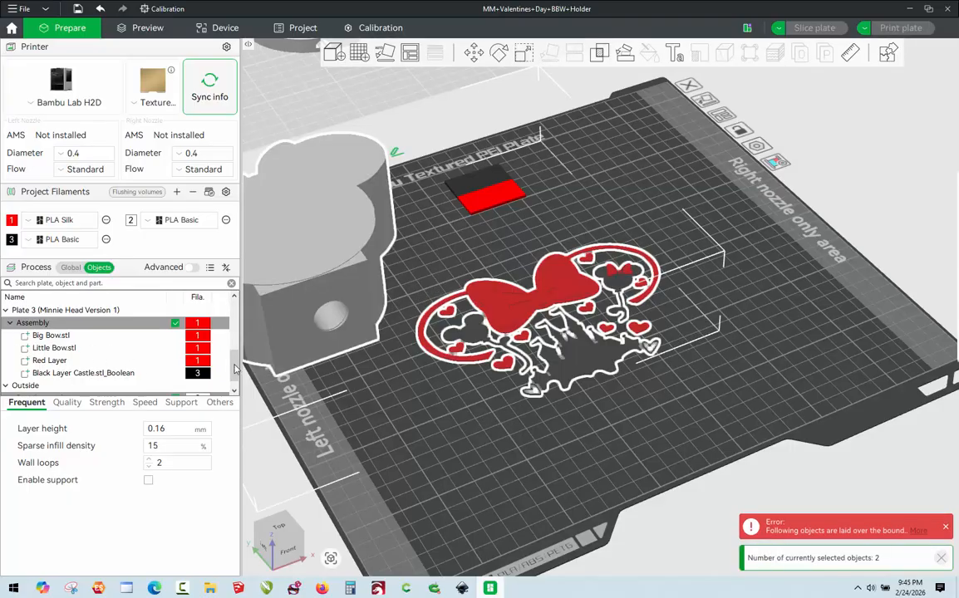
pyautogui.scroll(3, 216, 328)
pyautogui.moveTo(239, 338); pyautogui.dragTo(240, 306)
pyautogui.scroll(-10, 221, 332)
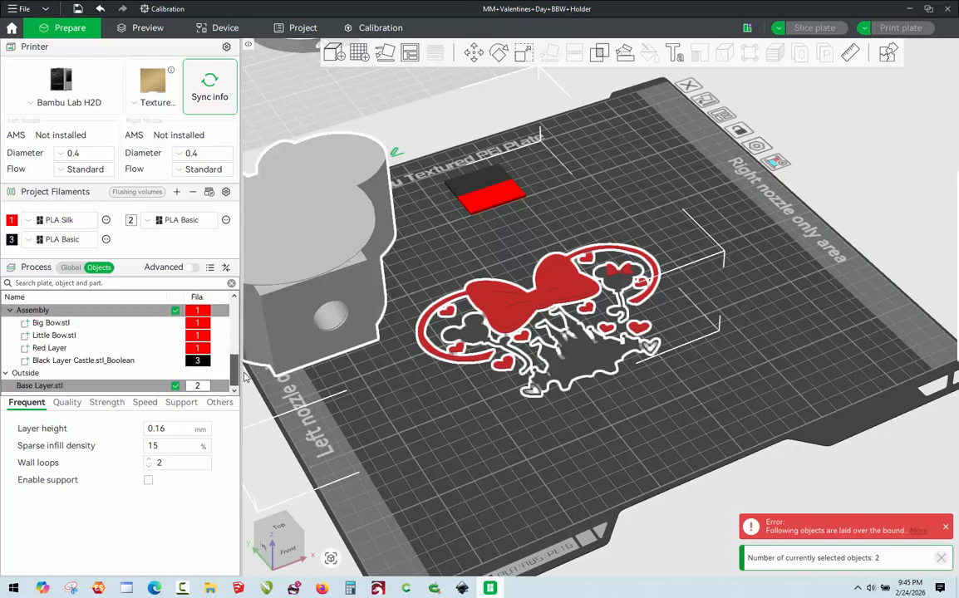
pyautogui.rightClick(33, 388)
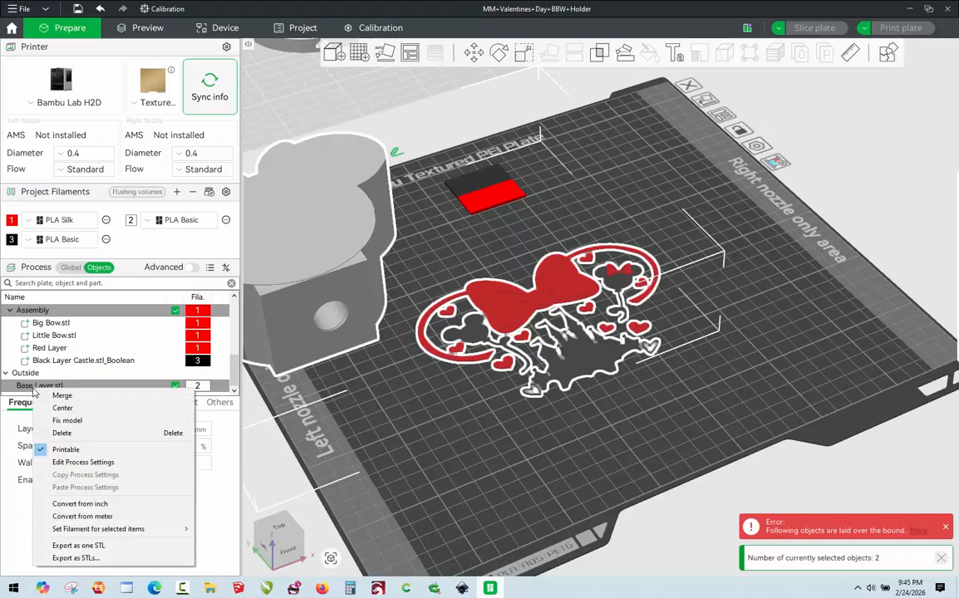
pyautogui.click(60, 395)
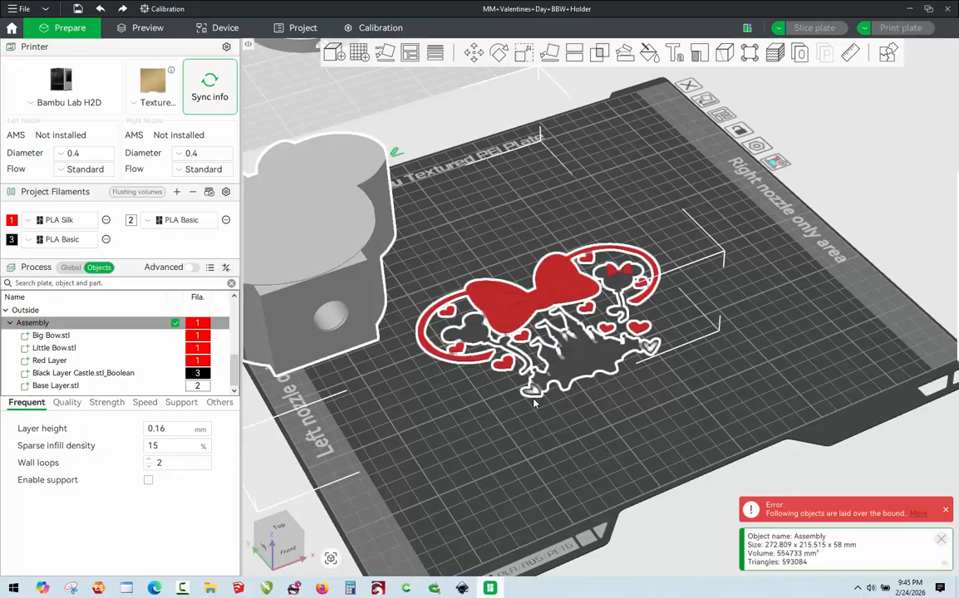
pyautogui.click(522, 422)
# Raise the Big Bow, Little Bow, Red Layer and Black Layer Castle parts together along Z in world coordinates to the base's top height.
pyautogui.click(566, 285)
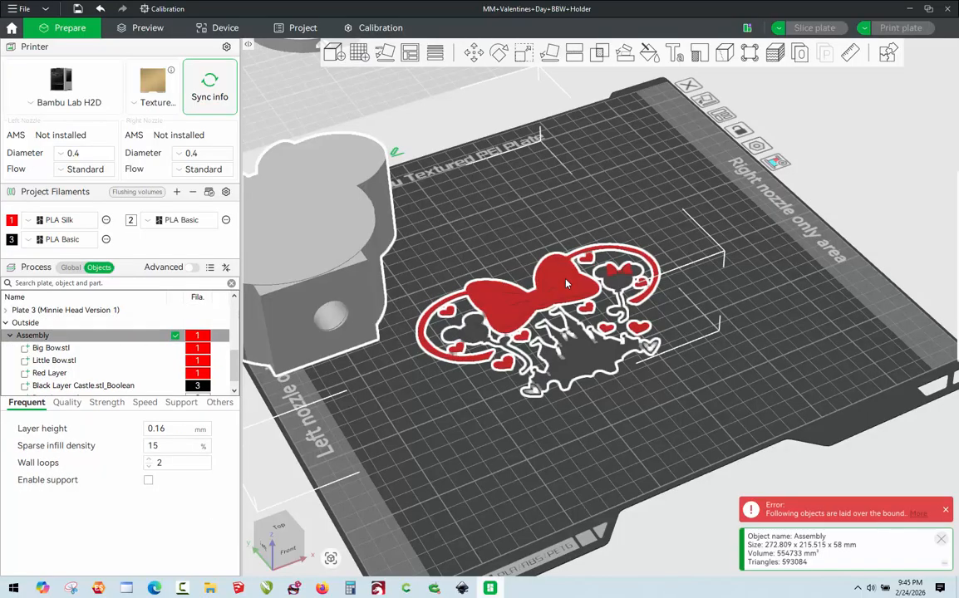
pyautogui.click(50, 347)
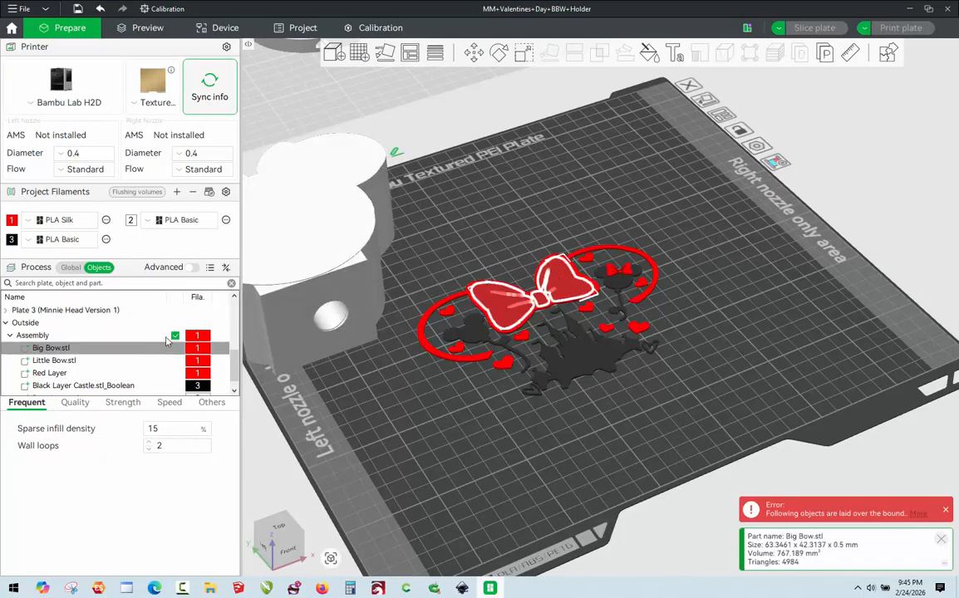
pyautogui.keyDown('ctrl'); pyautogui.click(53, 361); pyautogui.keyUp('ctrl')
pyautogui.keyDown('ctrl'); pyautogui.click(50, 373); pyautogui.keyUp('ctrl')
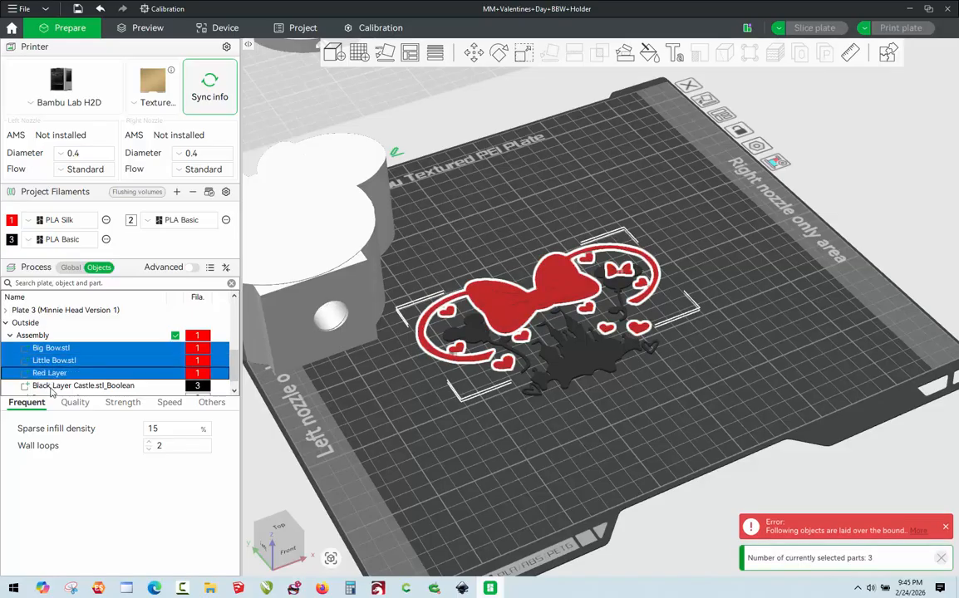
pyautogui.keyDown('ctrl'); pyautogui.click(66, 386); pyautogui.keyUp('ctrl')
pyautogui.scroll(-1, 212, 336)
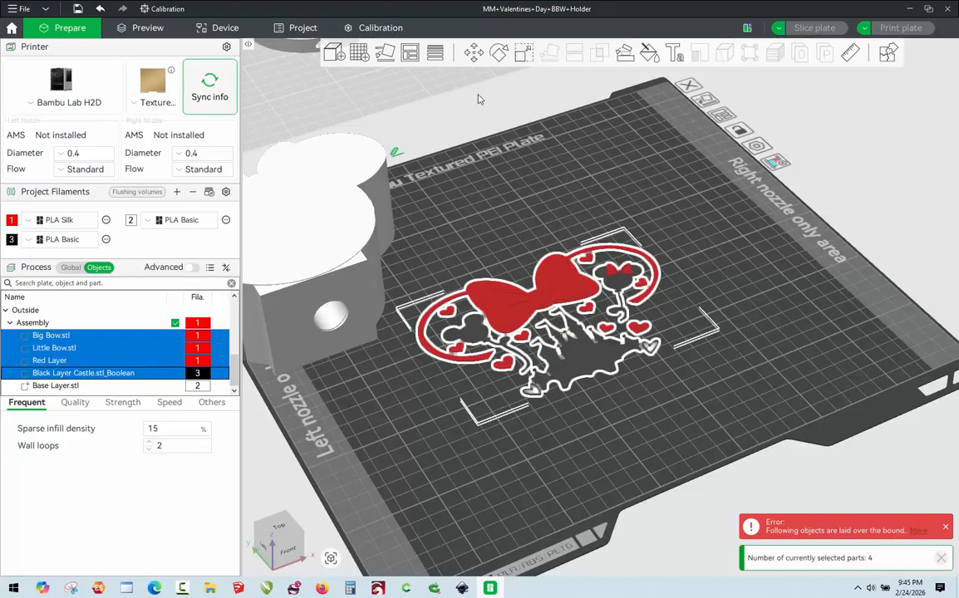
pyautogui.click(473, 54)
pyautogui.click(498, 78)
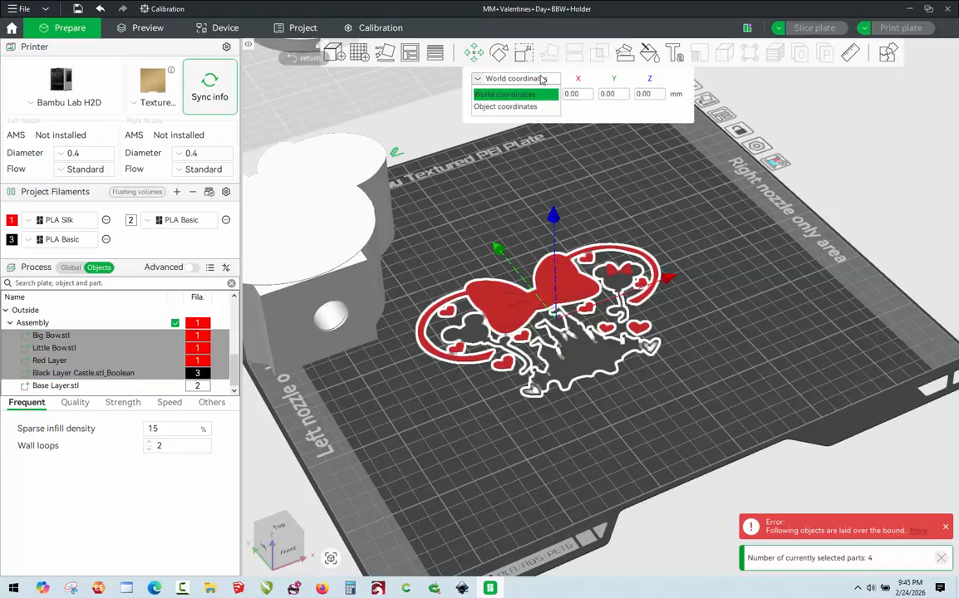
pyautogui.click(527, 95)
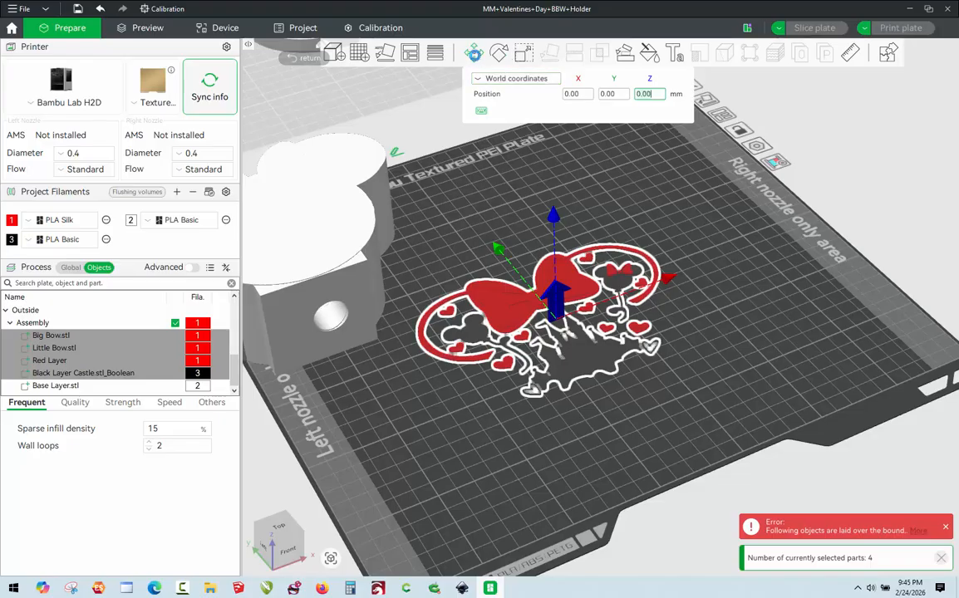
pyautogui.click(473, 55)
pyautogui.click(473, 57)
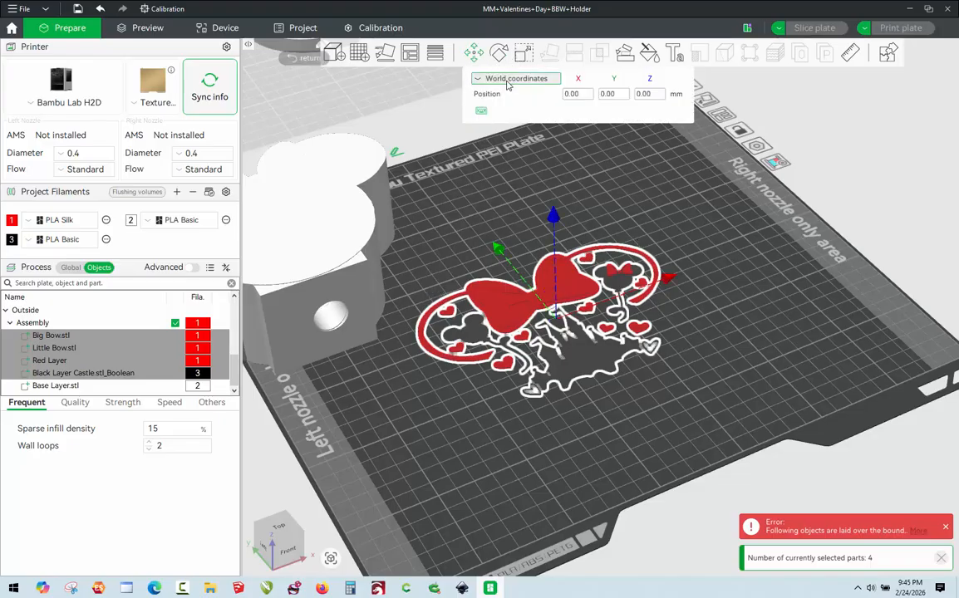
pyautogui.click(507, 79)
pyautogui.click(507, 85)
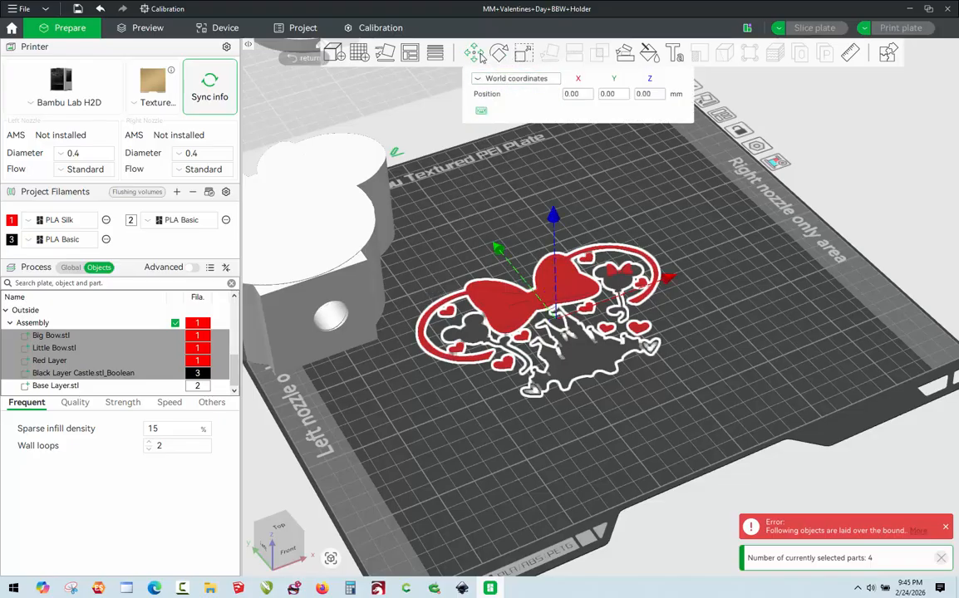
pyautogui.click(648, 94)
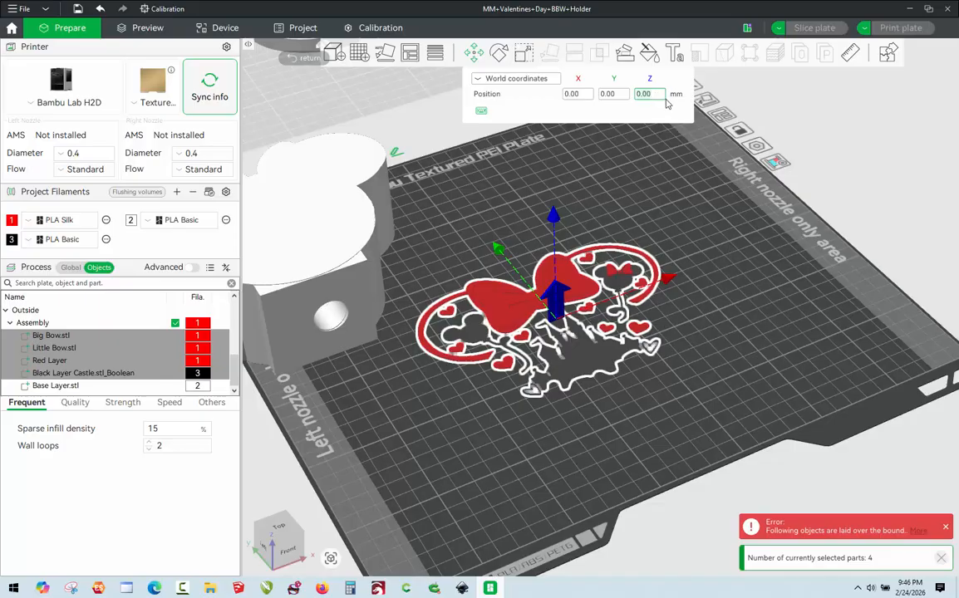
pyautogui.write('50')
pyautogui.press('Return')
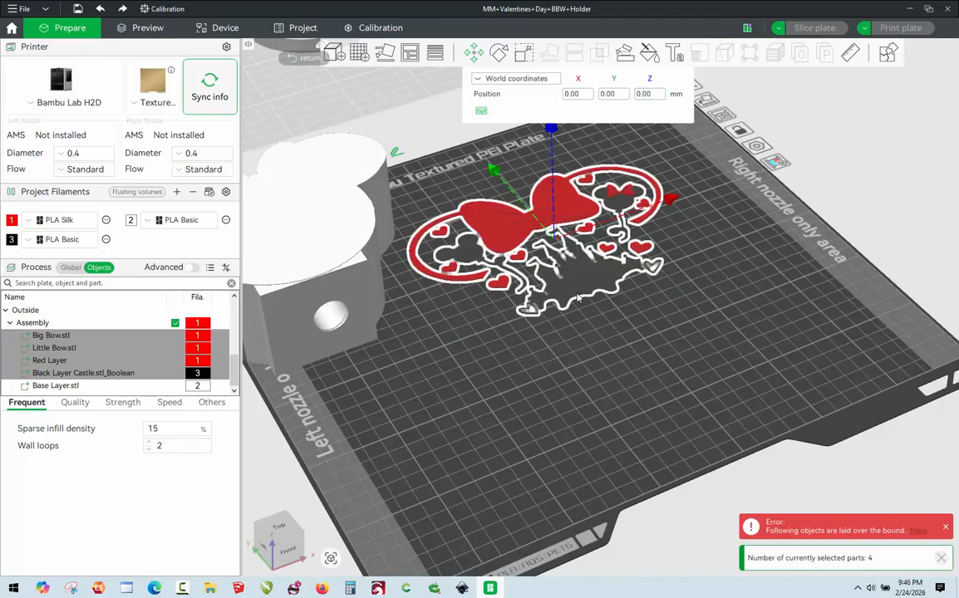
pyautogui.click(572, 385)
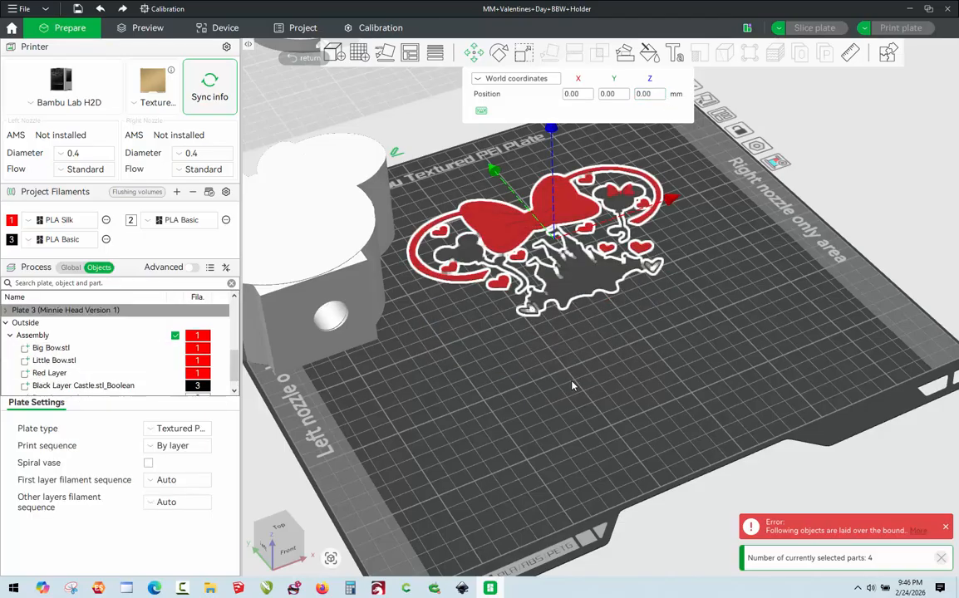
# Set the Base Layer part's X position to 164.23 mm in world coordinates.
pyautogui.scroll(-3, 359, 307)
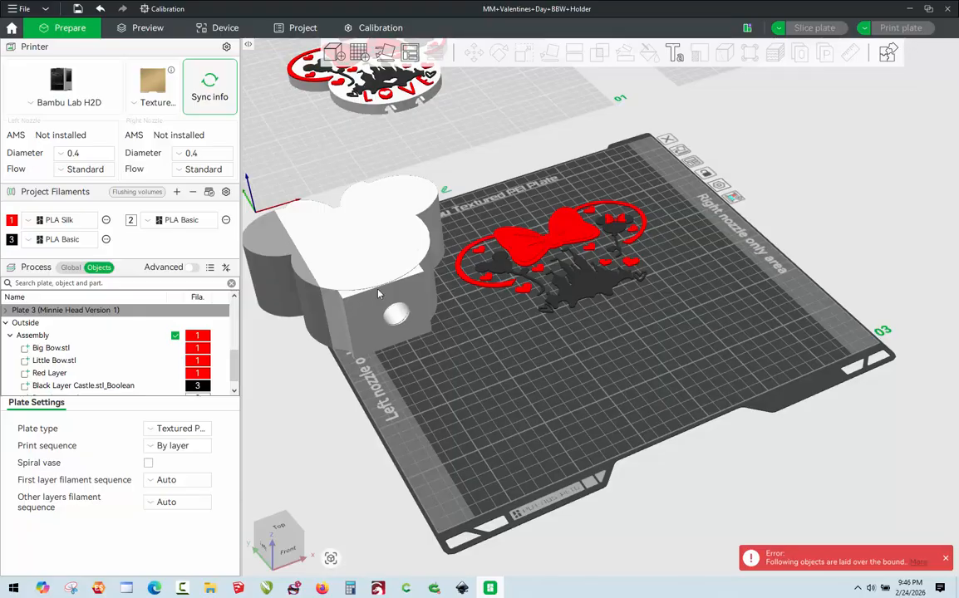
pyautogui.click(378, 297)
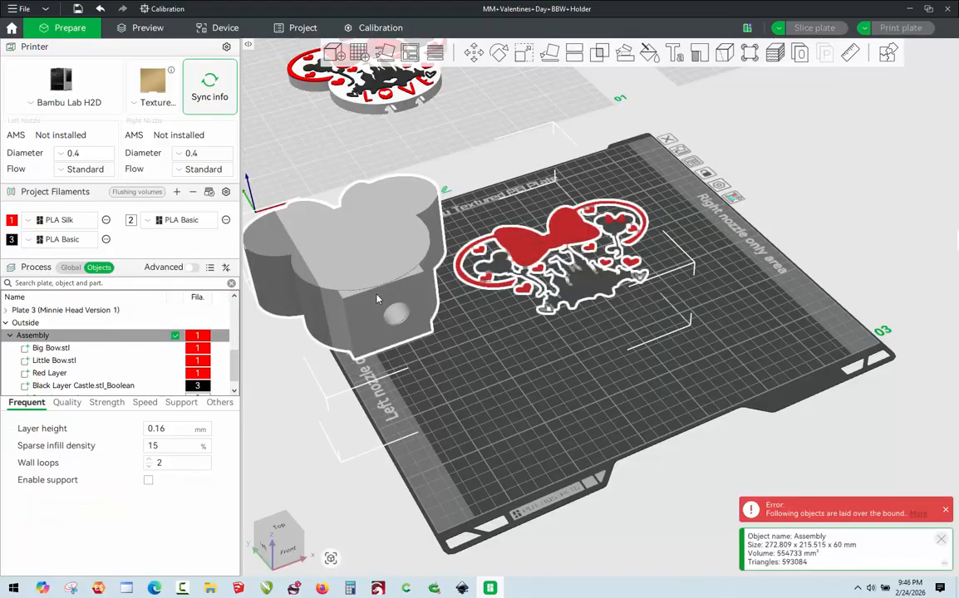
pyautogui.click(378, 299)
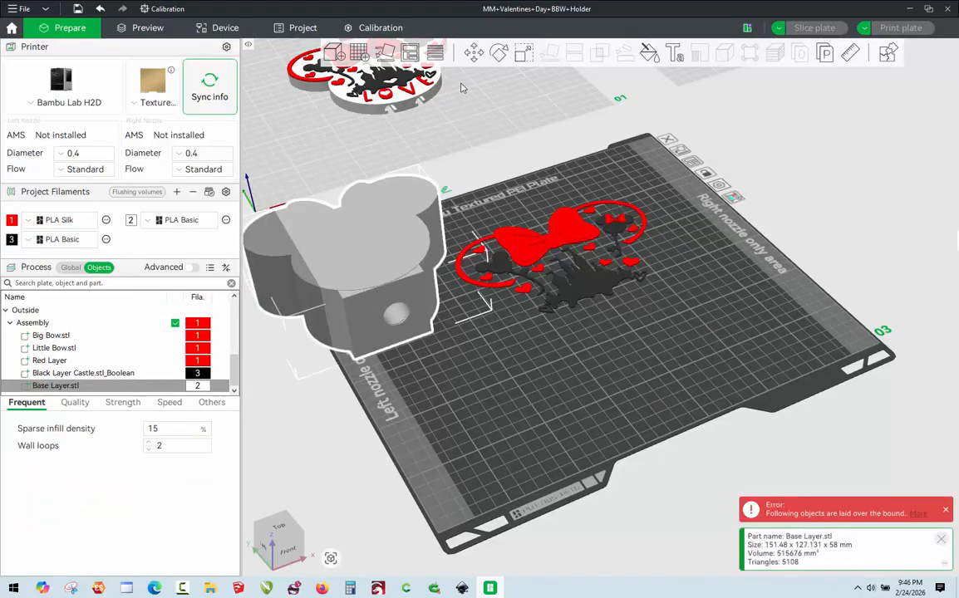
pyautogui.click(473, 55)
pyautogui.click(499, 78)
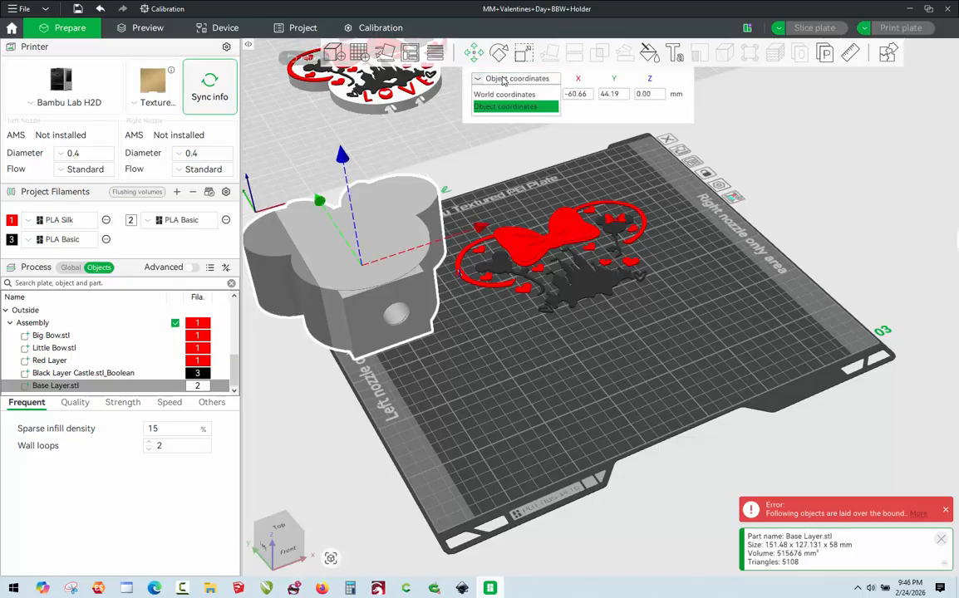
pyautogui.click(505, 94)
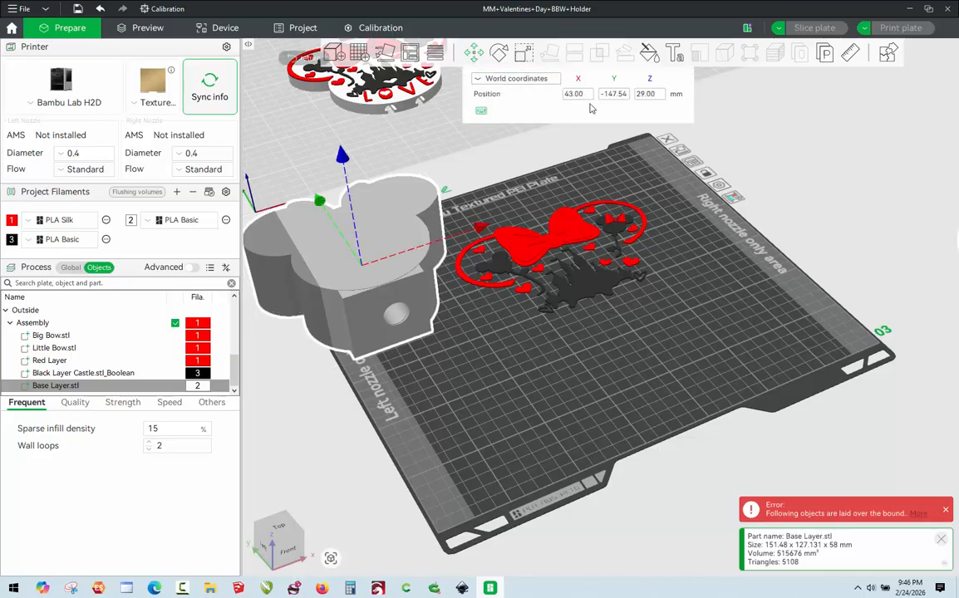
pyautogui.click(586, 97)
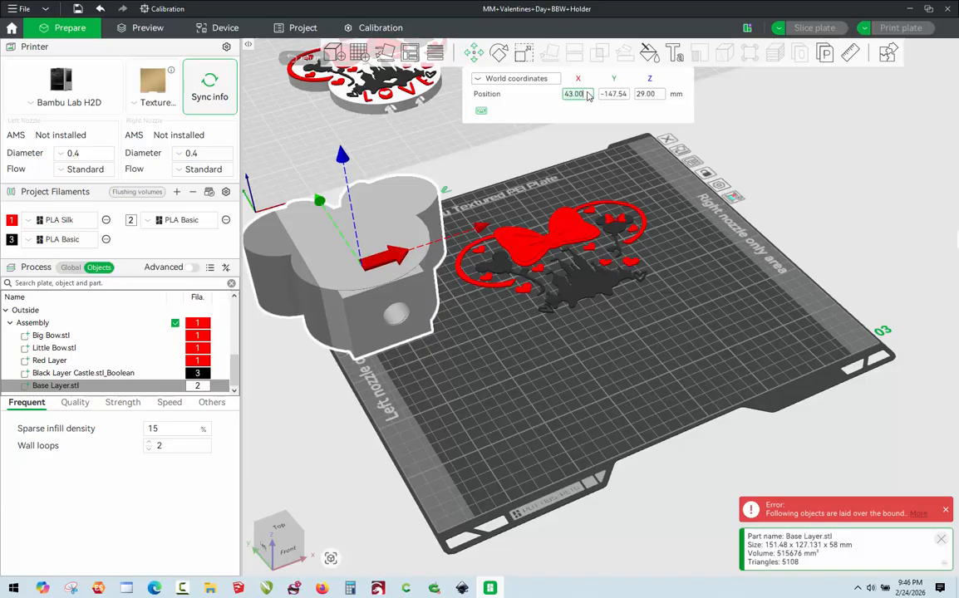
pyautogui.write('164.23')
pyautogui.press('Return')
# Try to set the Base Layer part's Y position to -258.14 mm in world coordinates.
pyautogui.click(617, 94)
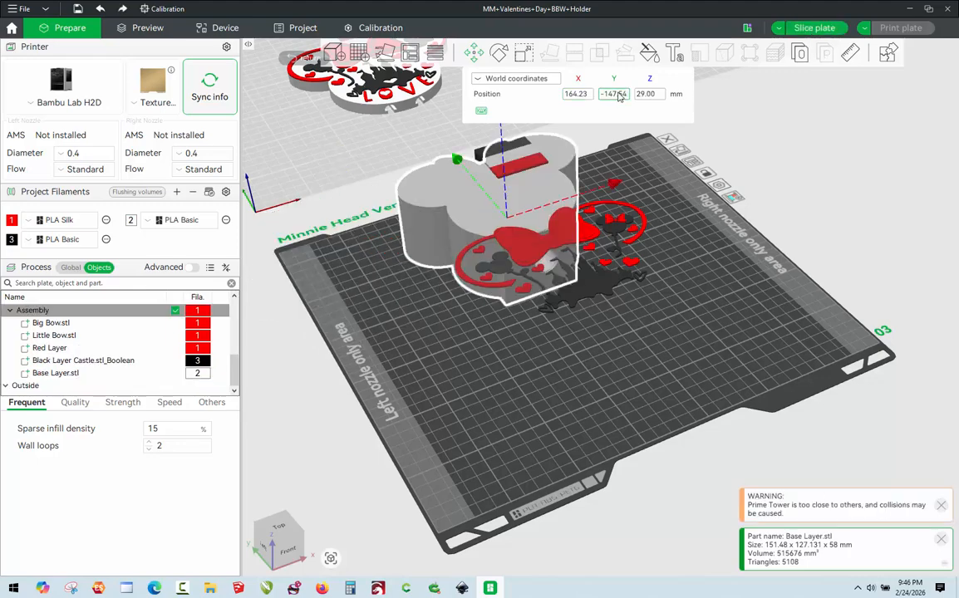
pyautogui.press('2')
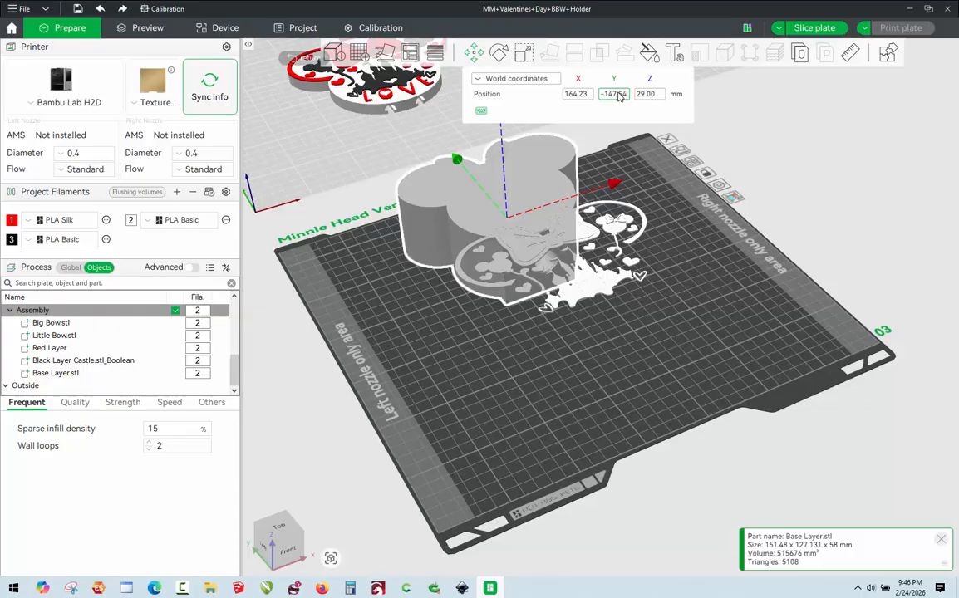
pyautogui.click(618, 94)
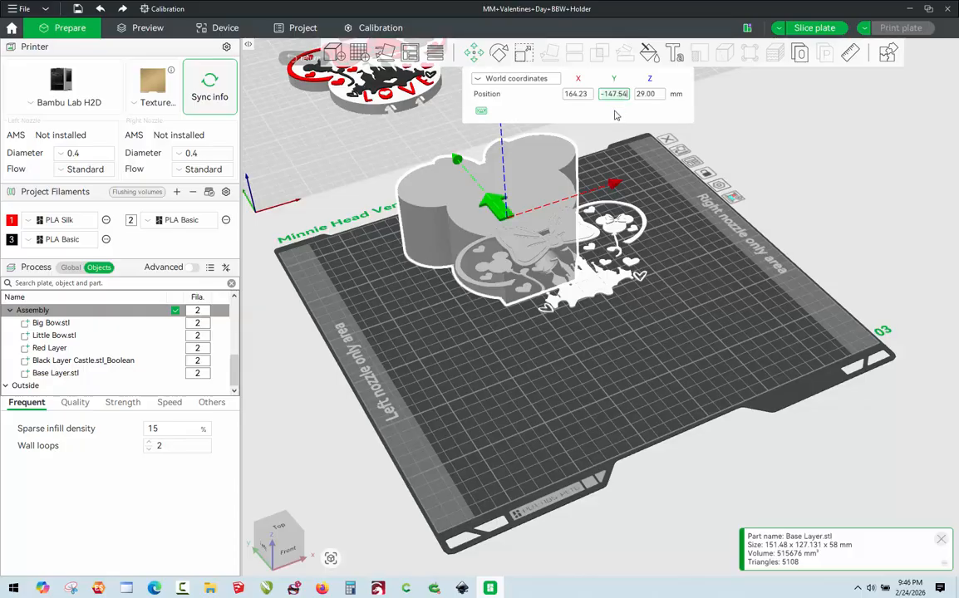
pyautogui.write('-258.14')
pyautogui.press('Return')
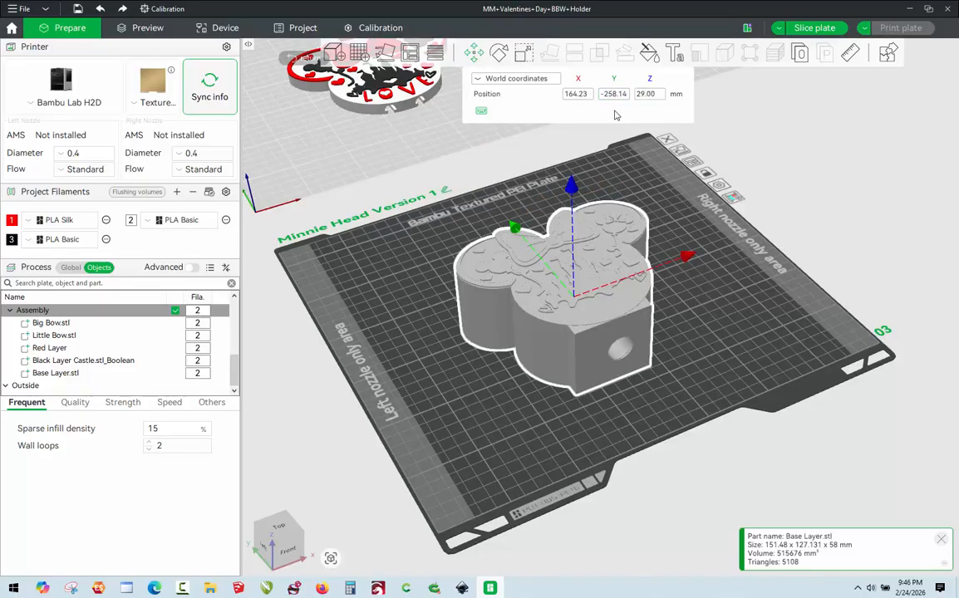
pyautogui.click(478, 351)
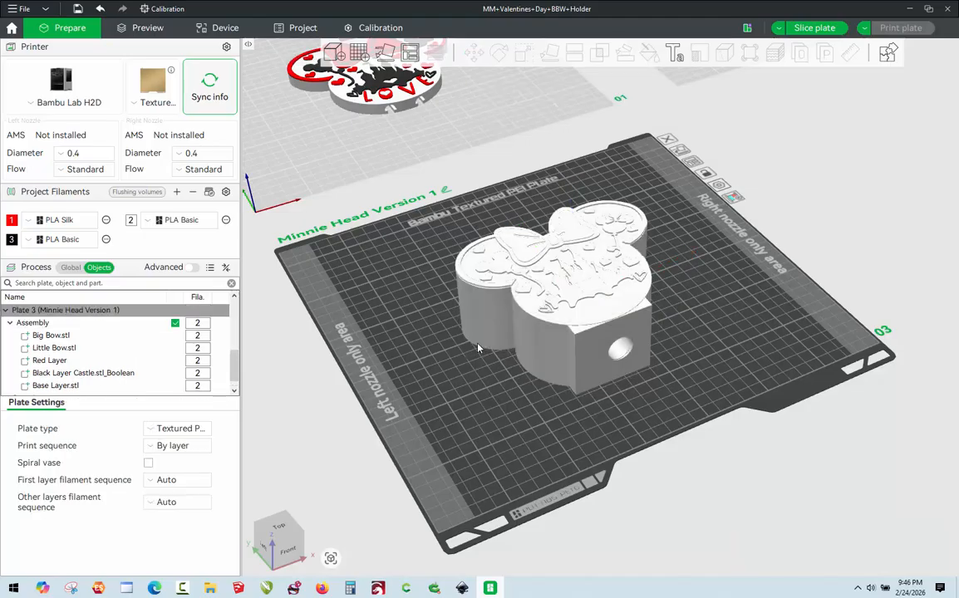
# Undo the Base Layer's Y move and the assembly's change to filament 2, and clear the selection.
pyautogui.hotkey('ctrl', 'z')
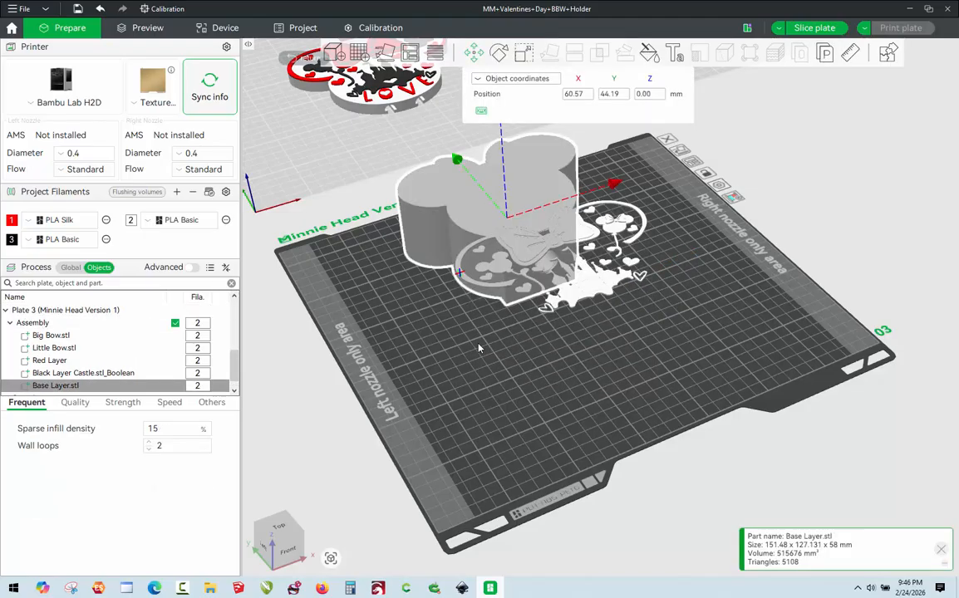
pyautogui.hotkey('ctrl', 'z')
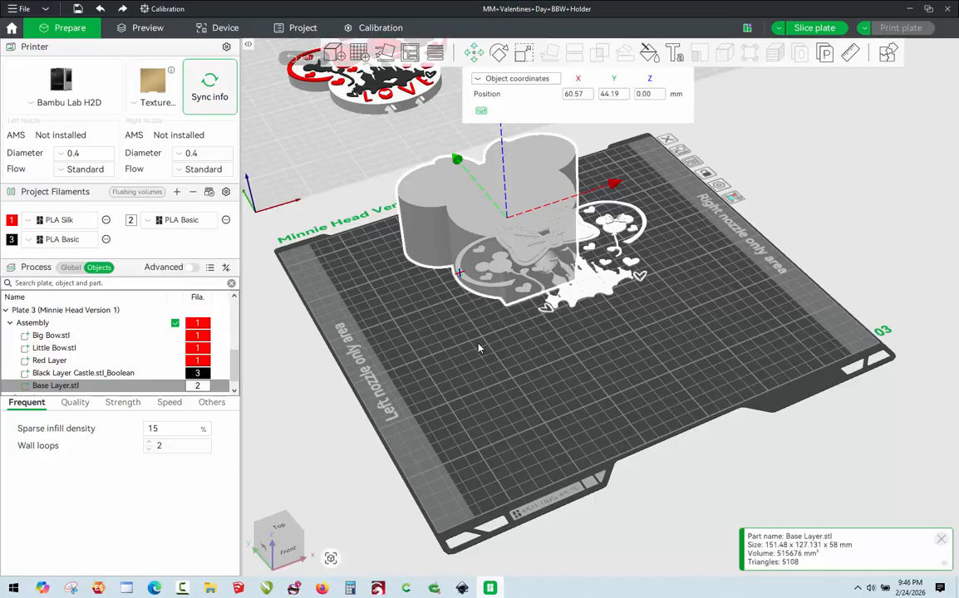
pyautogui.click(480, 347)
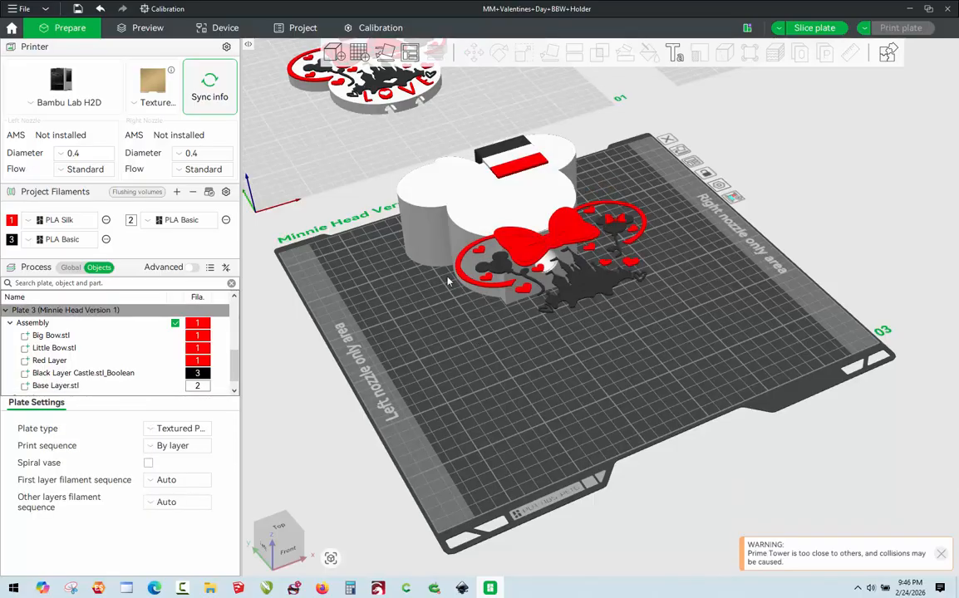
# Reselect the Base Layer part, set its Y position to -258.14 mm in world coordinates and deselect it.
pyautogui.click(448, 225)
pyautogui.click(448, 225)
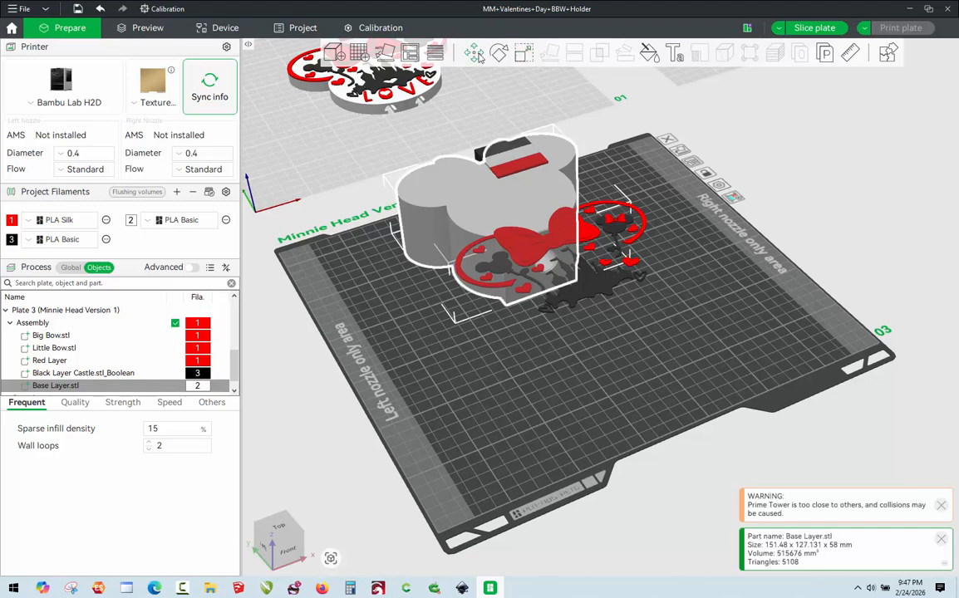
pyautogui.click(474, 52)
pyautogui.click(531, 80)
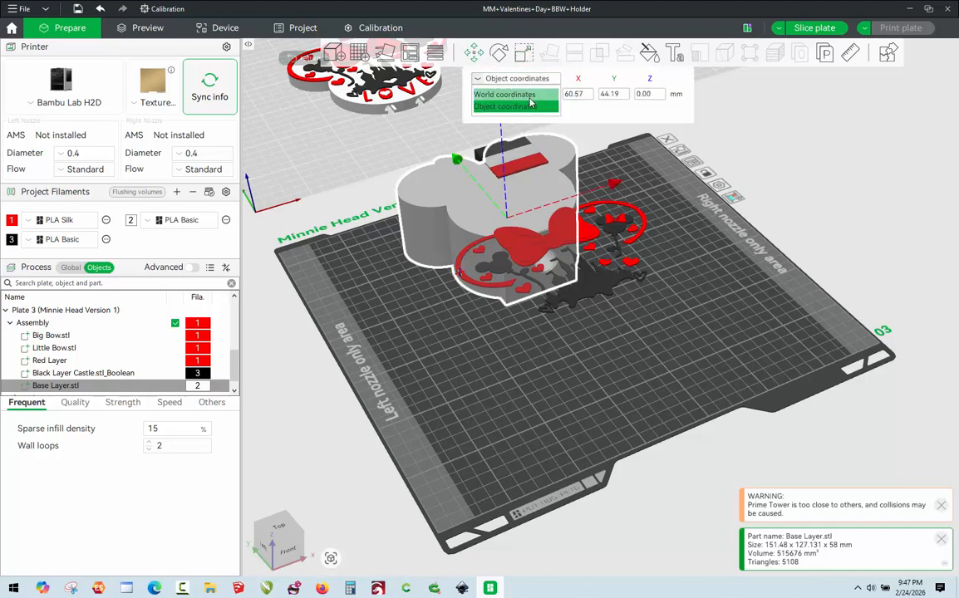
pyautogui.click(507, 94)
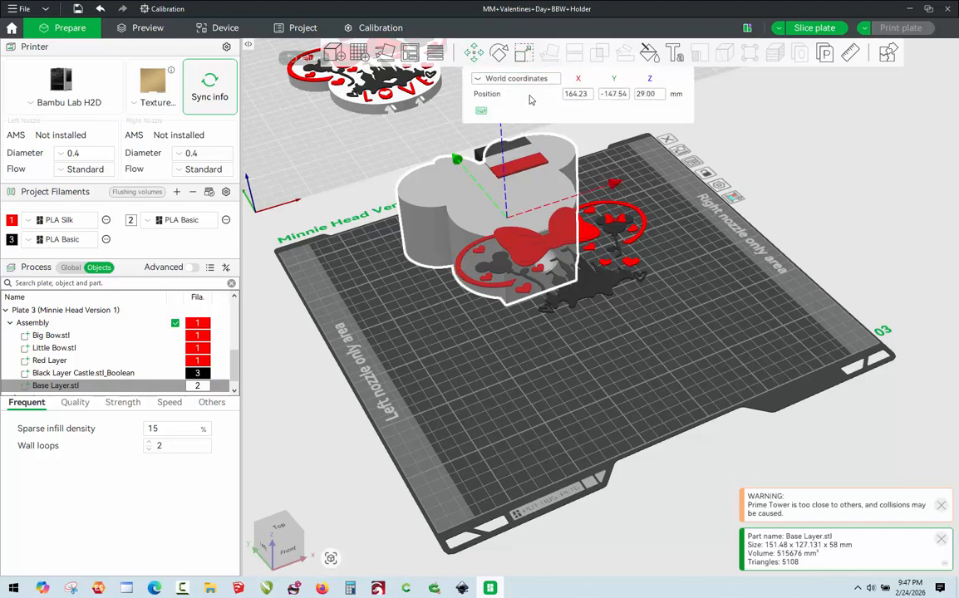
pyautogui.click(628, 94)
pyautogui.press('BackSpace')
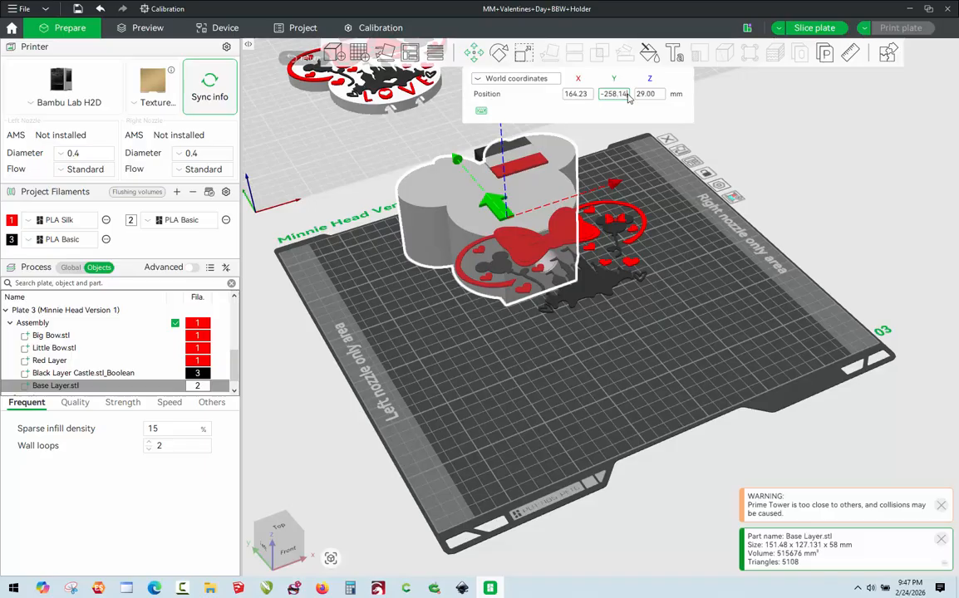
pyautogui.press('Return')
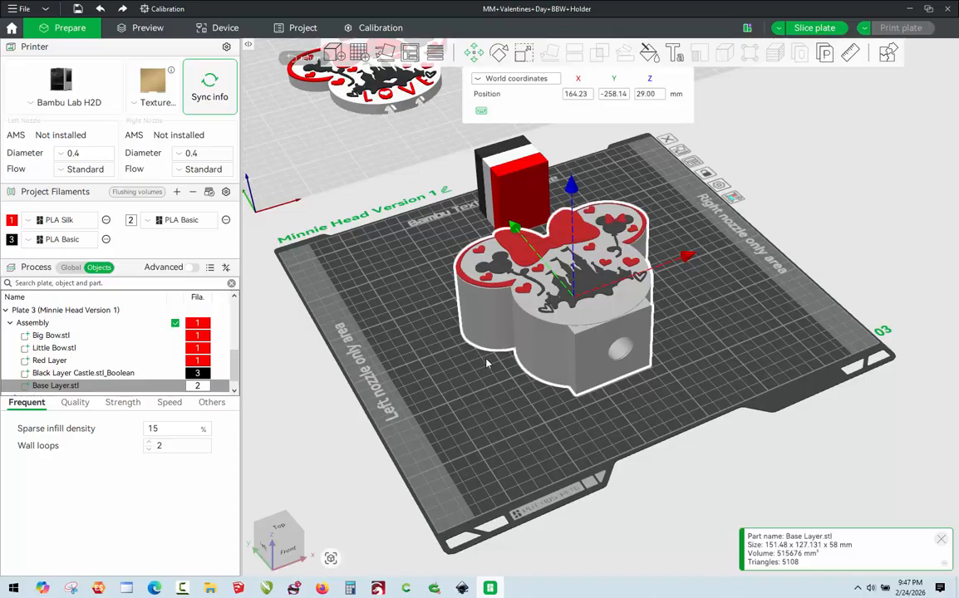
pyautogui.press('Escape')
# Examine the assembled Minnie head holder from above and at an angle to check the design's alignment on the base.
pyautogui.moveTo(735, 370); pyautogui.dragTo(705, 362)
pyautogui.click(730, 380)
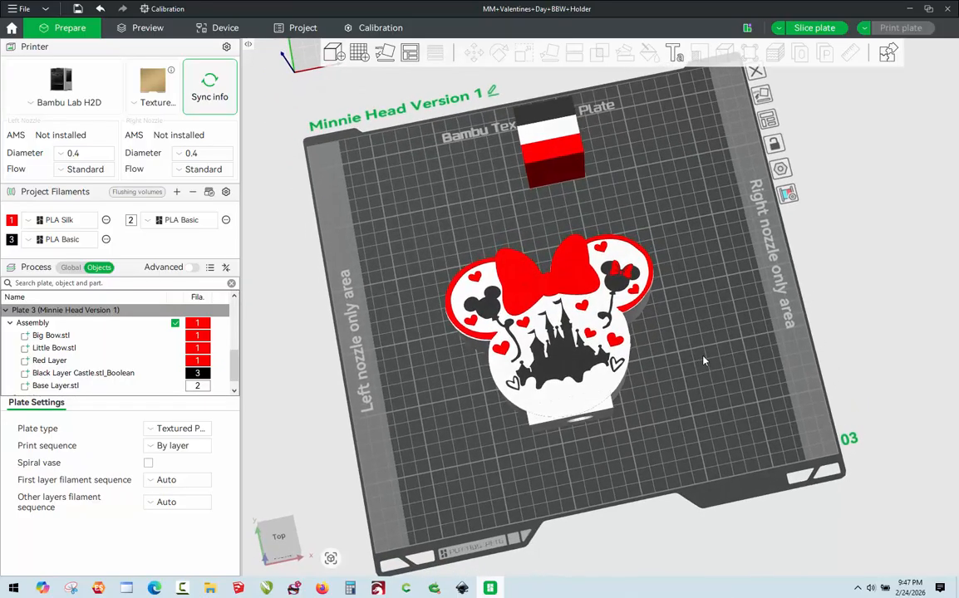
pyautogui.scroll(2, 491, 470)
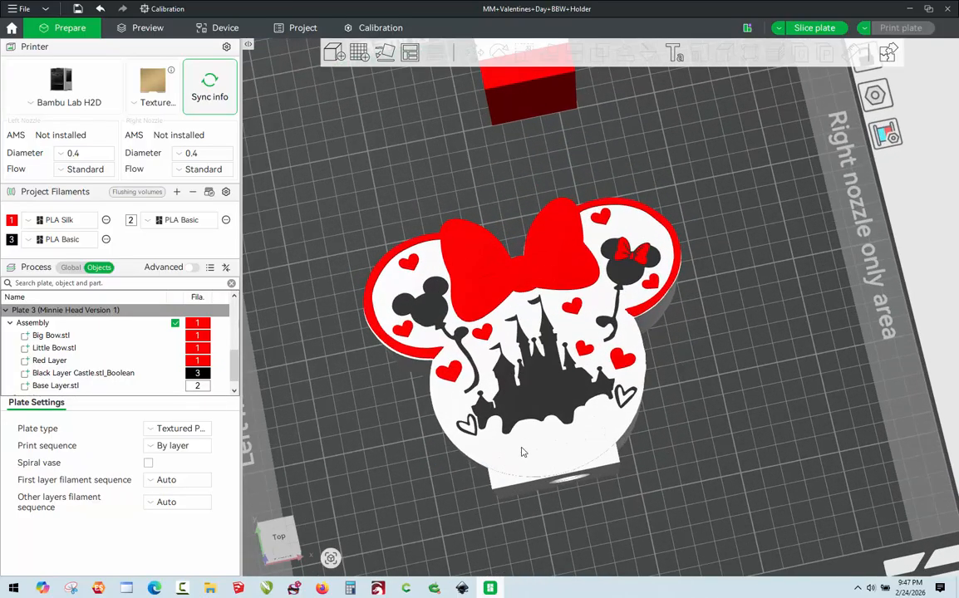
pyautogui.moveTo(689, 430); pyautogui.dragTo(687, 417)
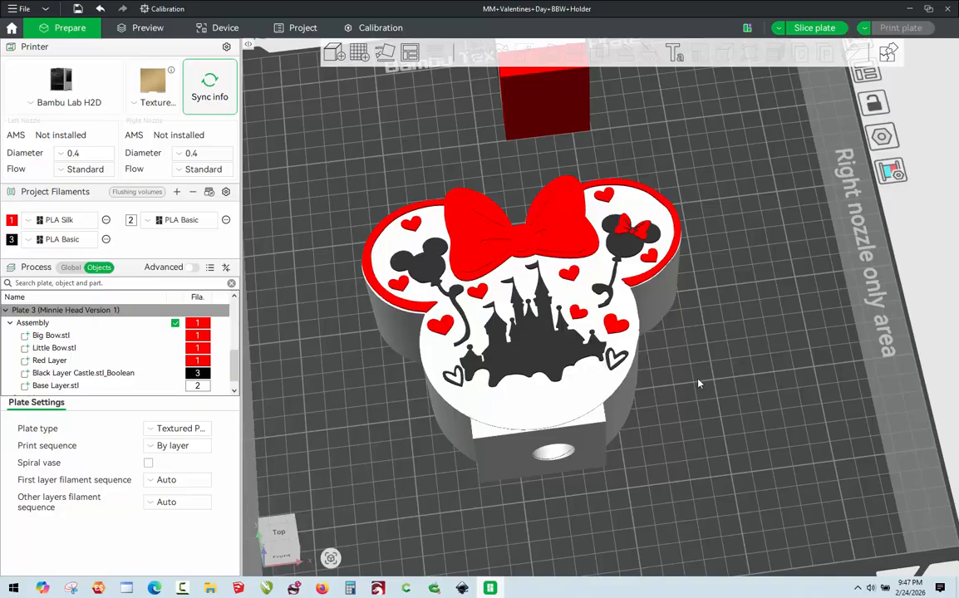
pyautogui.moveTo(701, 379); pyautogui.dragTo(652, 339)
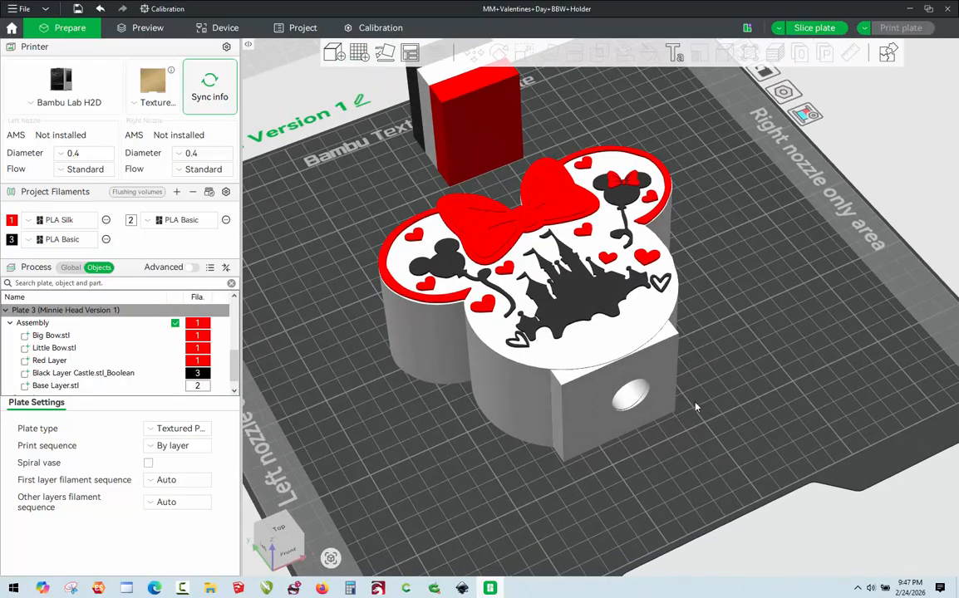
pyautogui.moveTo(696, 407); pyautogui.dragTo(649, 365)
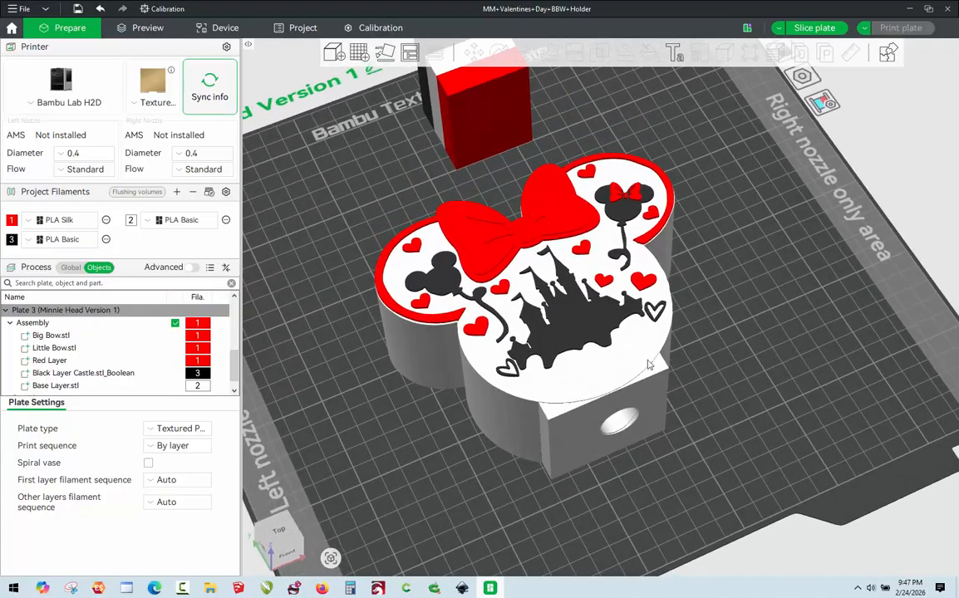
pyautogui.moveTo(738, 453); pyautogui.dragTo(773, 360)
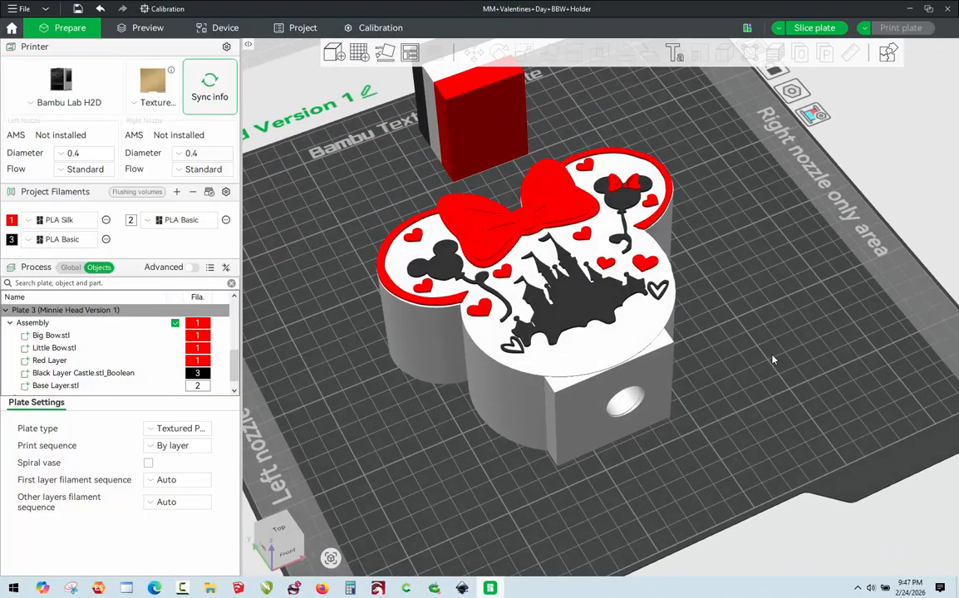